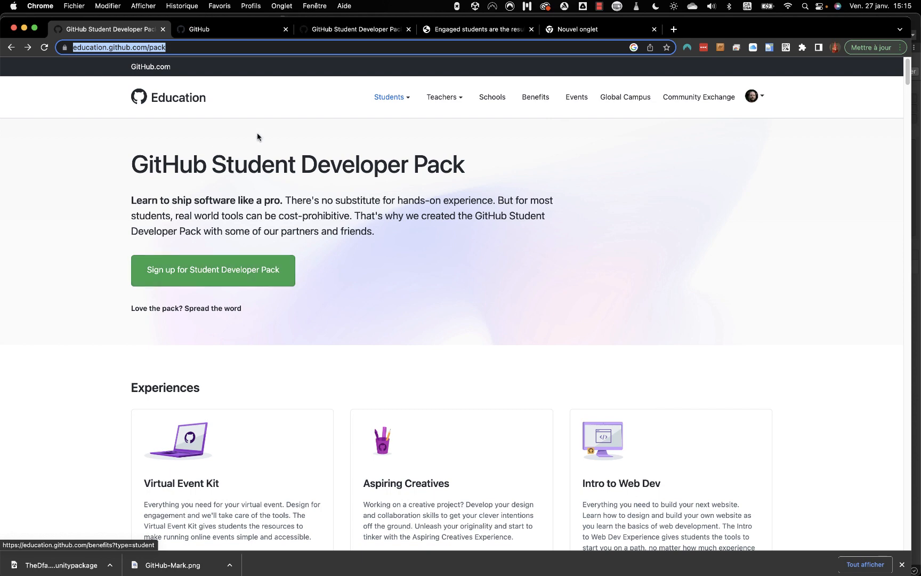
Switch from the Student Developer Pack page to the github.com dashboard tab.
left_click(222, 33)
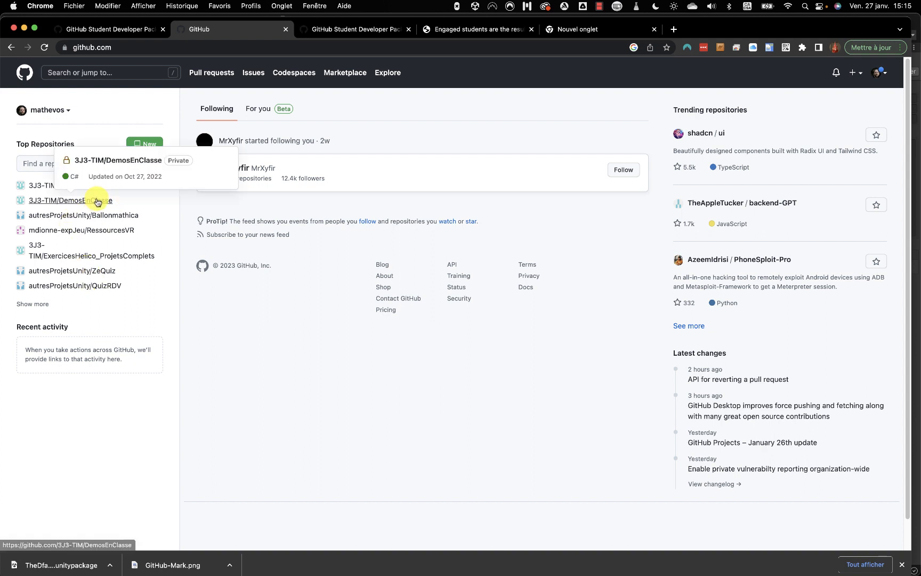
Open the username dropdown to list the personal account and organizations.
left_click(64, 110)
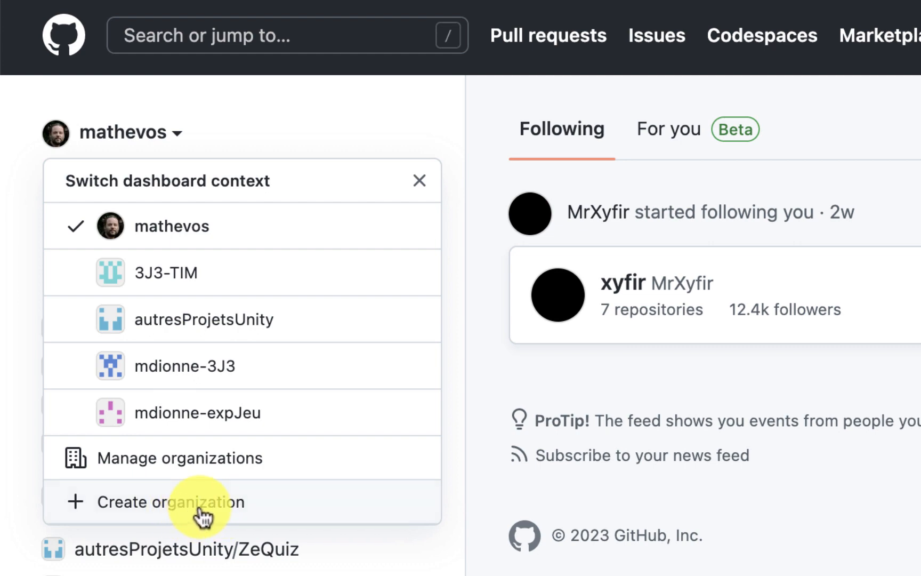
Start a free organization named 4J4CreationJeuEquipe, removing the underscore from the typed name.
left_click(203, 515)
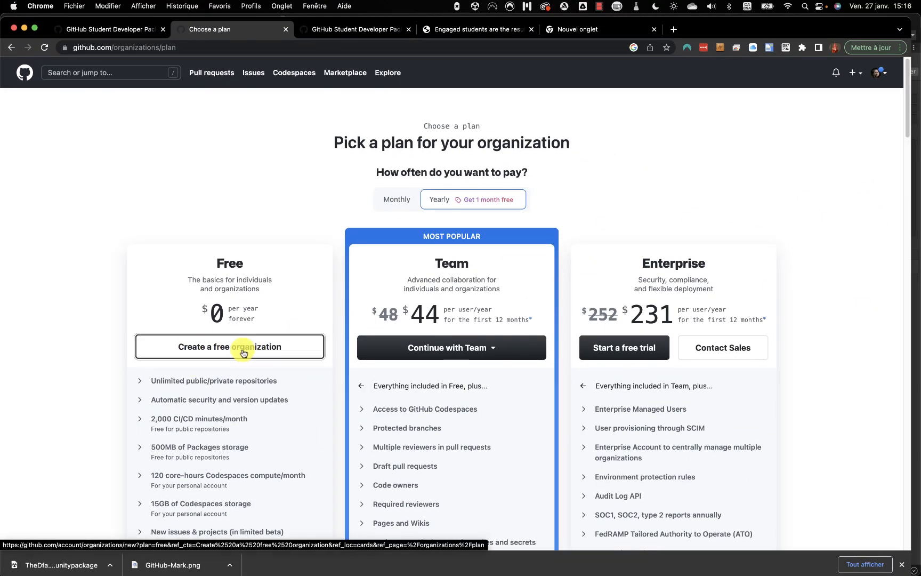
left_click(243, 353)
left_click(349, 207)
type("4")
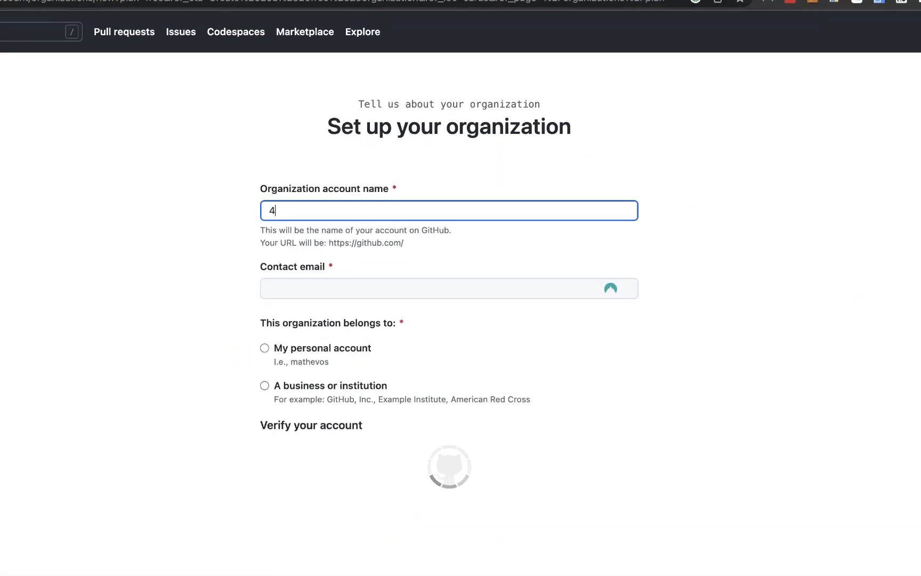
type("J4_Creation")
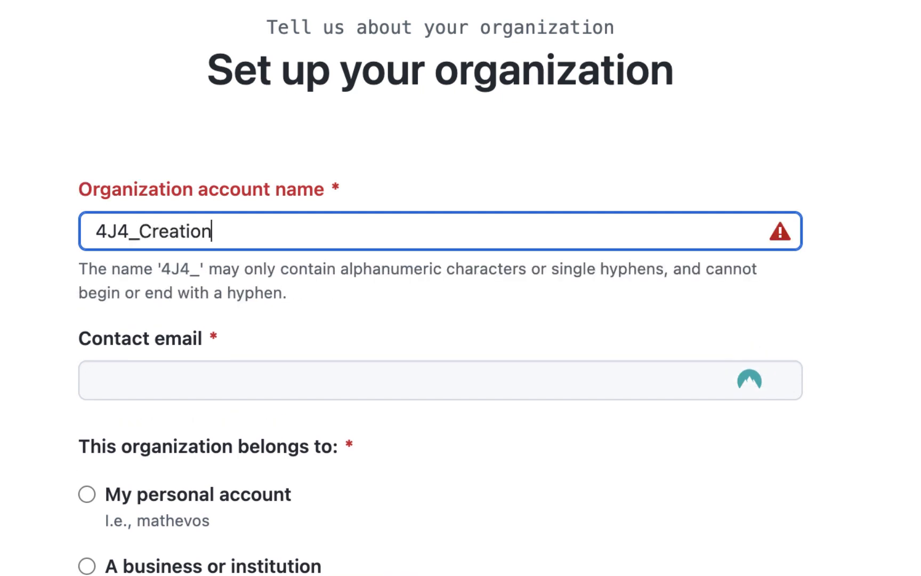
type("JeuE")
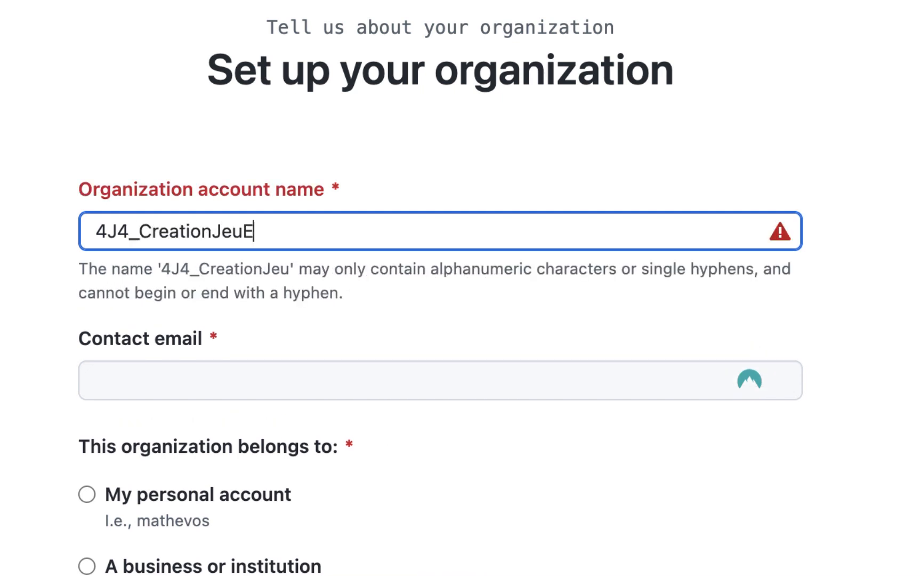
type("quipe")
left_click(272, 382)
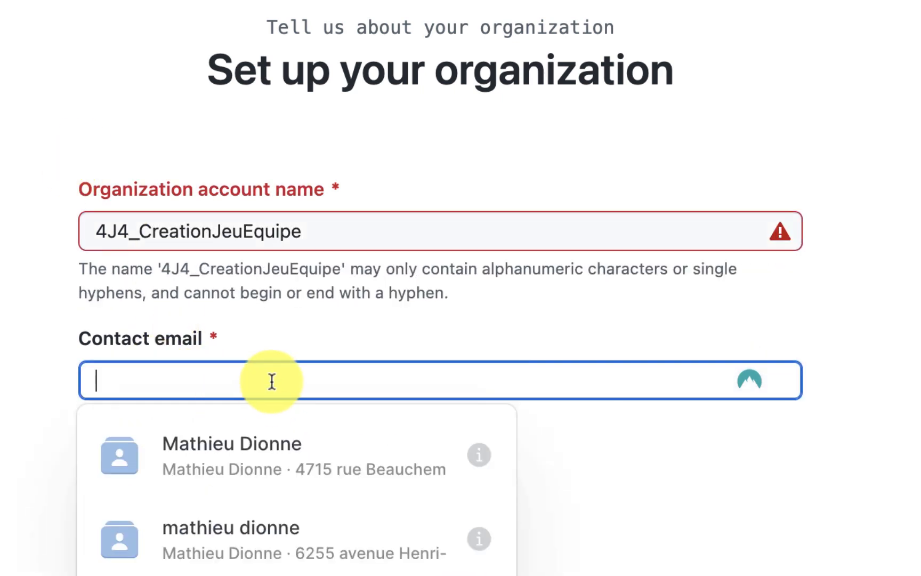
left_click(413, 320)
left_click(130, 231)
key("BackSpace")
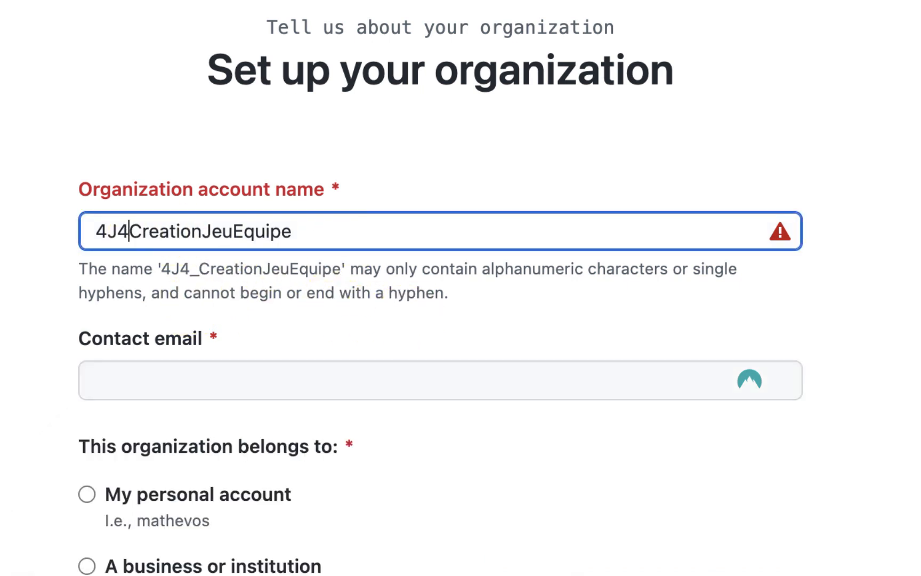
Enter the contact email and make the organization belong to the personal account.
left_click(292, 384)
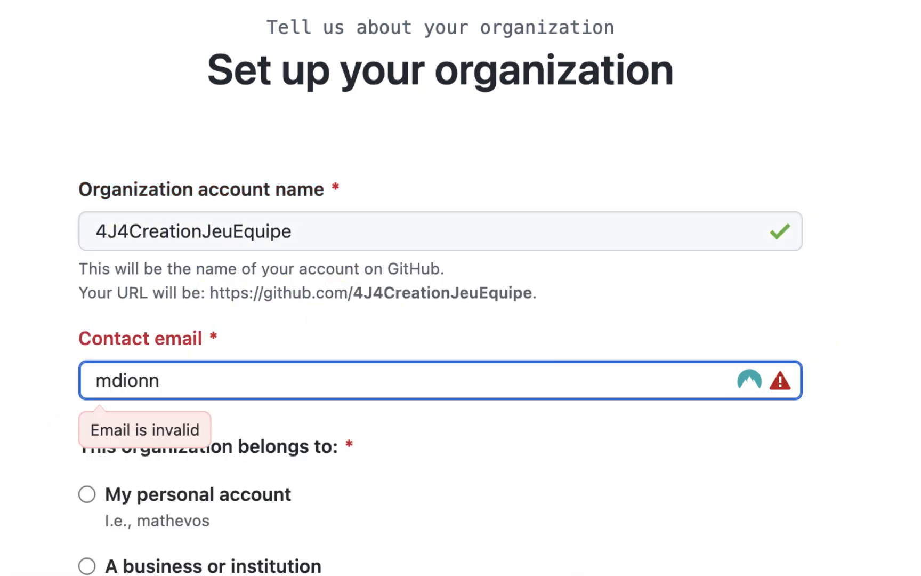
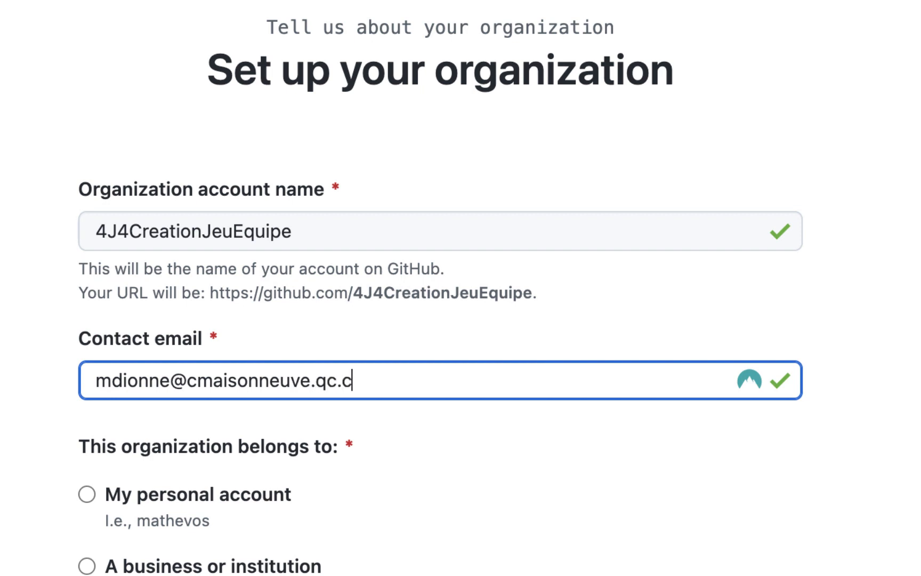
left_click(85, 496)
scroll(367, 565, "down", 5)
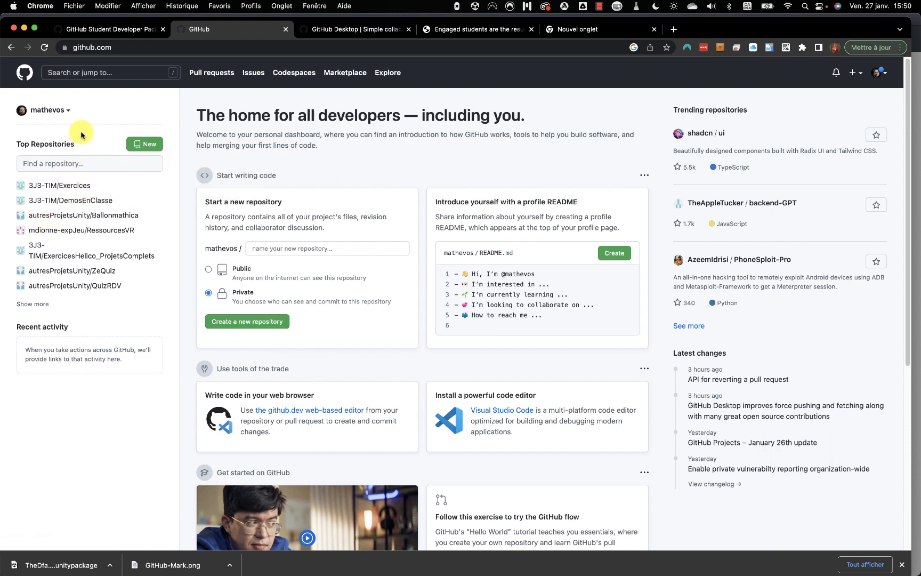
Switch the dashboard to 4J4CreationJeuEquipe and browse the organization's repositories.
left_click(68, 112)
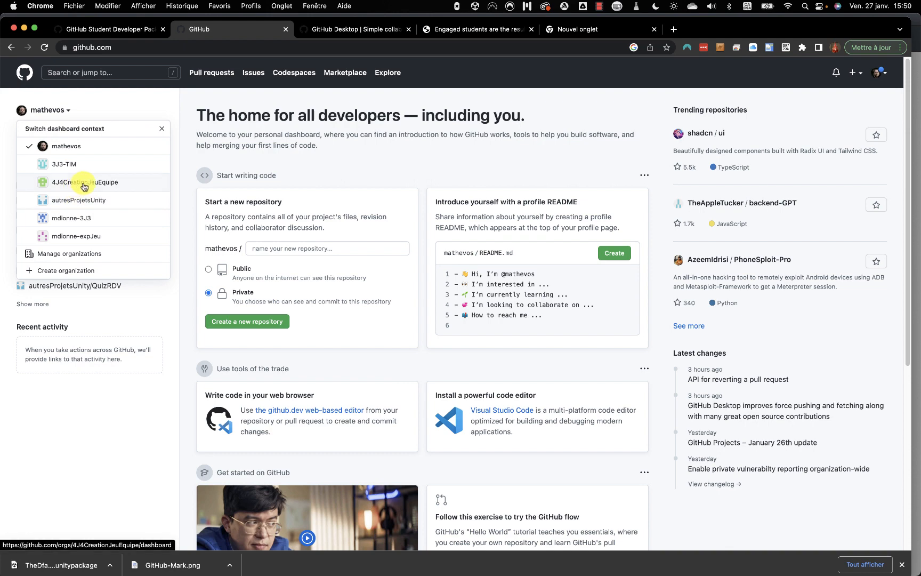
left_click(84, 185)
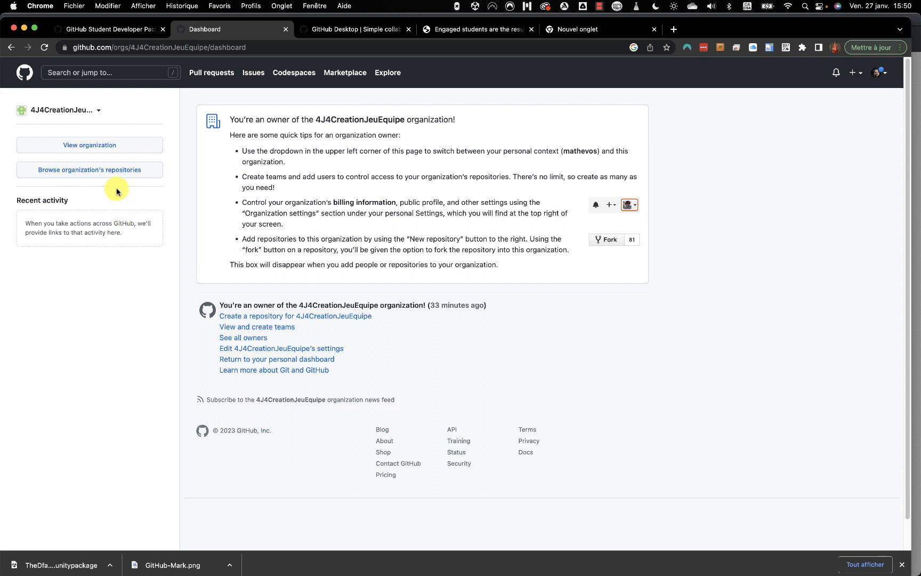
left_click(87, 176)
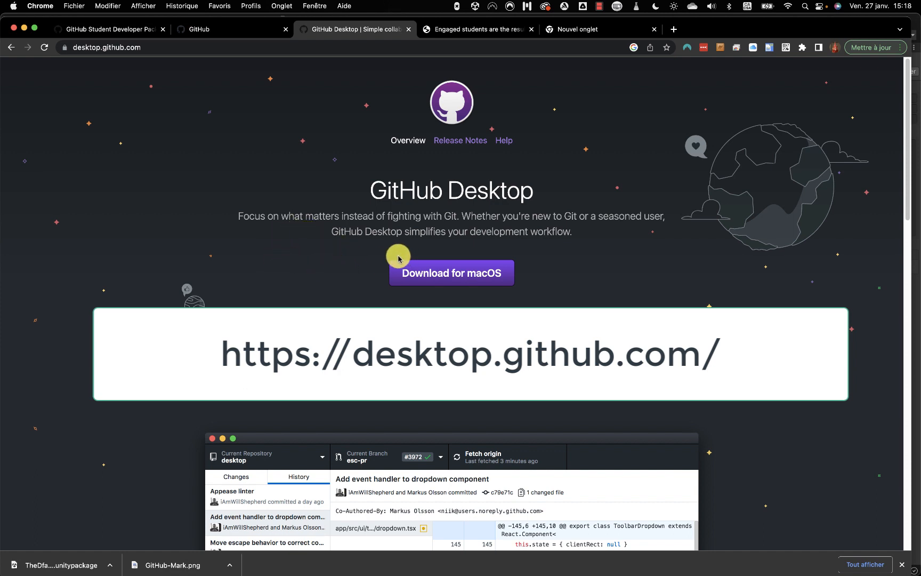
Bring GitHub Desktop to the front with Cmd+Tab.
key("super+Tab")
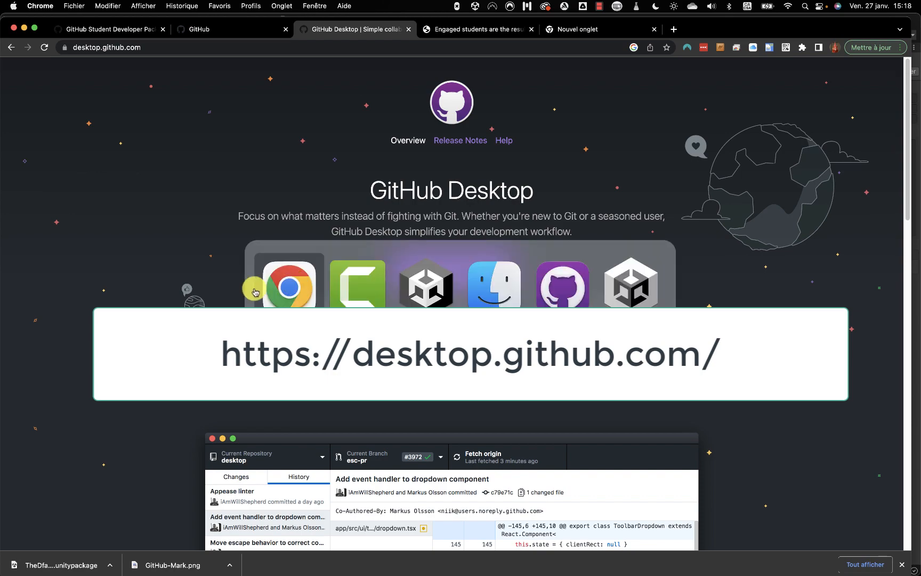
left_click(560, 288)
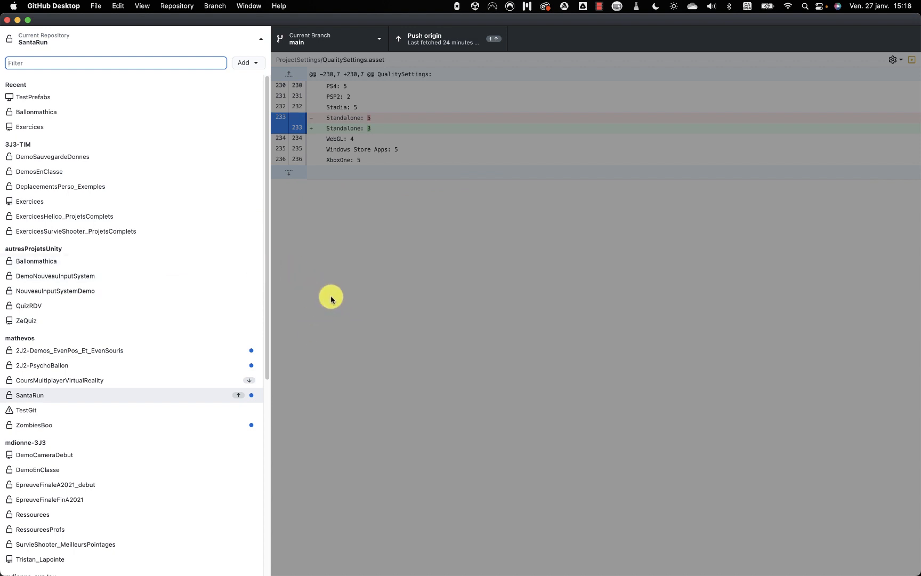
Make TestGit the current repository, shown as missing, then start switching to Unity.
key("super+Tab")
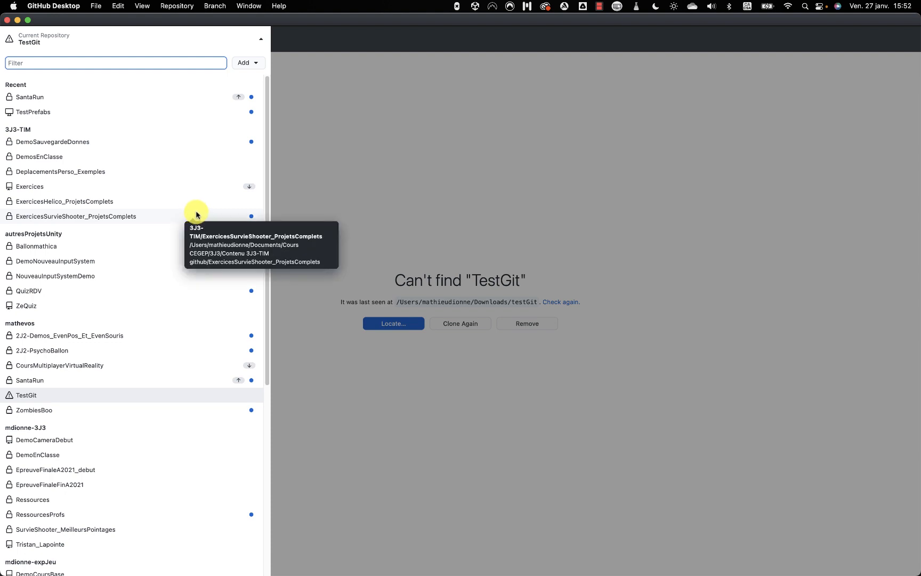
key("super+Tab")
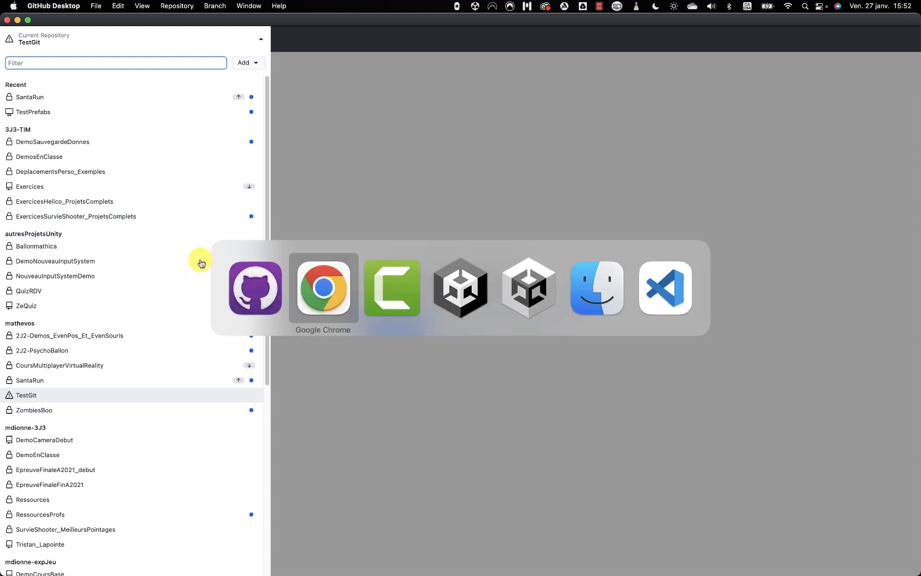
In Unity, make the Game view slightly taller, then bring the Finder project window forward.
left_click(437, 308)
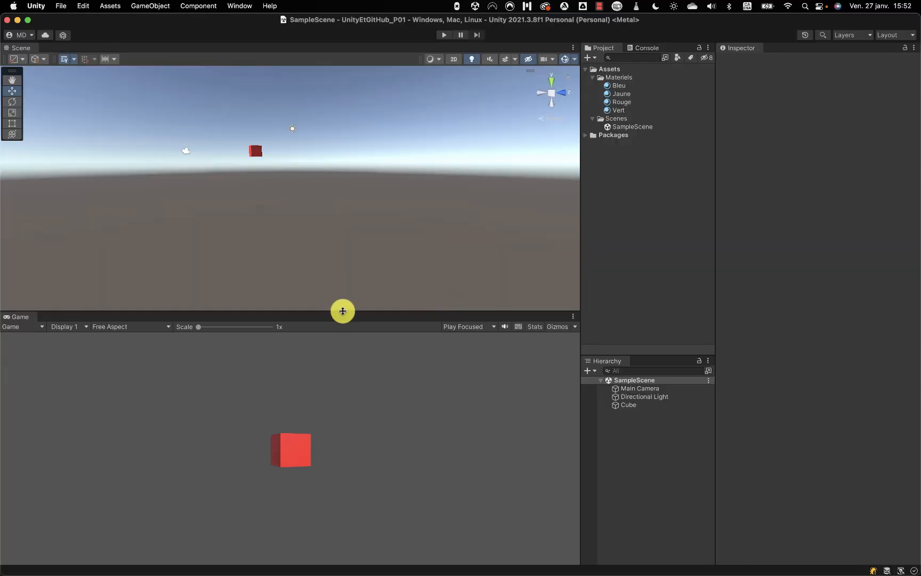
left_click_drag(341, 311, 338, 294)
key("super+Tab")
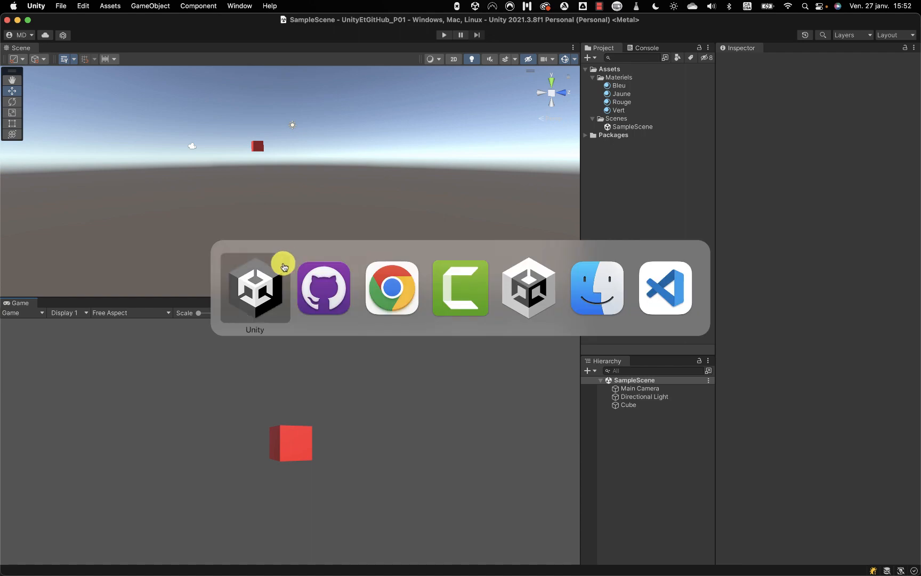
left_click(564, 295)
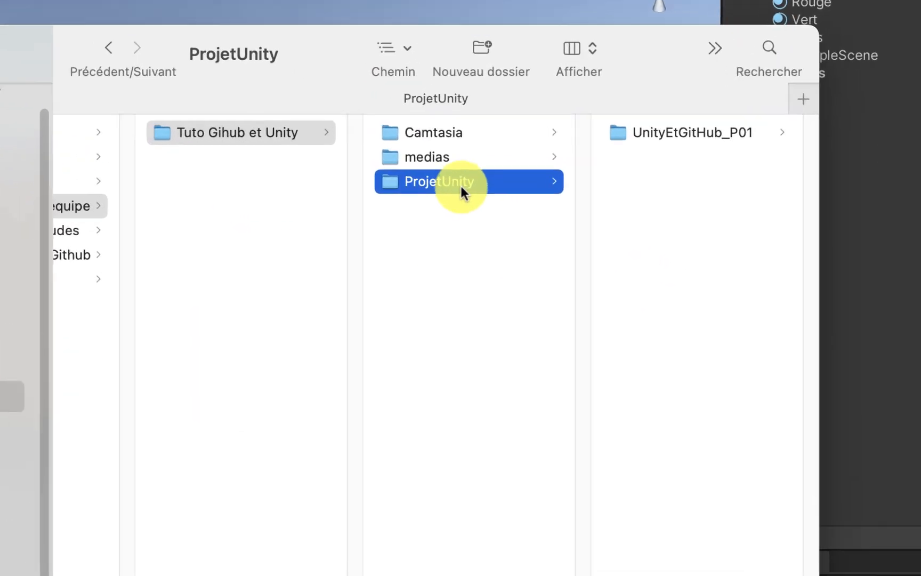
Show the UnityEtGitHub_P01 folder contents in Finder, then return to GitHub Desktop.
left_click(733, 127)
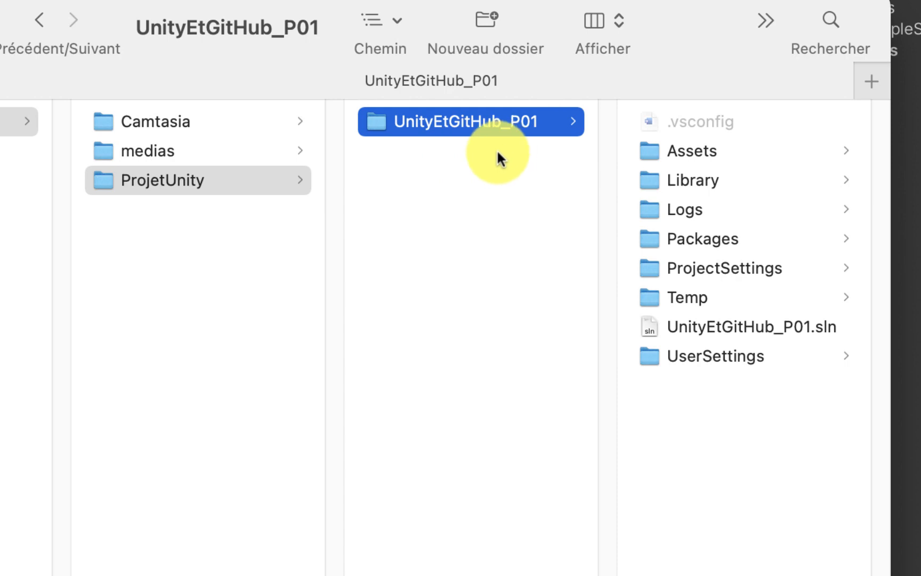
key("super+Tab")
key("super+Tab")
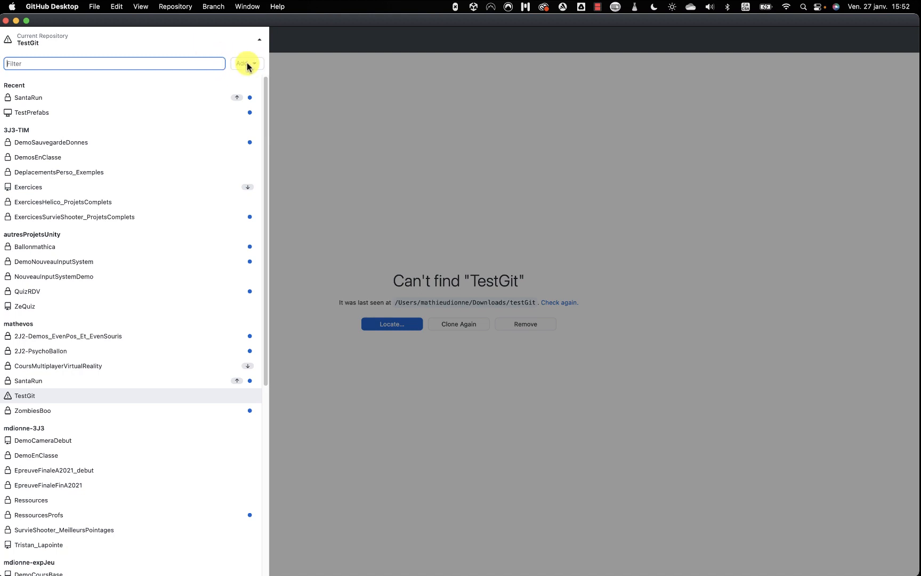
Look through the repository list's options for adding an existing repository from disk.
left_click(222, 45)
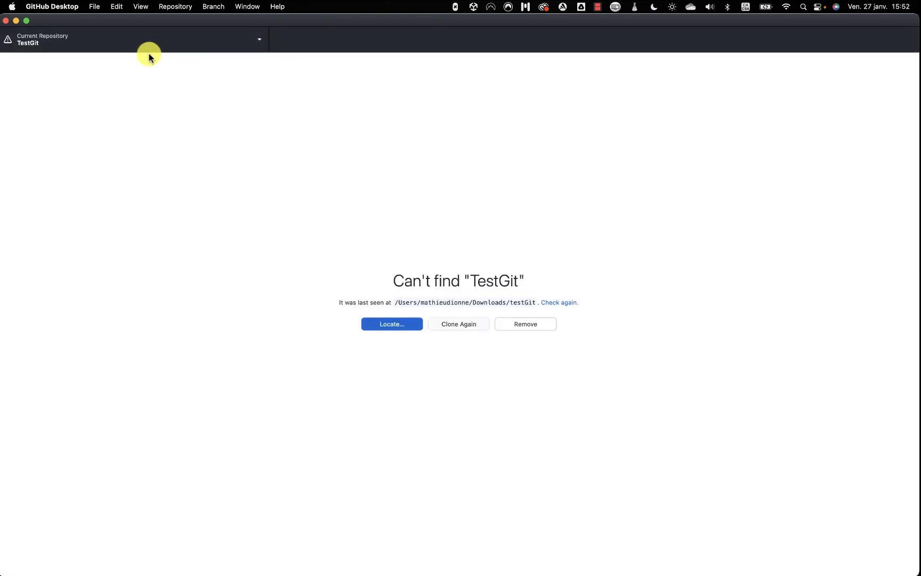
left_click(190, 43)
left_click(253, 65)
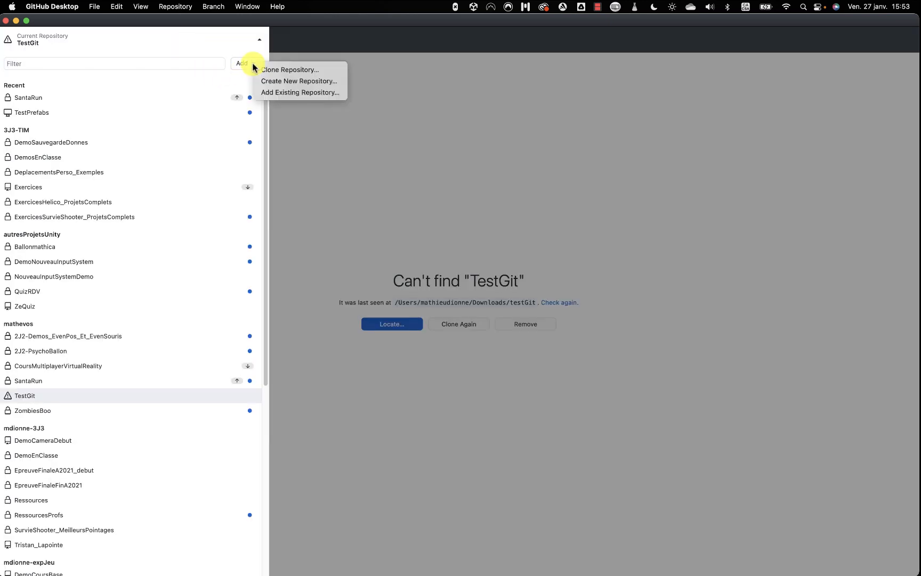
left_click(299, 93)
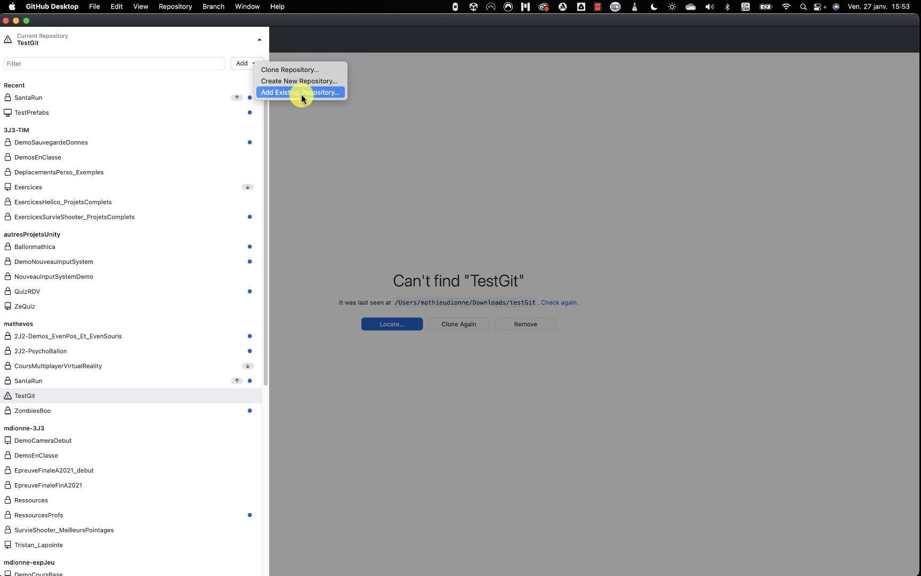
left_click(95, 7)
left_click(94, 7)
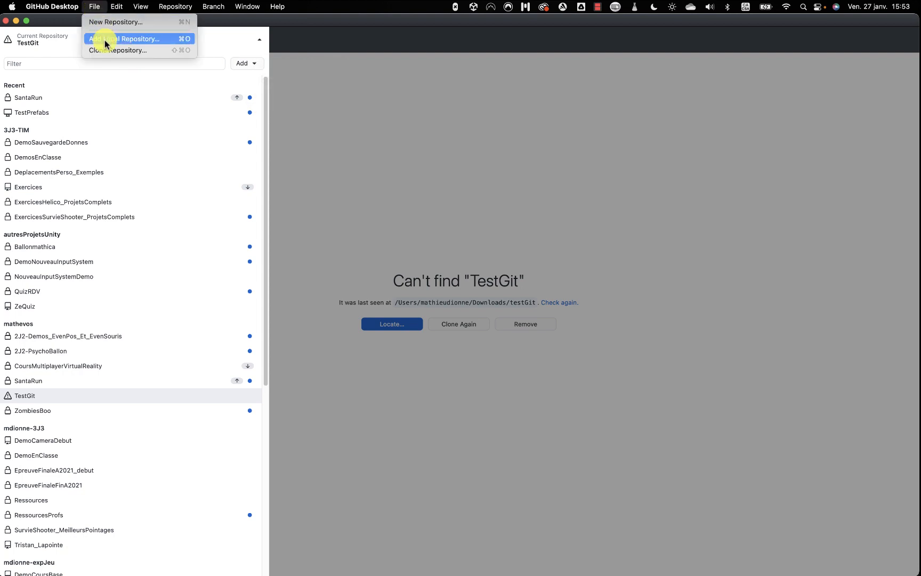
Add local folder Tuto Gihub et Unity/ProjetUnity/UnityEtGitHub_P01 and choose to create a repository there.
left_click(141, 44)
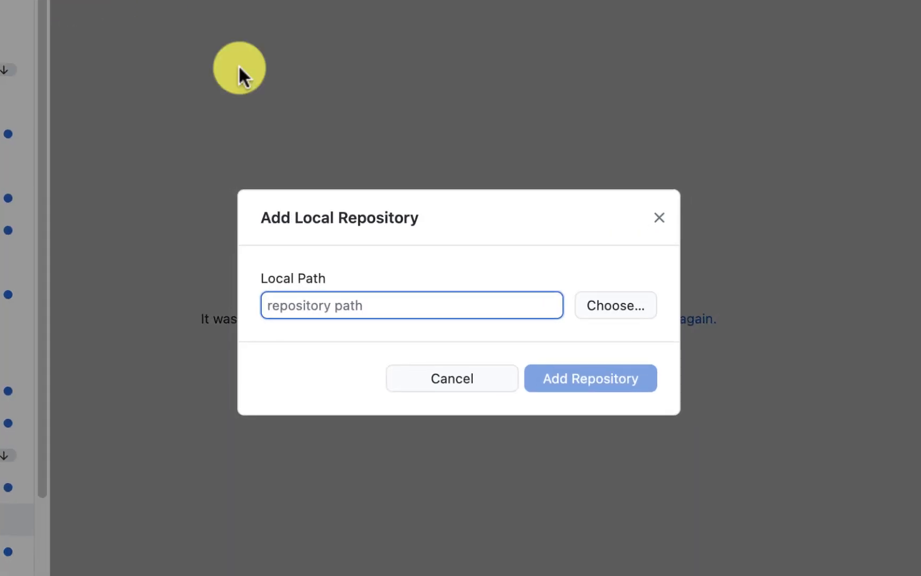
left_click(609, 305)
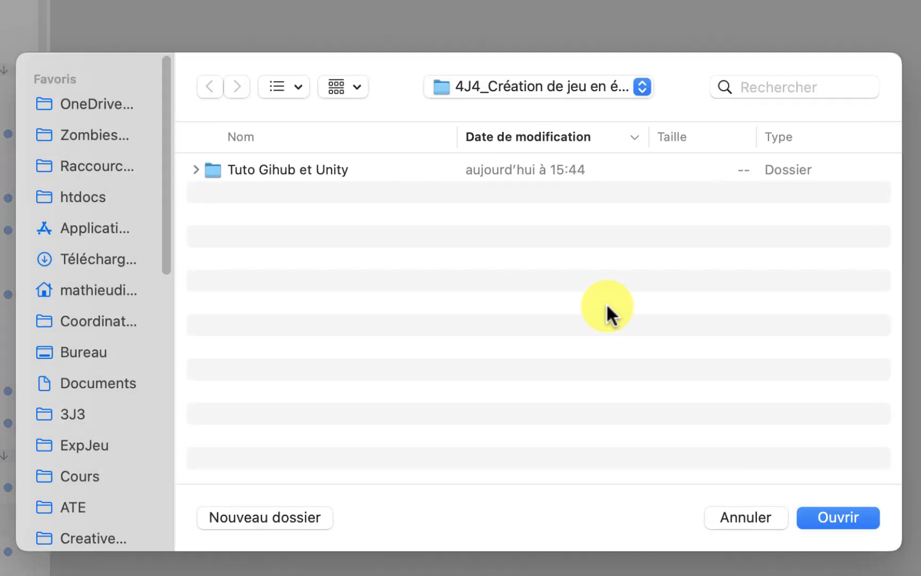
double_click(292, 165)
double_click(281, 166)
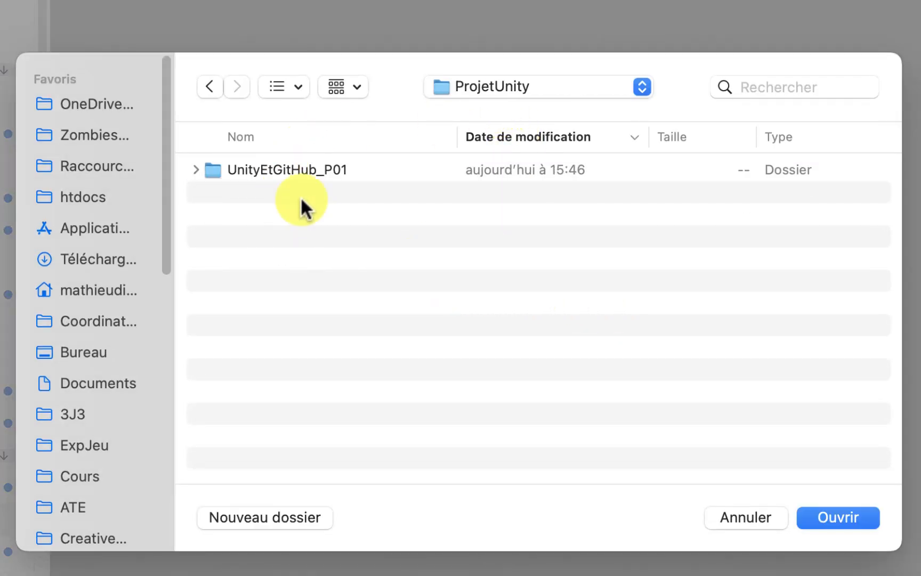
left_click(272, 168)
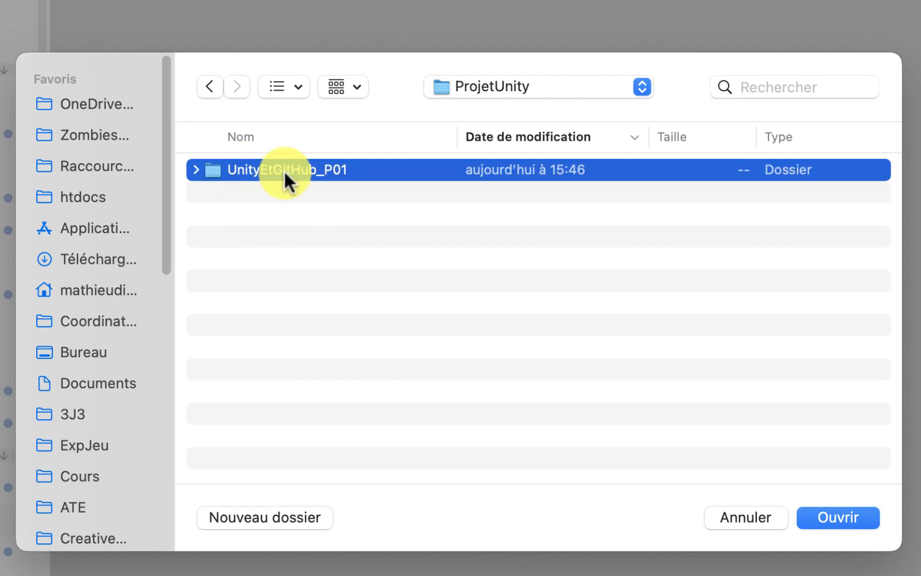
left_click(829, 514)
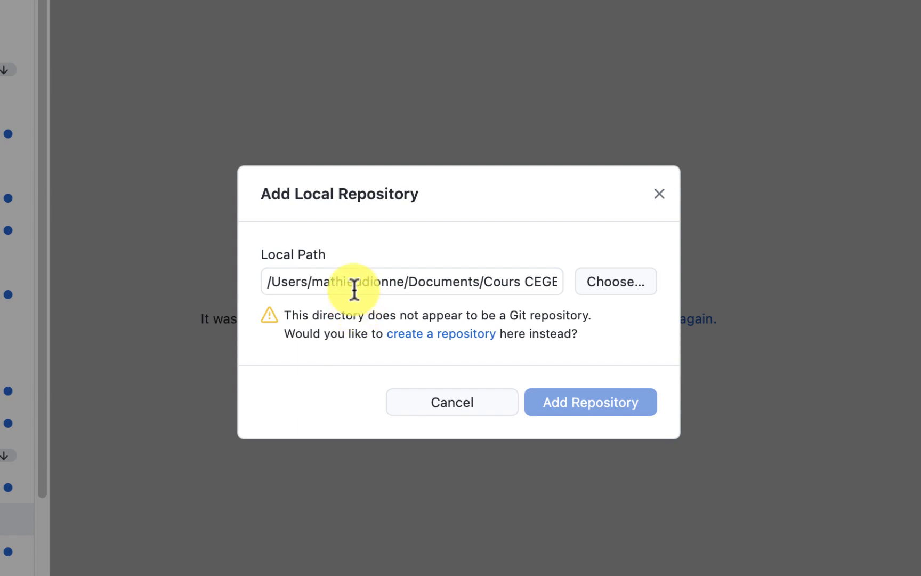
left_click(442, 339)
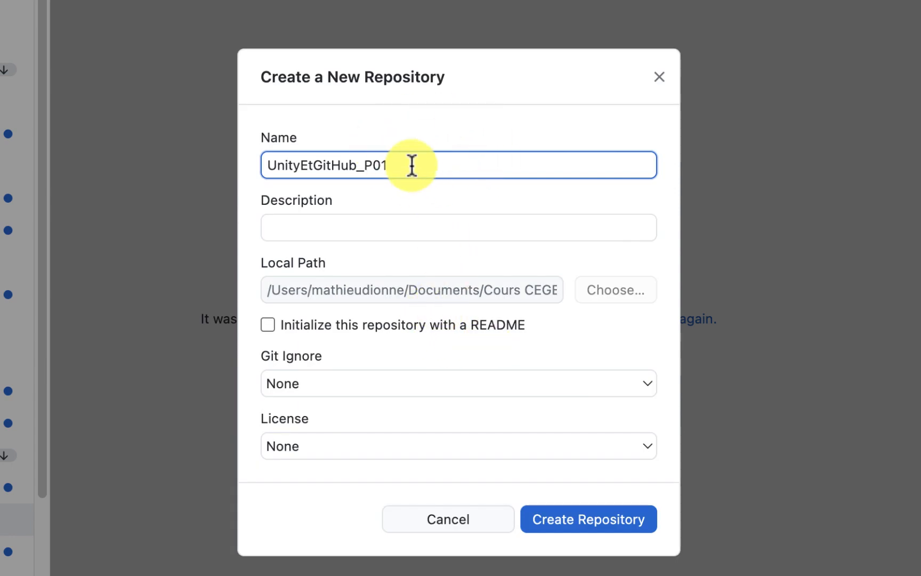
Describe the repository as 'Projet demo pour tuto github et unity' and bring up Git Ignore templates.
left_click_drag(426, 164, 336, 163)
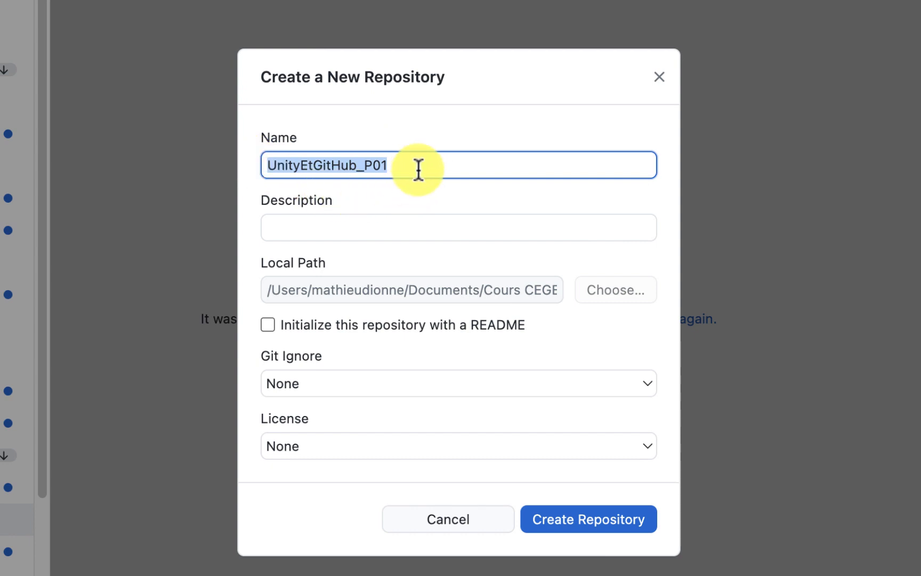
left_click(326, 224)
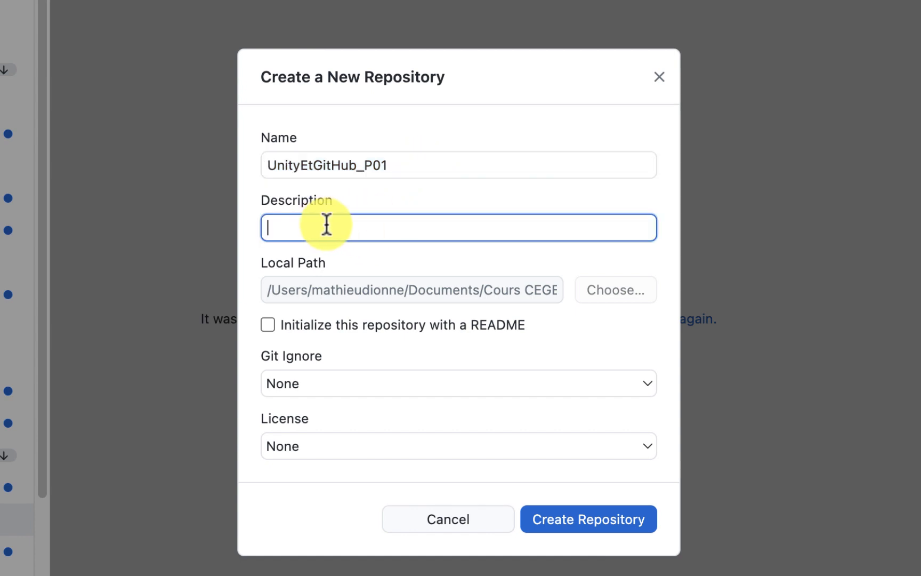
type("Pro")
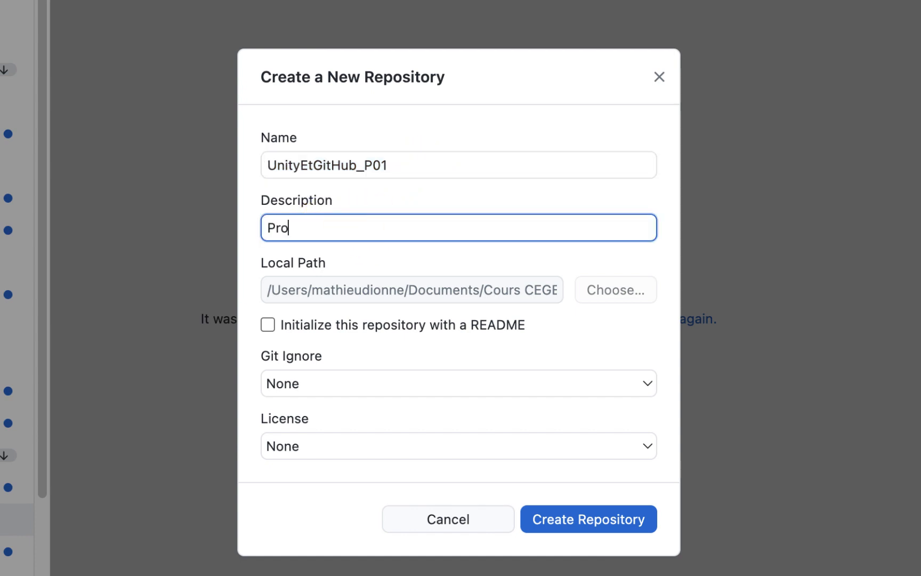
type("jet demo pour")
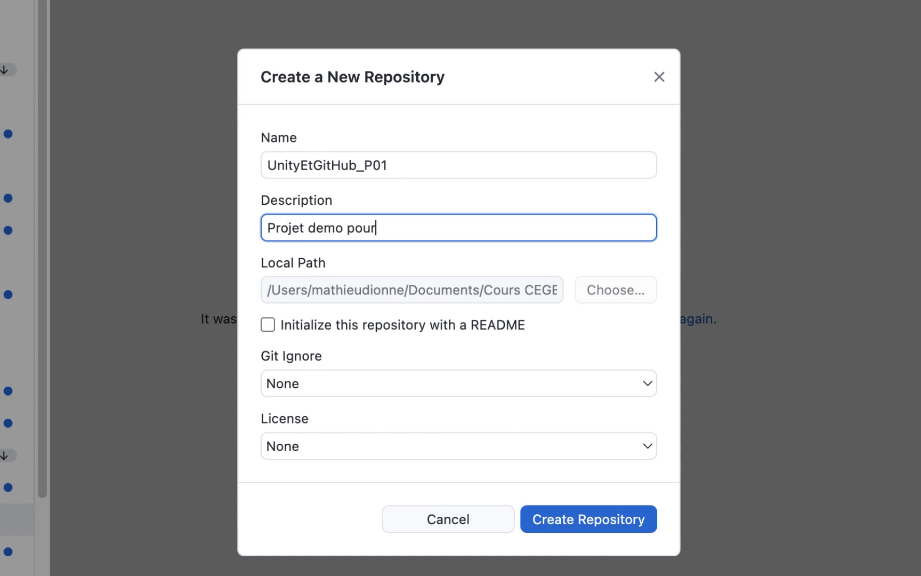
type(" tuto github et unit")
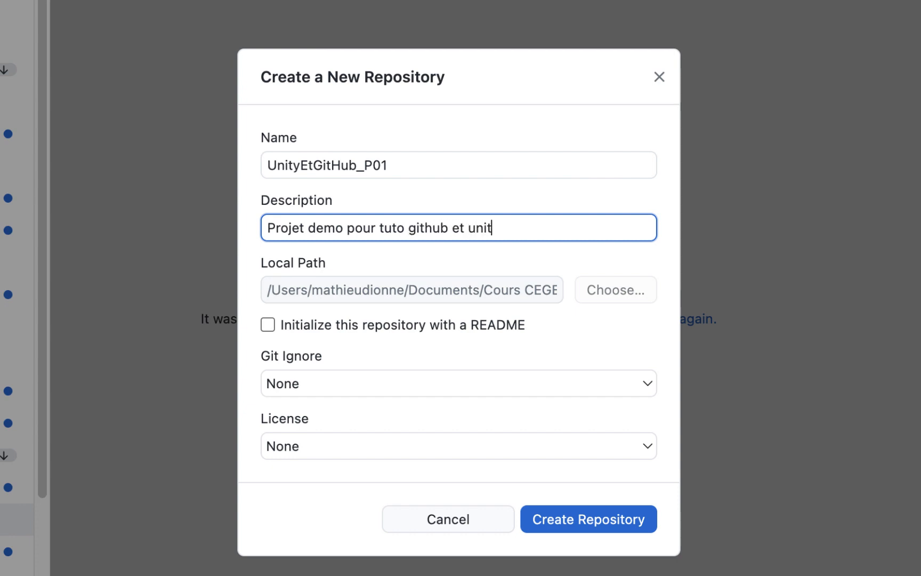
type("y")
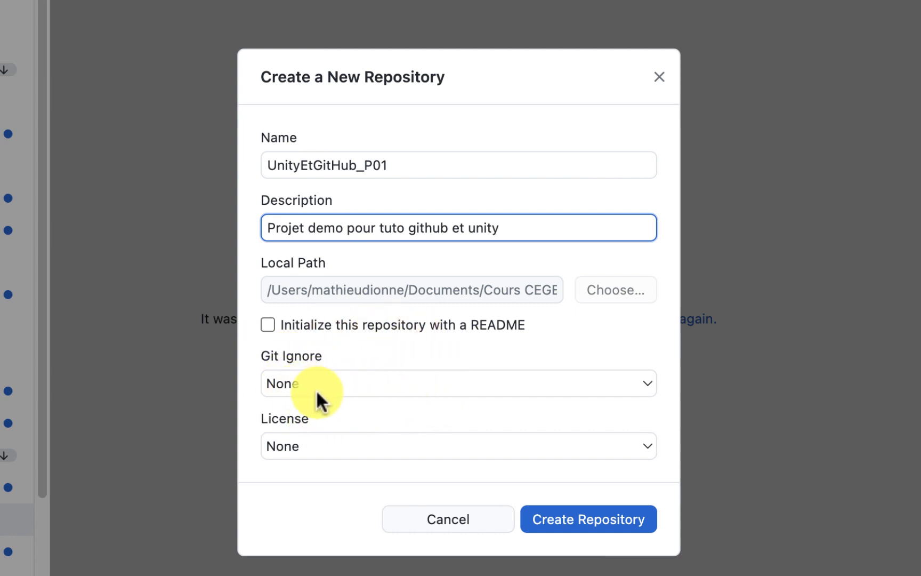
left_click(387, 382)
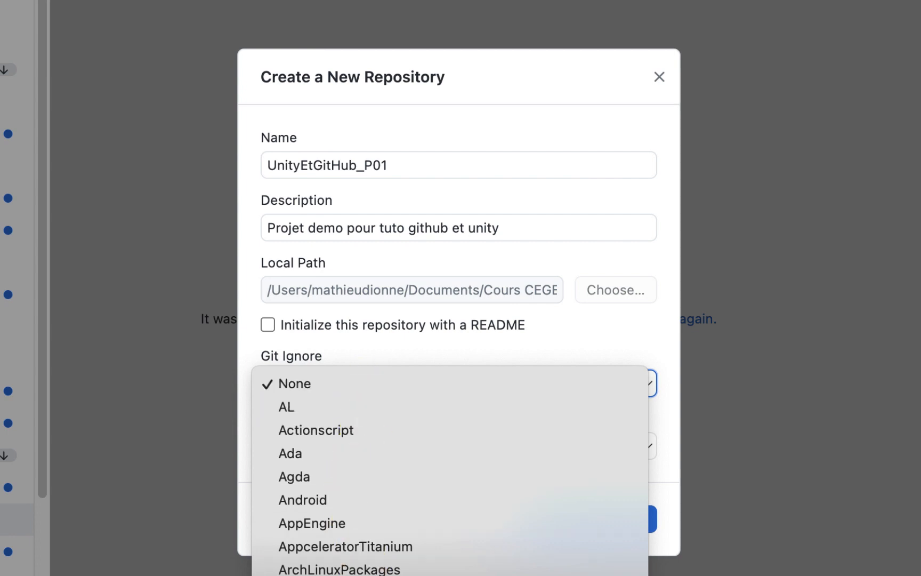
Pick the Unity Git Ignore template for the new repository, keeping the License at None.
scroll(403, 538, "down", 1)
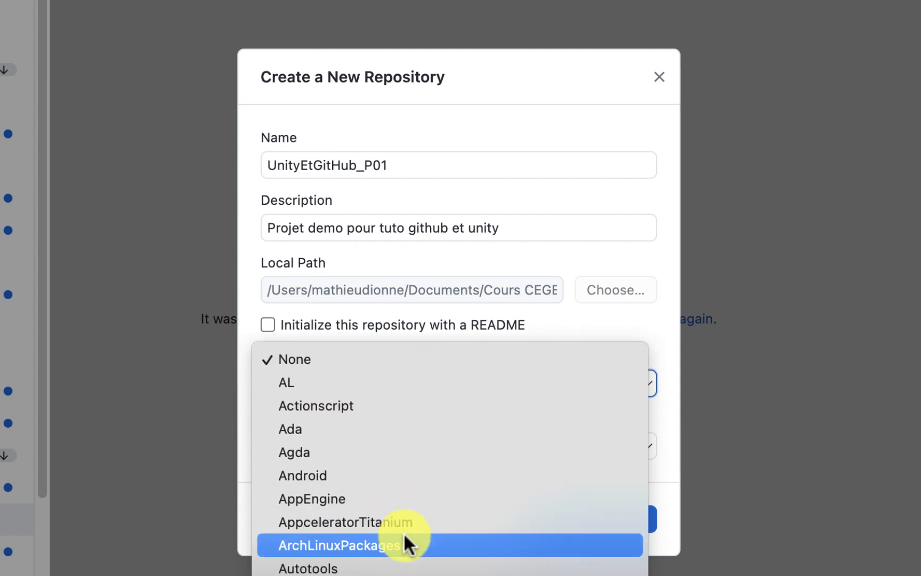
scroll(403, 533, "down", 10)
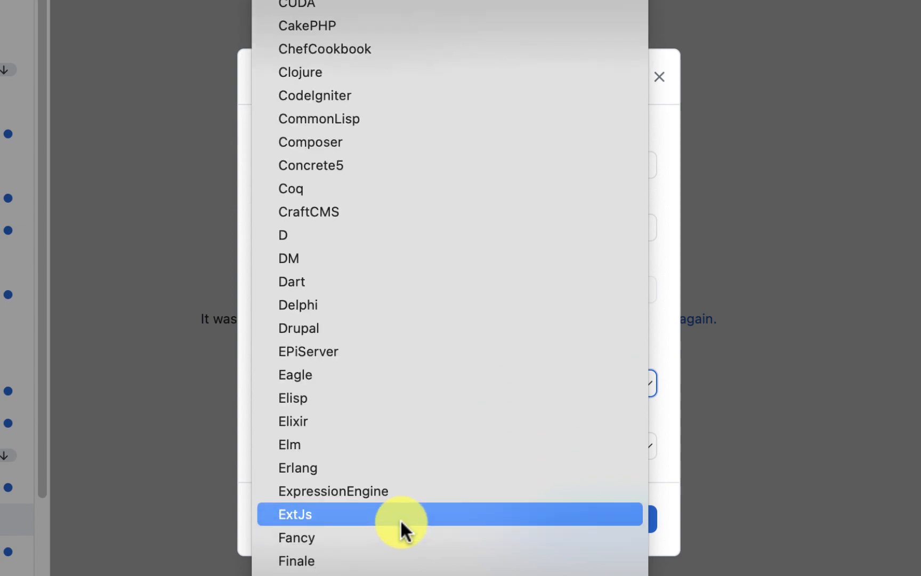
scroll(400, 520, "down", 20)
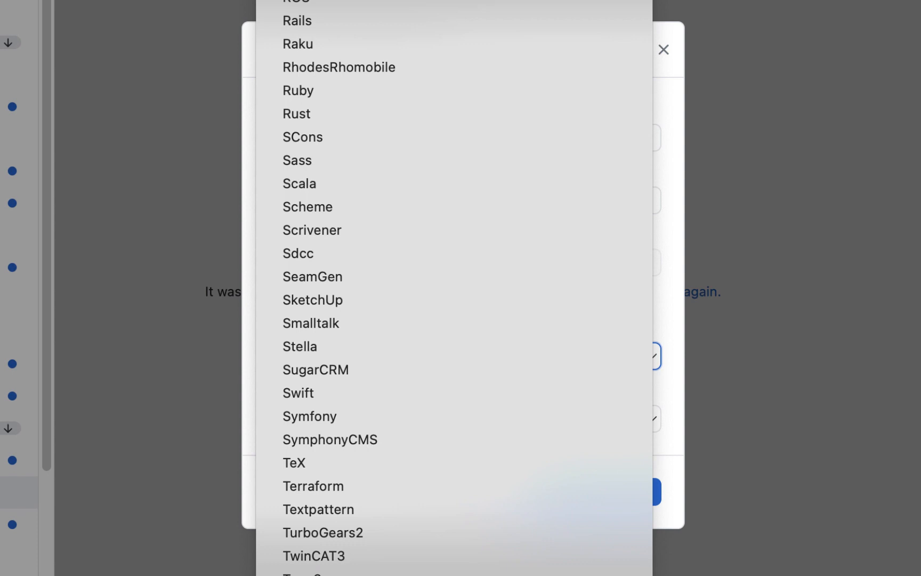
key("Return")
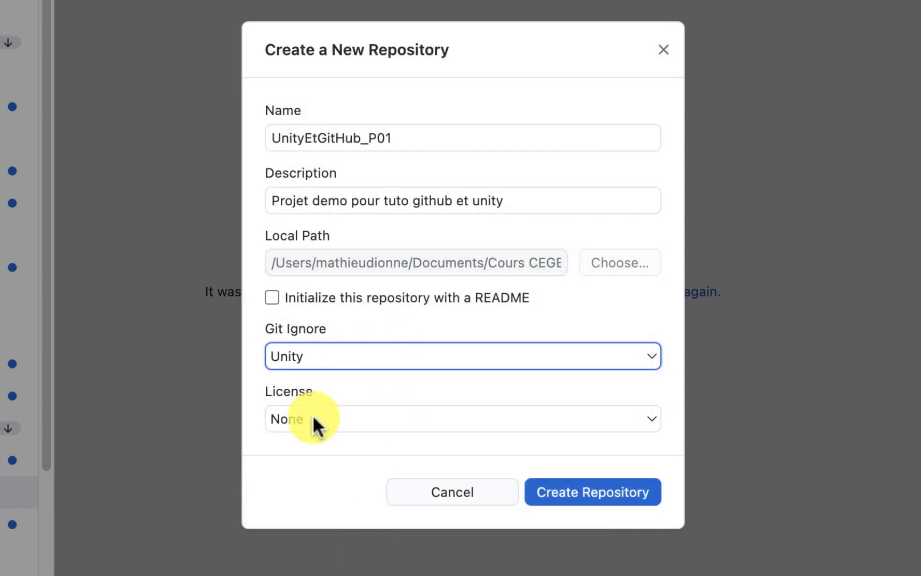
left_click(331, 424)
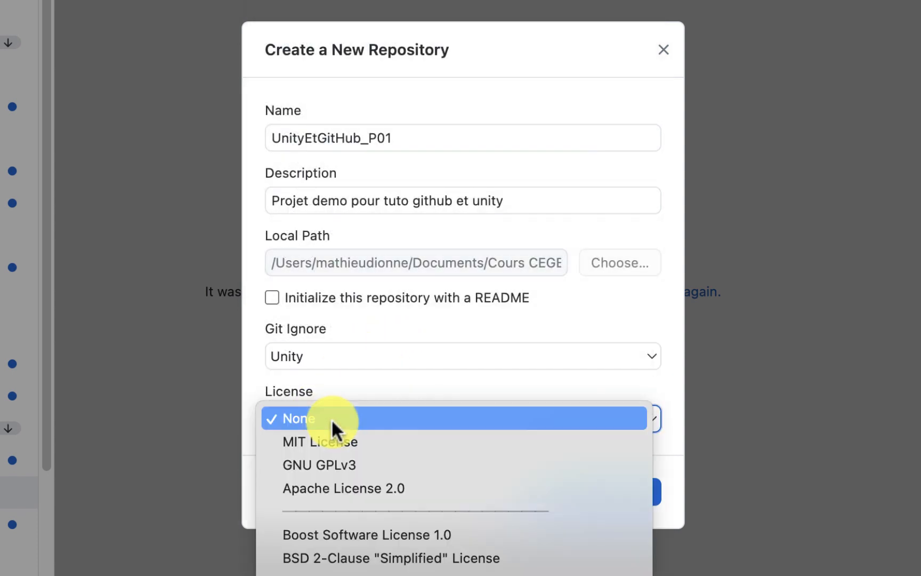
left_click(368, 438)
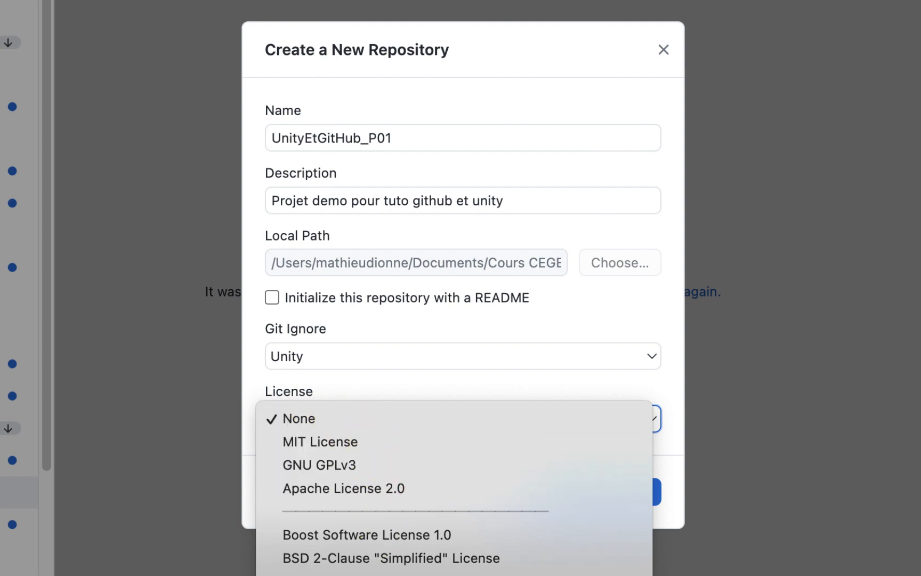
left_click(437, 393)
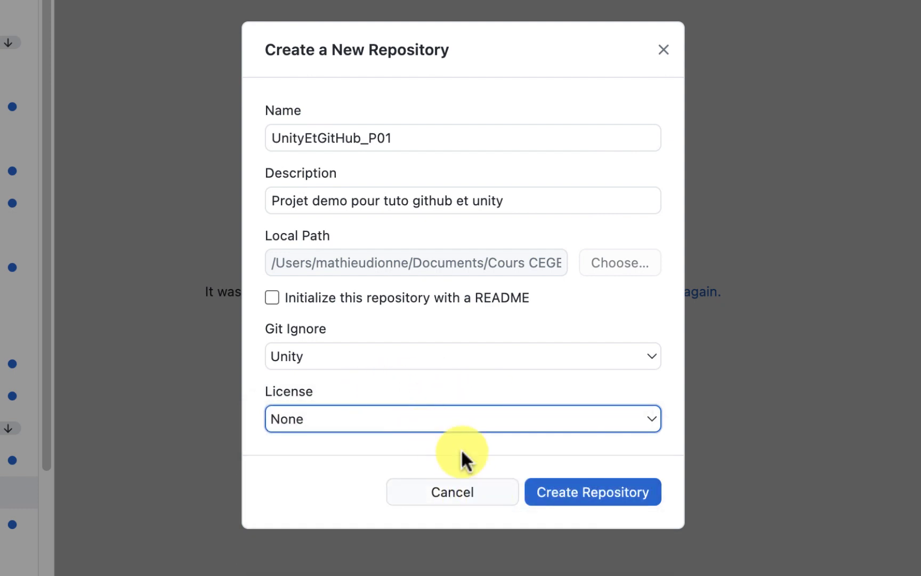
Create the UnityEtGitHub_P01 repository and initialize Git LFS when prompted.
left_click(585, 492)
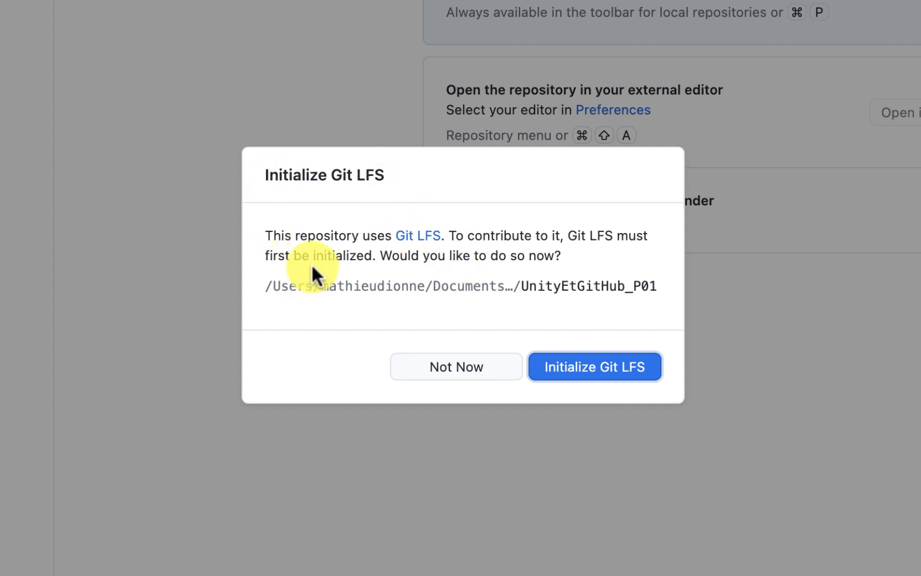
left_click(595, 368)
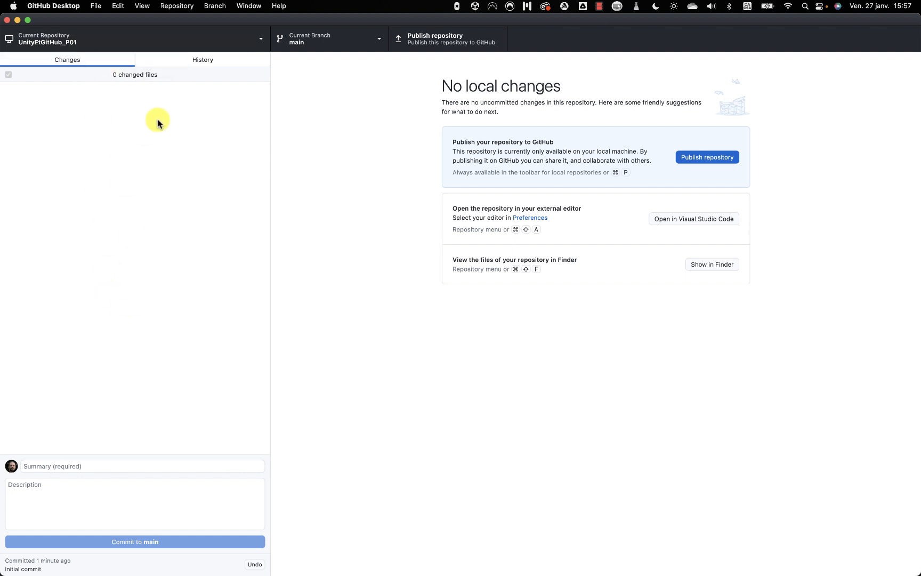
Open the History view to see the Initial commit with its 41 added files.
left_click(219, 63)
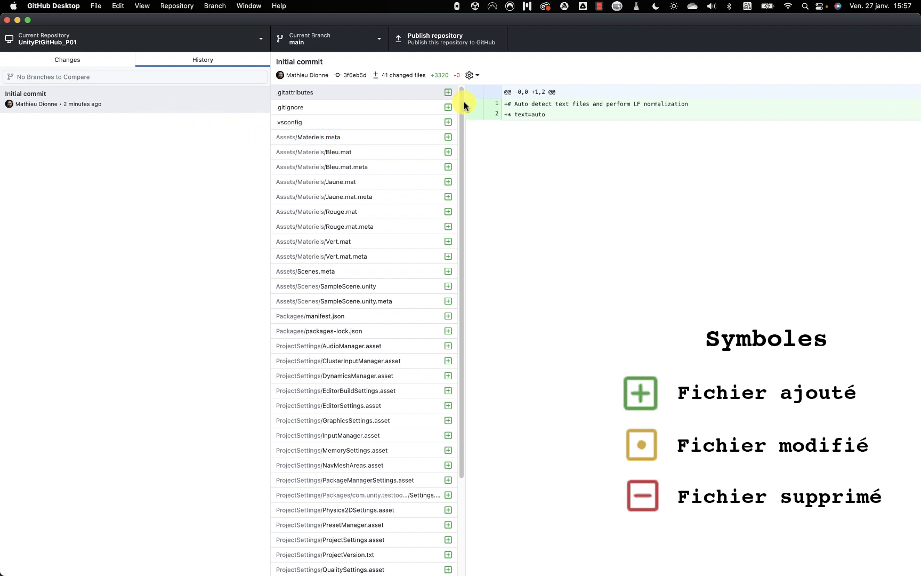
Browse the Initial commit's added files, then switch to the UnityEtGitHub_P01 folder in Finder.
left_click_drag(461, 99, 443, 209)
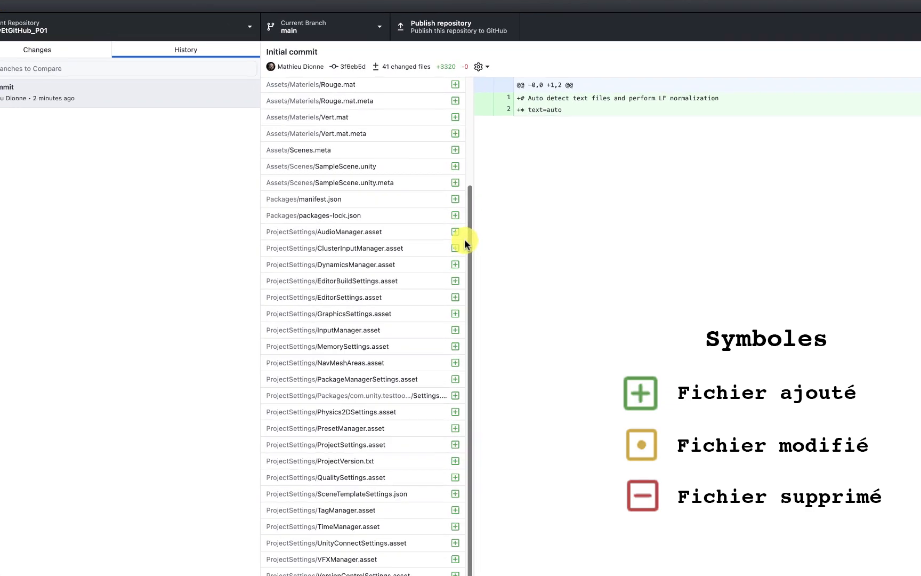
left_click_drag(461, 234, 464, 145)
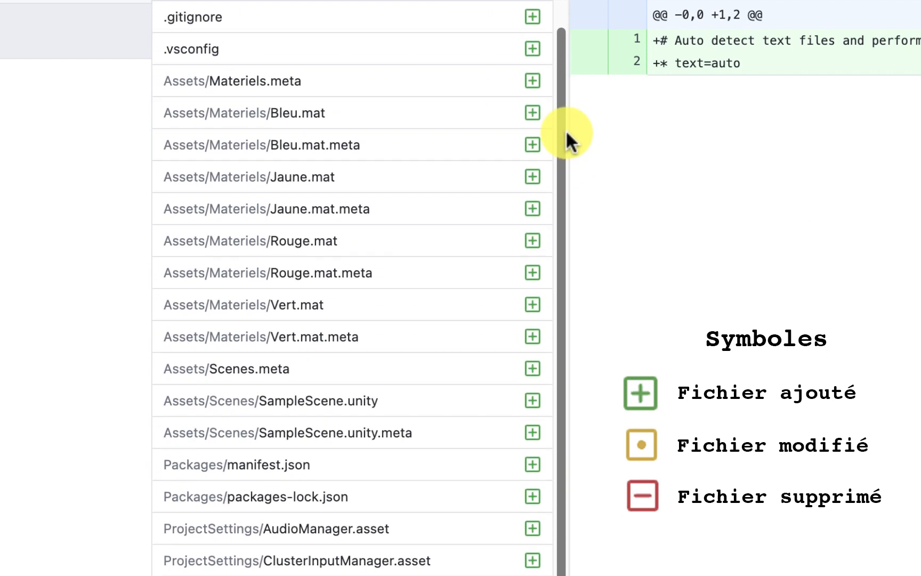
left_click_drag(566, 129, 569, 102)
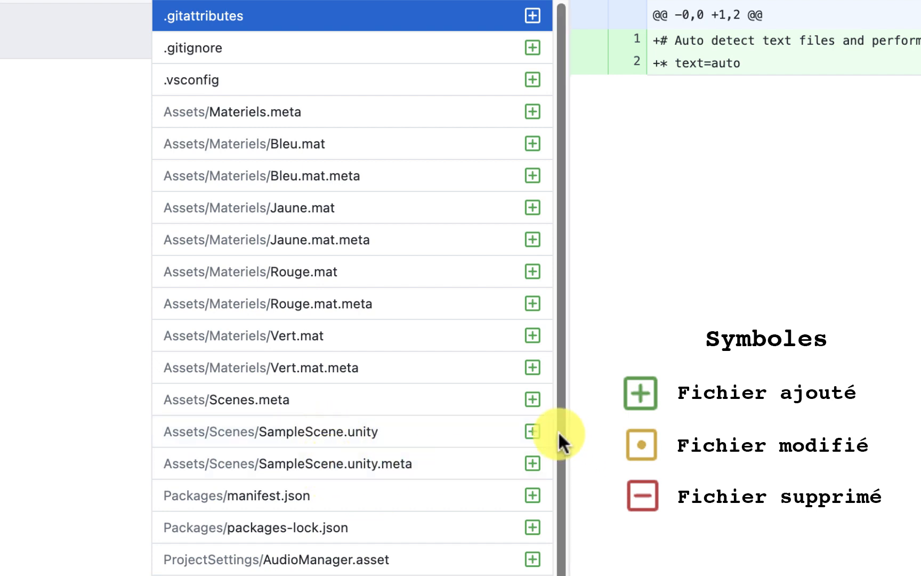
left_click_drag(559, 431, 392, 346)
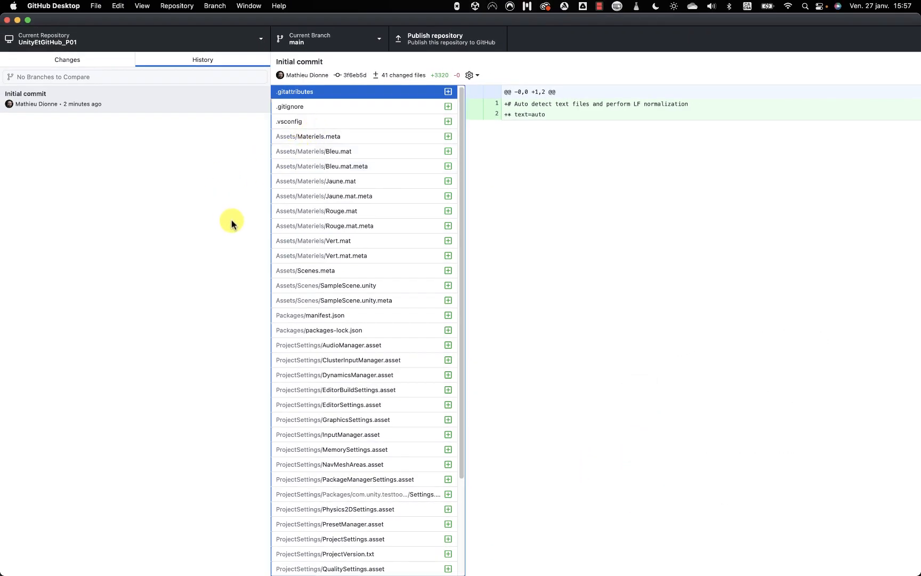
key("super+Tab")
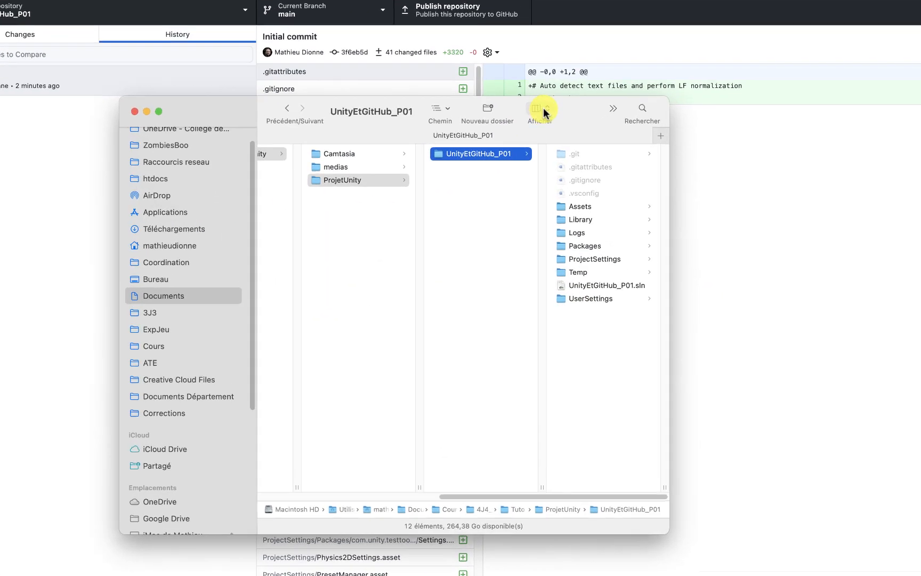
Switch the Finder folder to list view and briefly expand the .git folder.
left_click(544, 107)
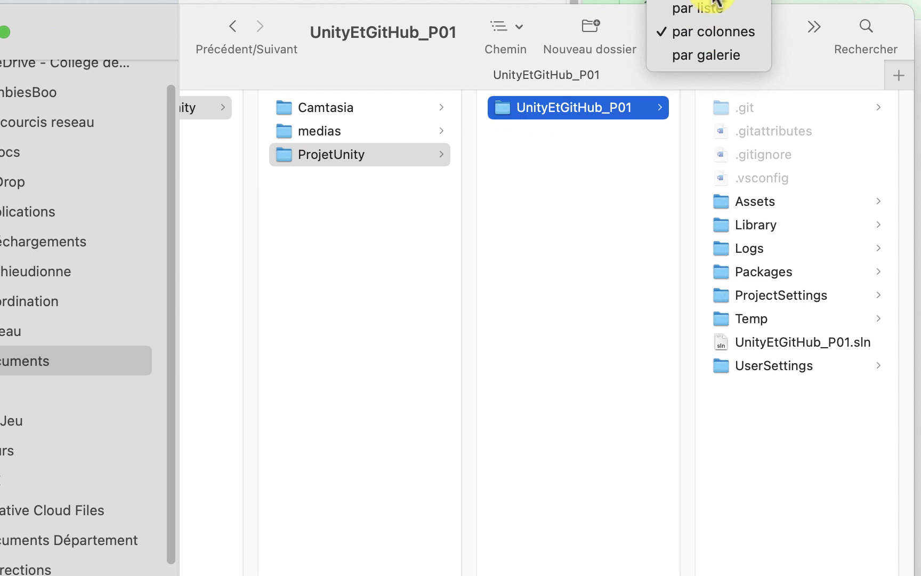
left_click(707, 8)
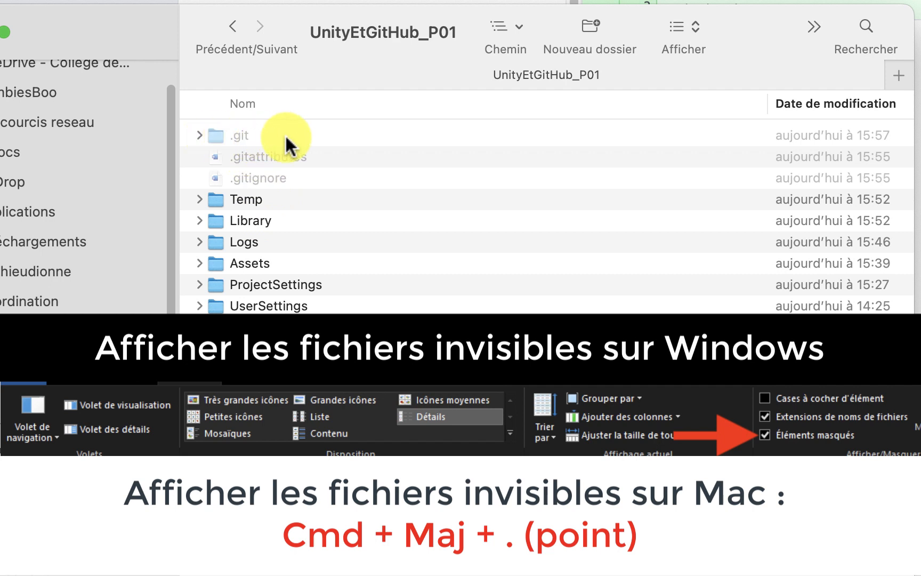
left_click(200, 137)
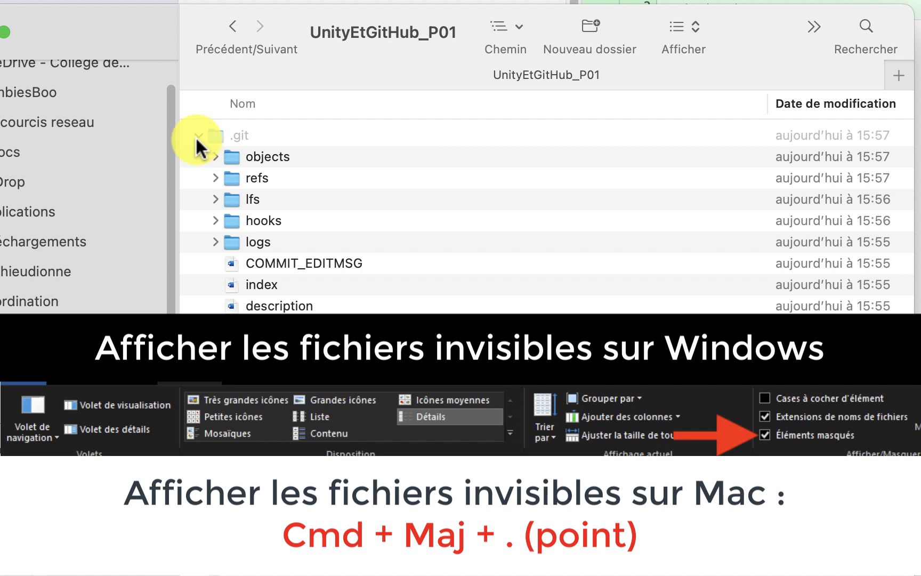
left_click(198, 137)
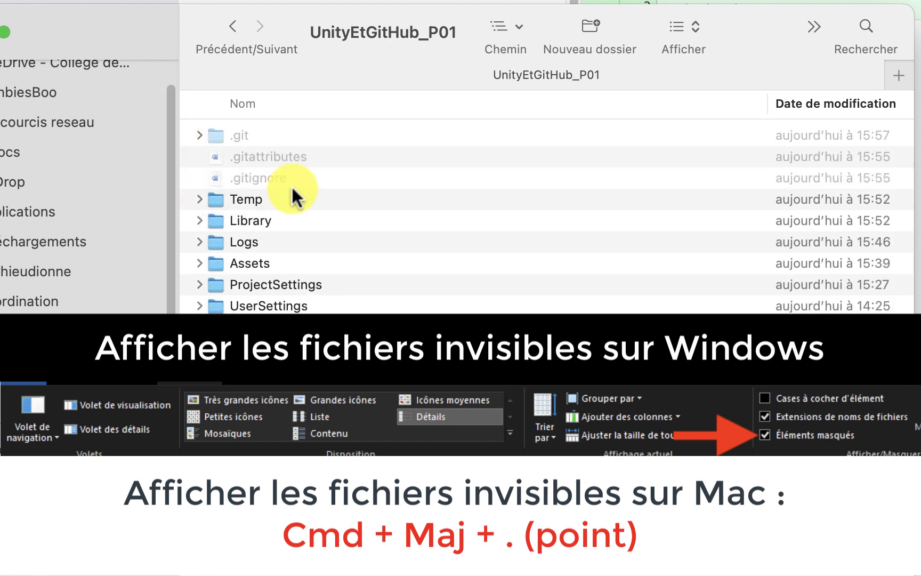
Open .gitignore in TextEdit and enlarge the editor window to fill the screen.
left_click(273, 158)
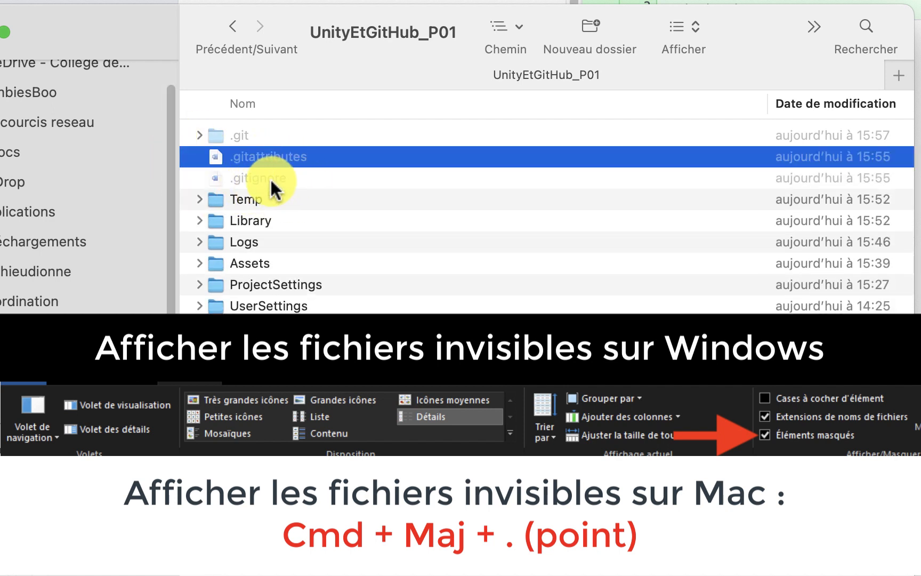
left_click(271, 179)
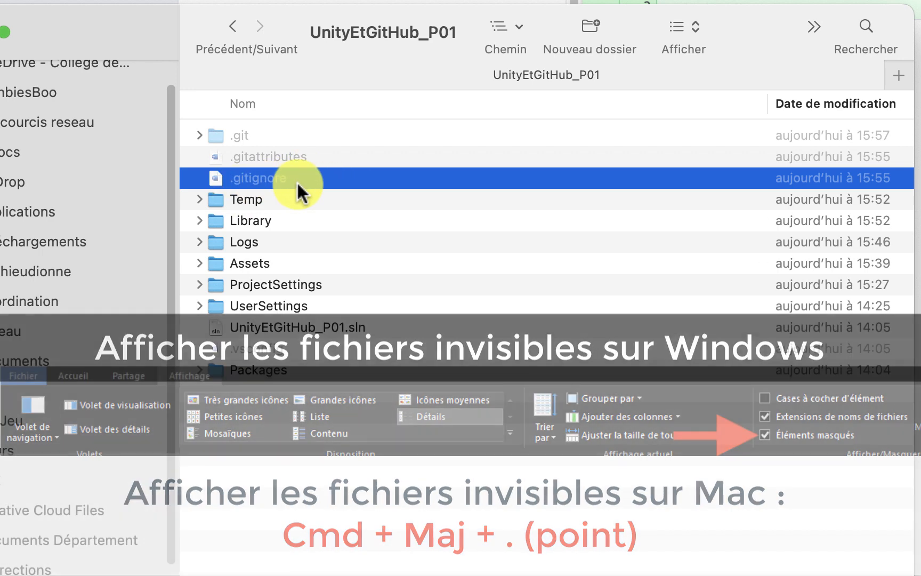
double_click(293, 178)
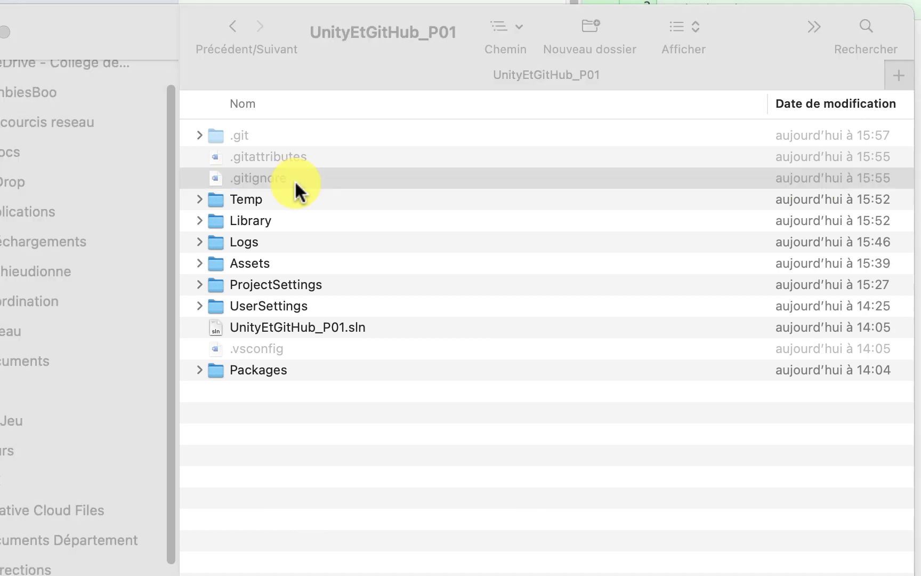
left_click_drag(552, 308, 920, 575)
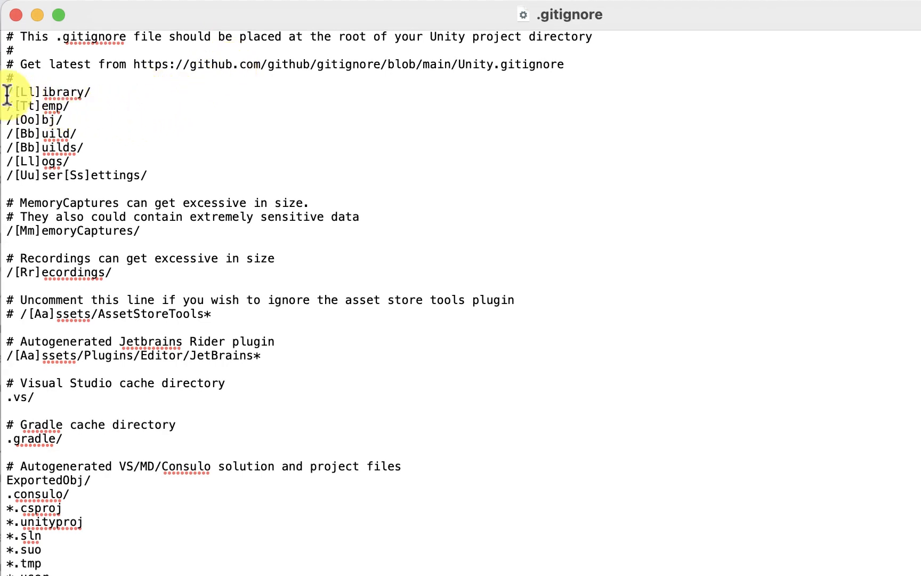
Read through the Unity ignore rules like /[Ll]ibrary/ and *.sln, then close .gitignore.
mouse_move(7, 92)
left_mouse_down()
mouse_move(116, 95)
mouse_move(78, 111)
mouse_move(10, 108)
left_mouse_up()
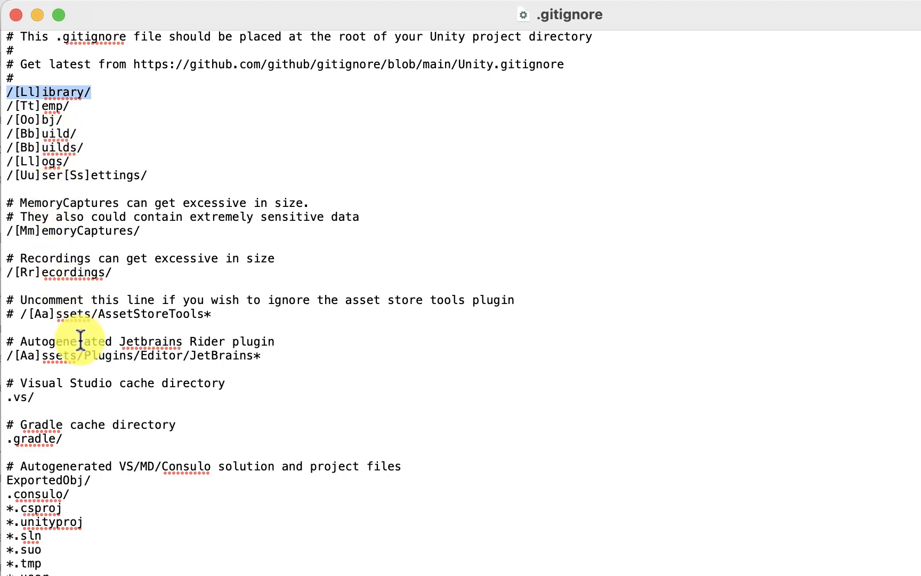
scroll(79, 339, "down", 3)
scroll(77, 454, "down", 3)
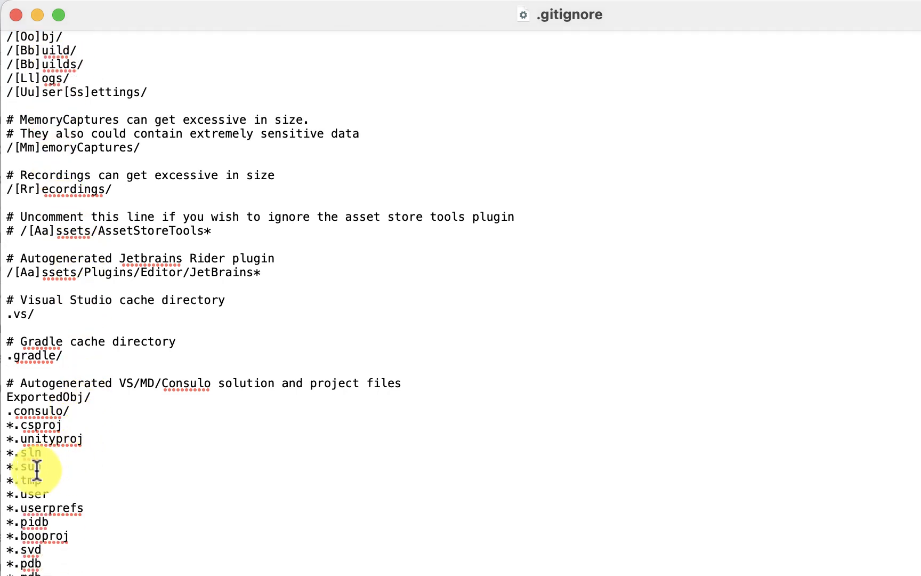
scroll(21, 432, "down", 2)
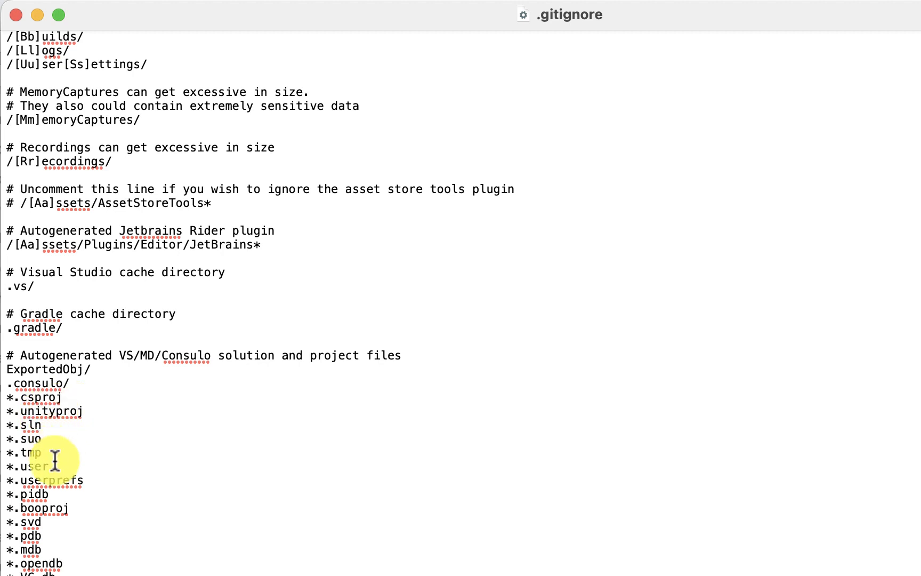
scroll(91, 537, "down", 3)
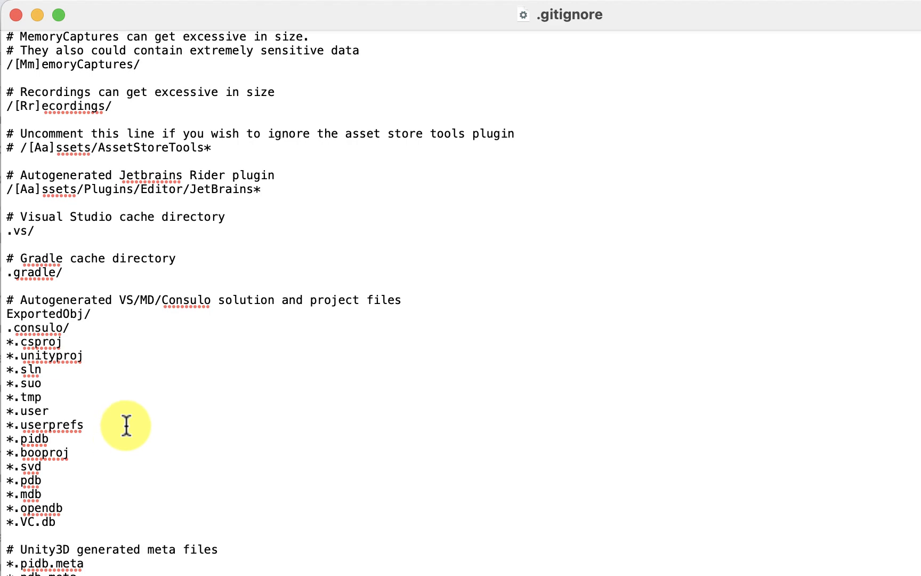
scroll(126, 425, "up", 9)
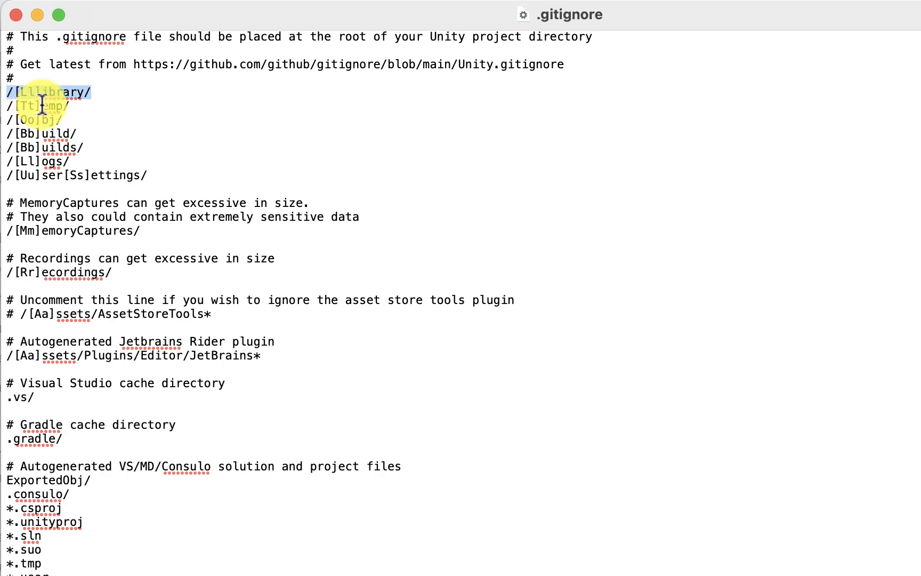
left_click(17, 16)
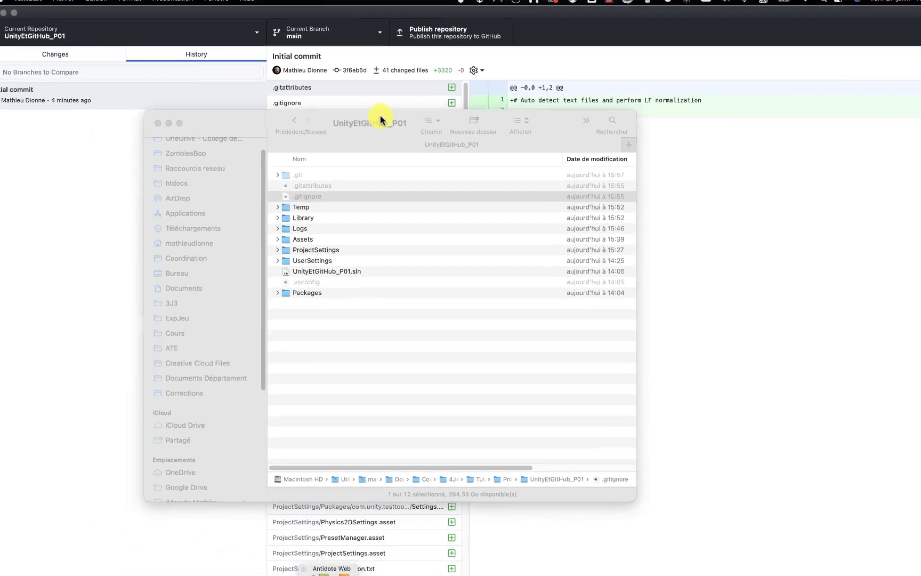
Bring GitHub Desktop to the front and check the Changes view shows no local changes.
left_click(218, 12)
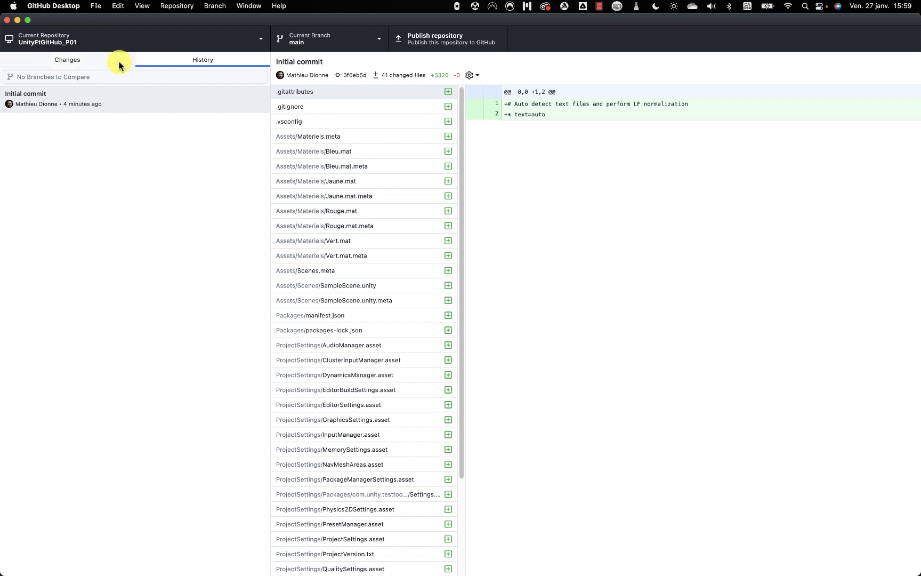
left_click(101, 60)
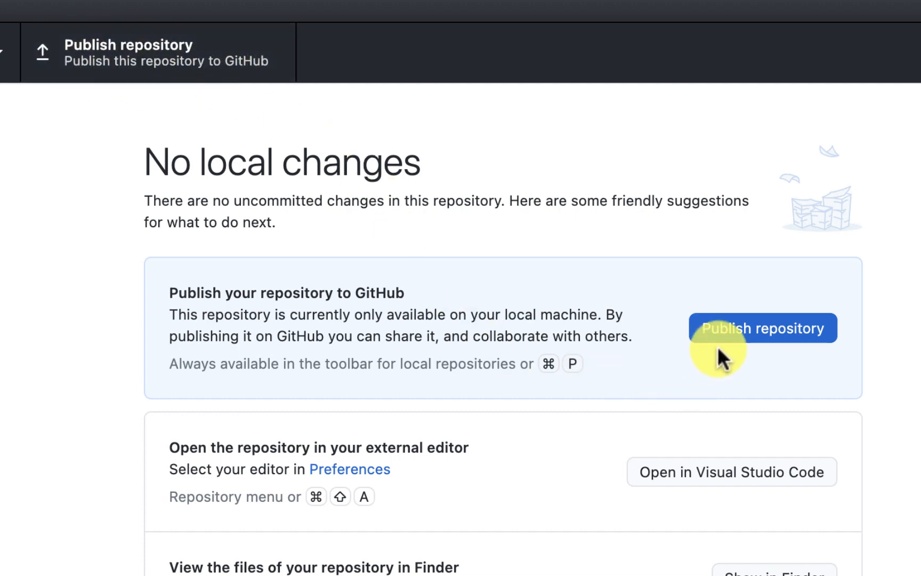
Publish UnityEtGitHub_P01 as a private repository under the 4J4CreationJeuEquipe organization.
left_click(739, 328)
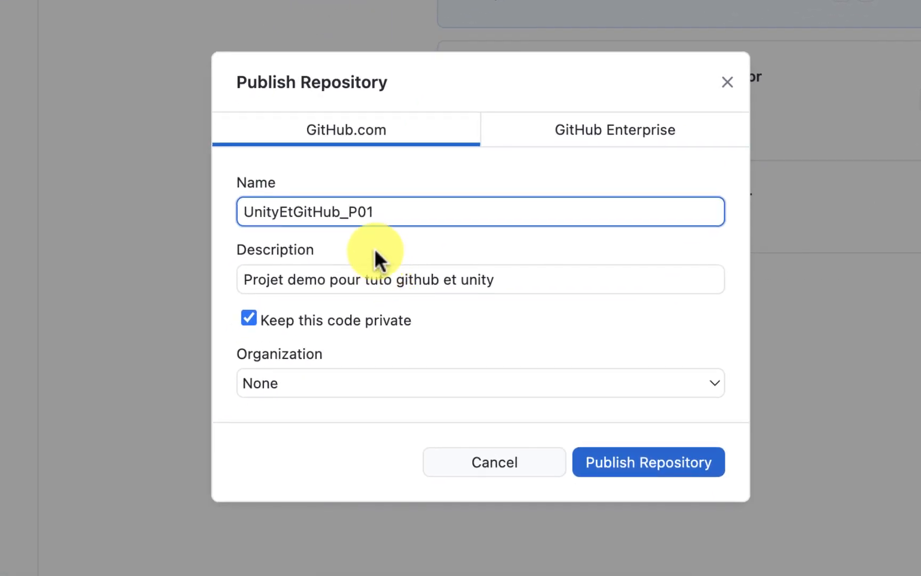
left_click_drag(397, 211, 219, 206)
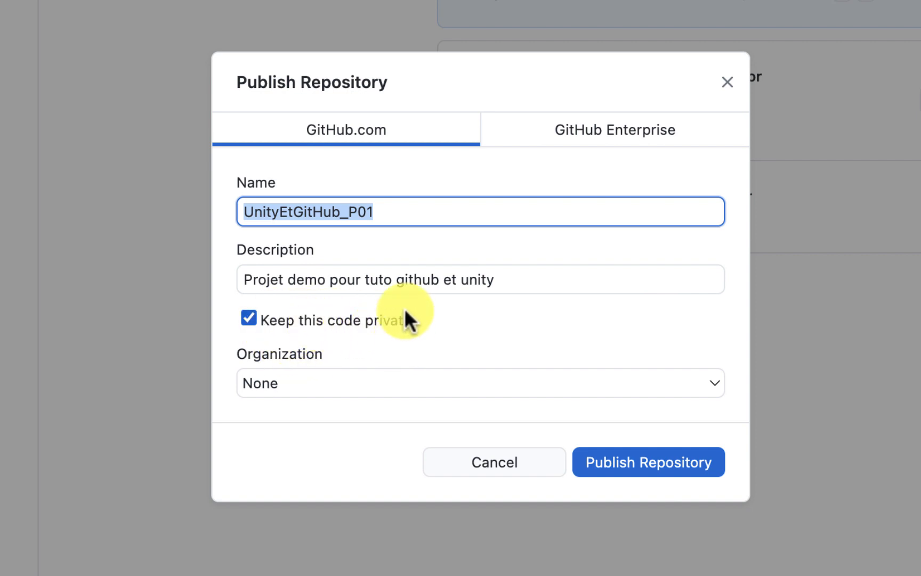
left_click(353, 376)
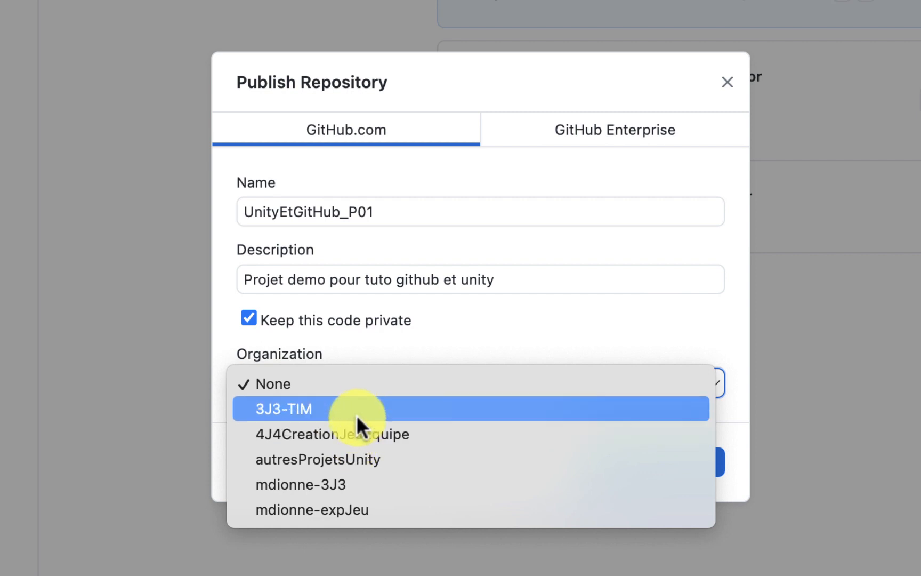
left_click(375, 436)
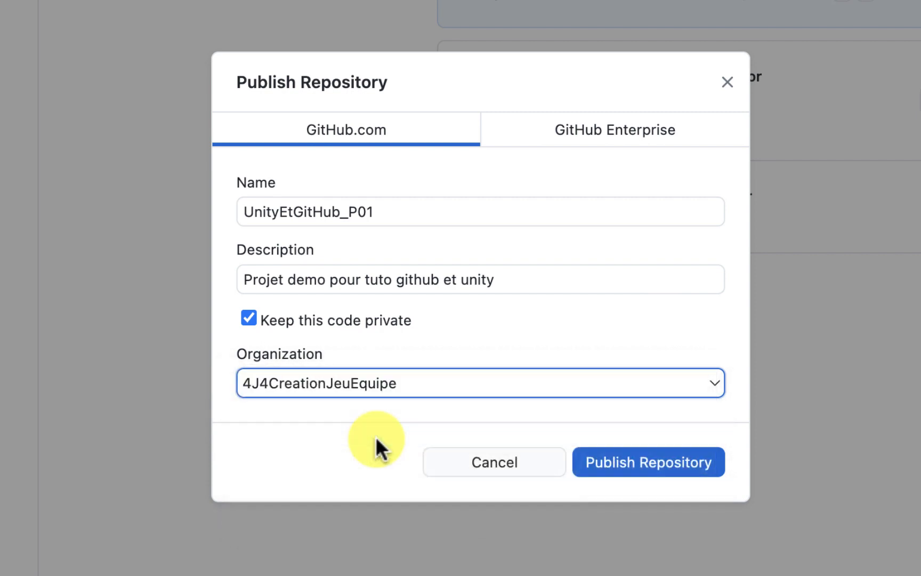
left_click(659, 463)
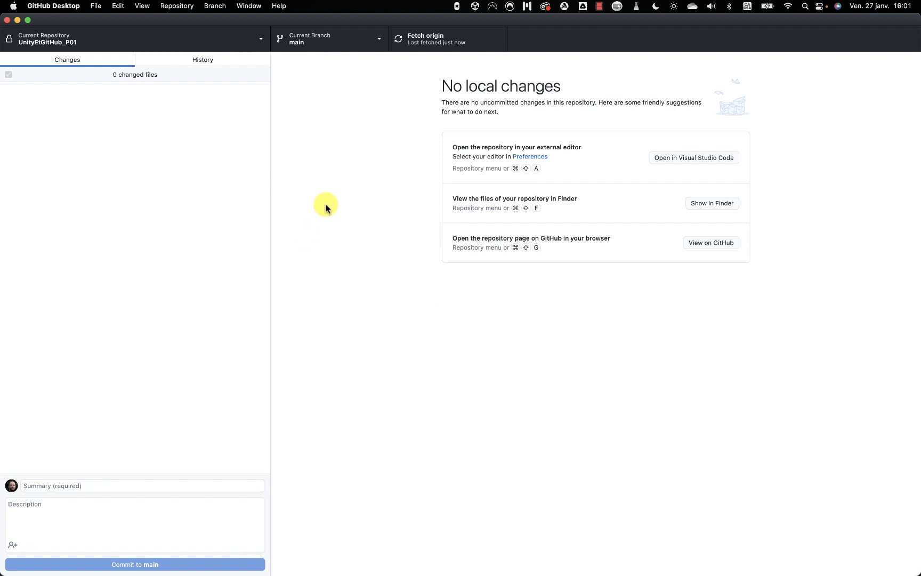
Switch to Chrome, showing the 4J4CreationJeuEquipe organization's repositories page.
key("super+Tab")
key("super+Tab")
key("super+Tab")
key("super+Tab")
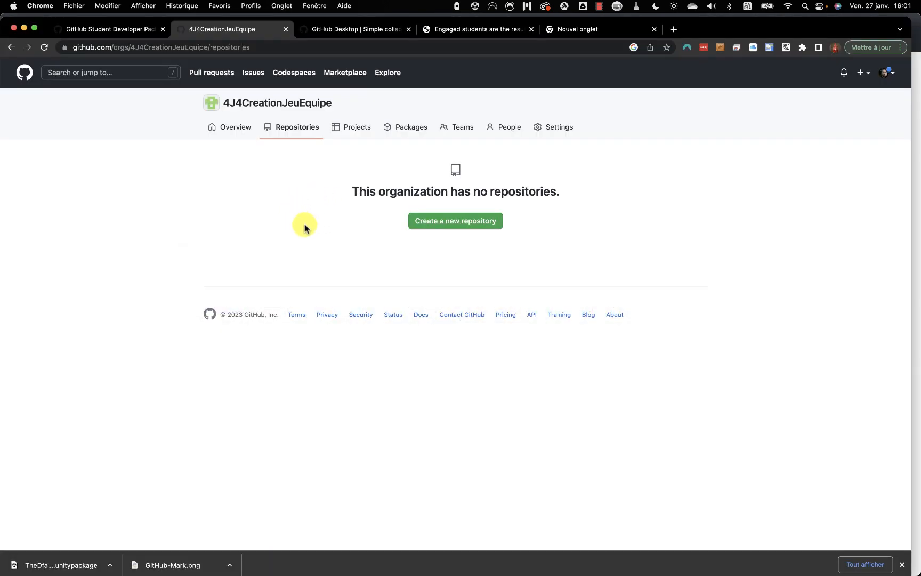
Reload the organization's repositories and open UnityEtGitHub_P01 to review its Initial commit files.
key("super+r")
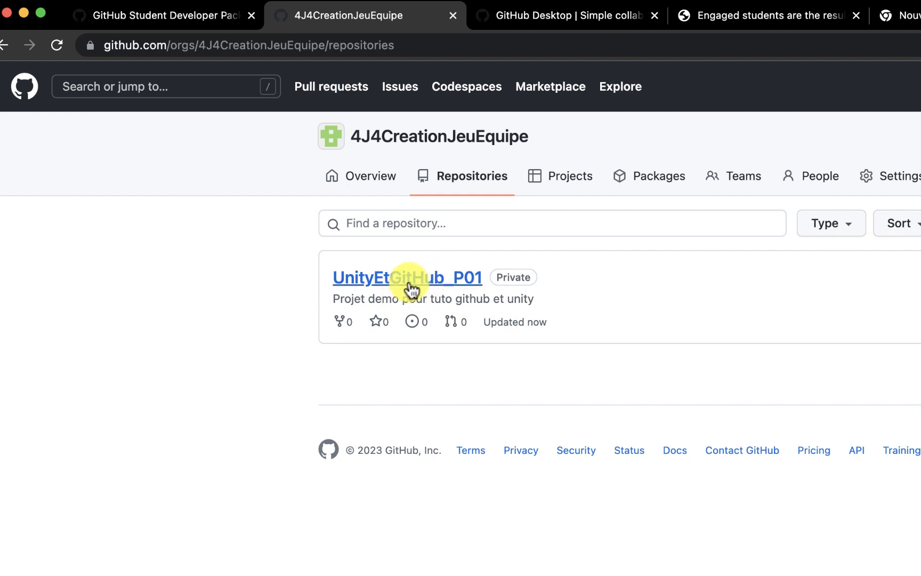
left_click(410, 288)
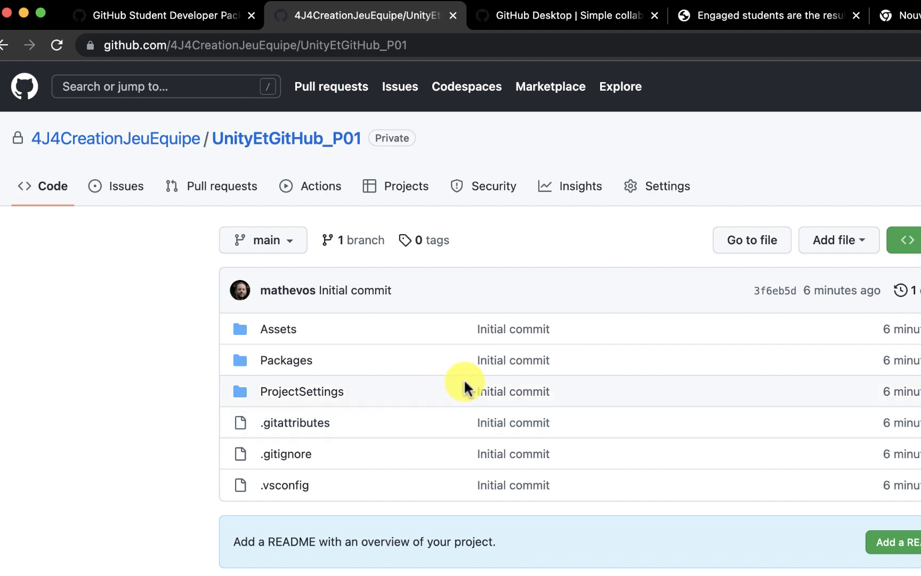
left_click_drag(465, 331, 554, 483)
left_click(561, 488)
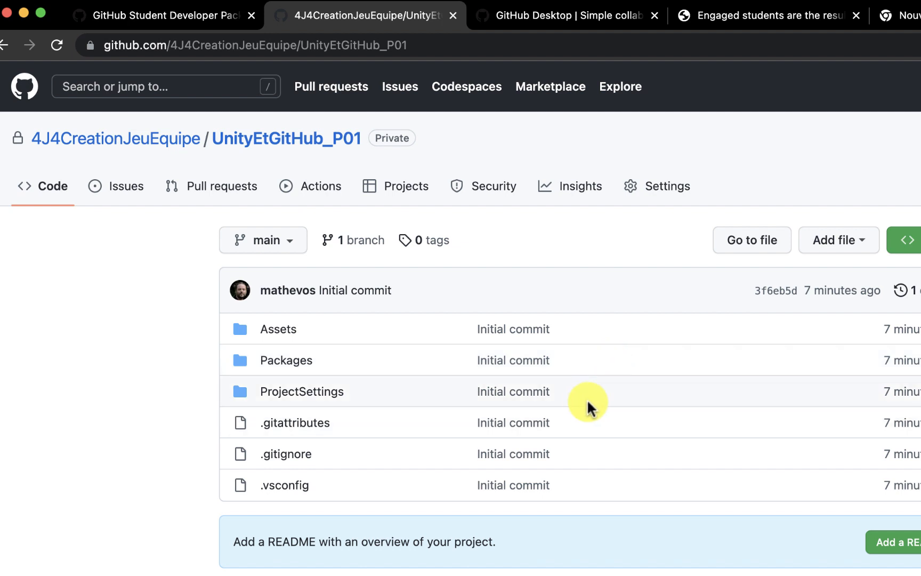
key("super+Tab")
key("super+Tab")
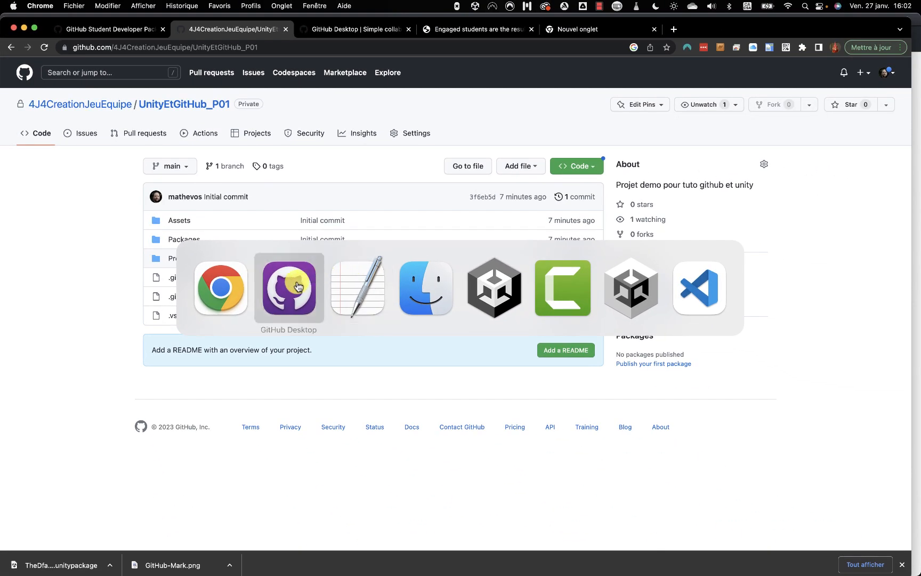
Confirm GitHub Desktop still shows no local changes, then go to the red cube scene in Unity.
left_click(298, 287)
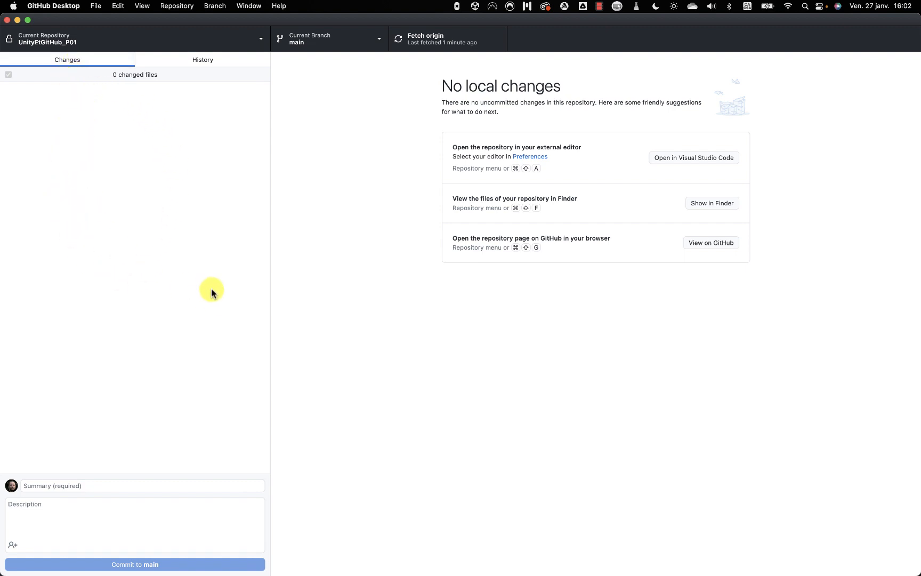
key("super+Tab")
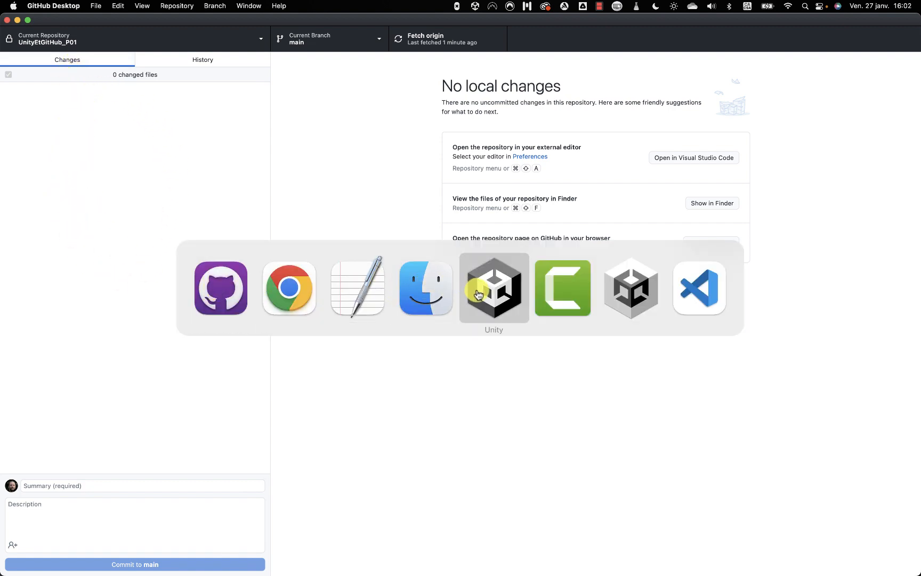
left_click(478, 295)
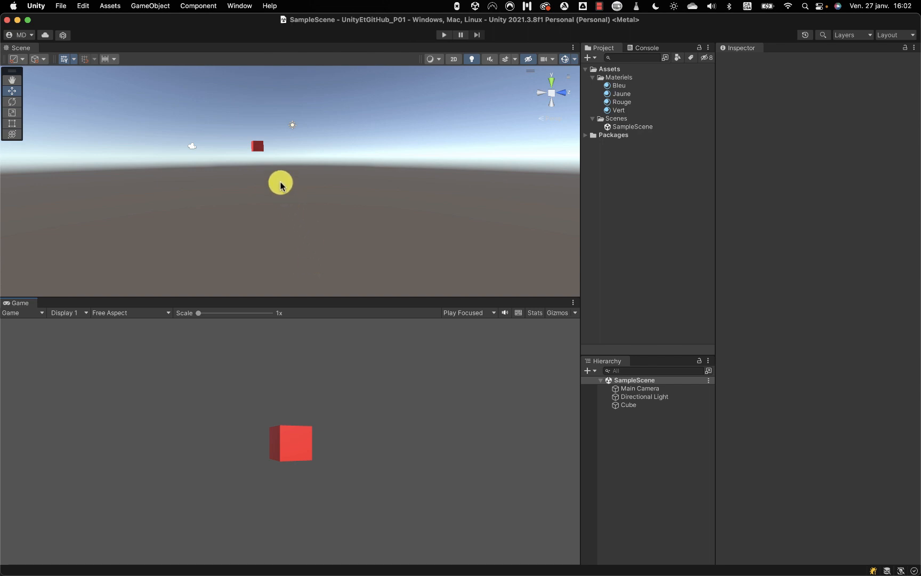
Drag the red cube with the move tool to X 2.739, Z -2.345 and save the scene.
scroll(270, 179, "up", 1)
left_click_drag(257, 170, 269, 199)
scroll(269, 199, "up", 5)
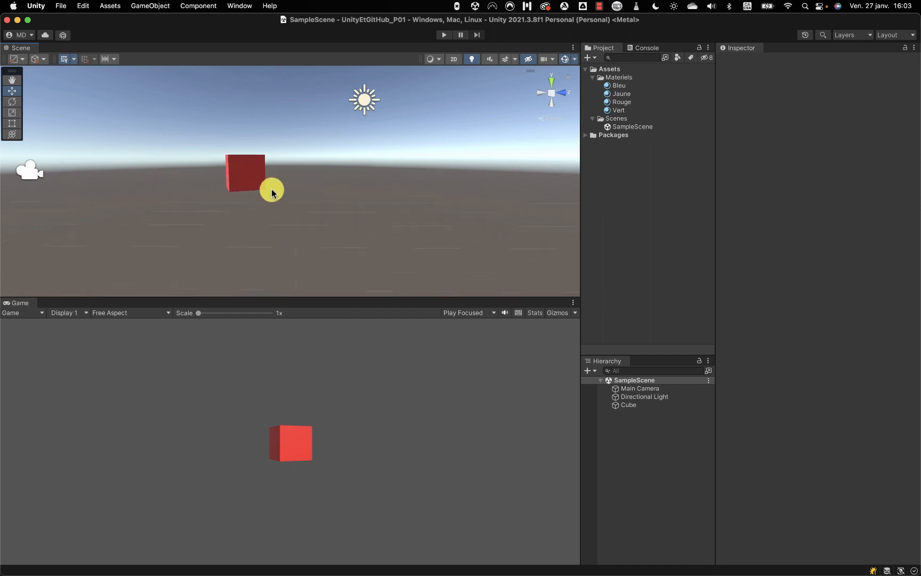
key("w")
left_click(292, 191)
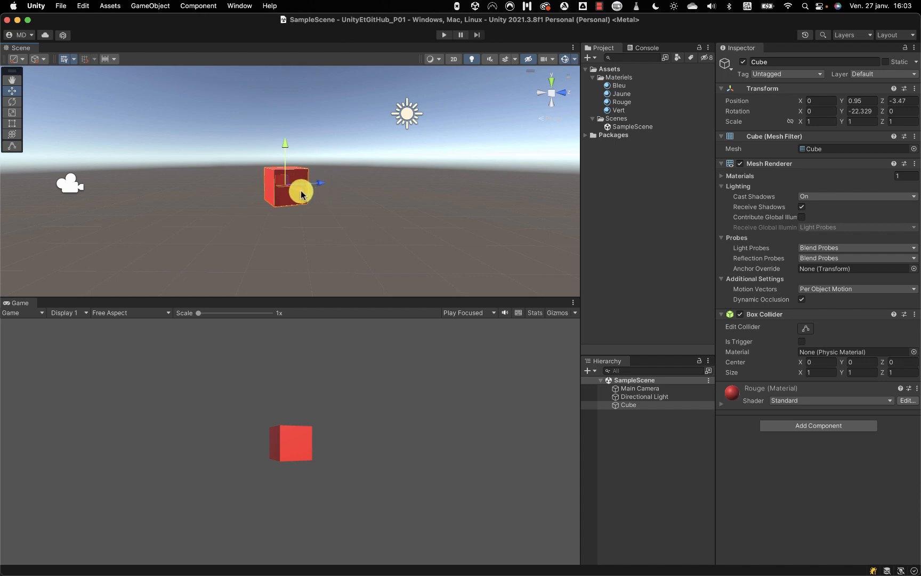
left_click_drag(298, 197, 376, 223)
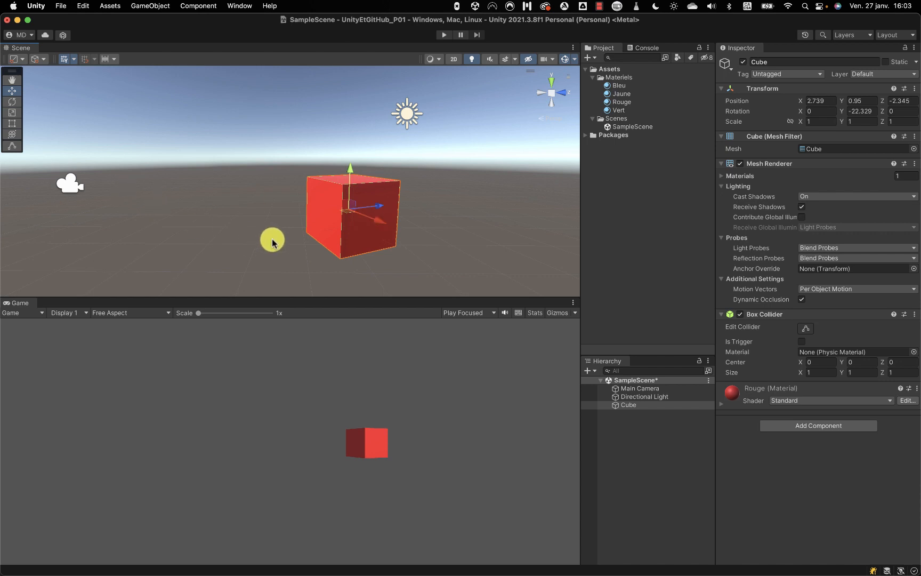
key("super+s")
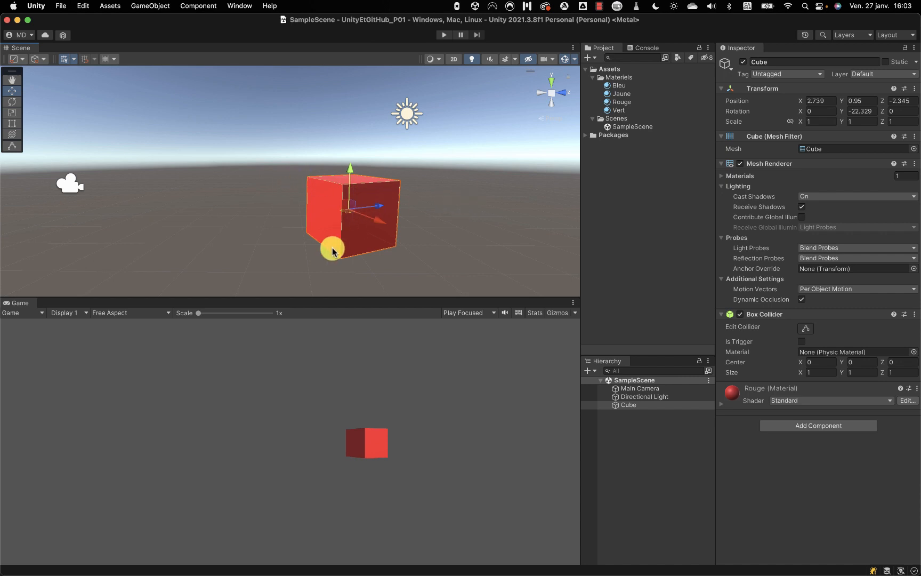
key("super+Tab")
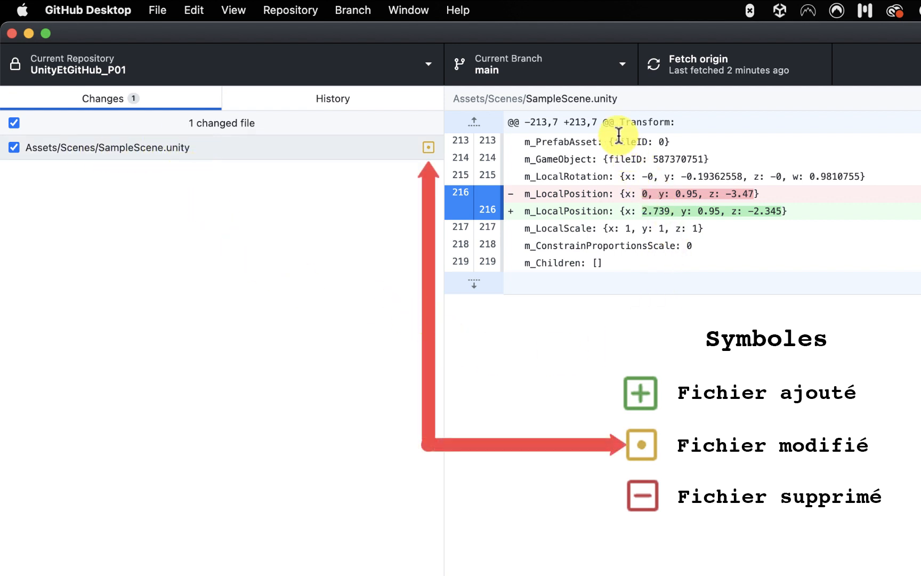
Compare the old and new m_LocalPosition lines in the SampleScene.unity diff, then return to Unity.
left_click_drag(526, 142, 670, 268)
left_click(664, 266)
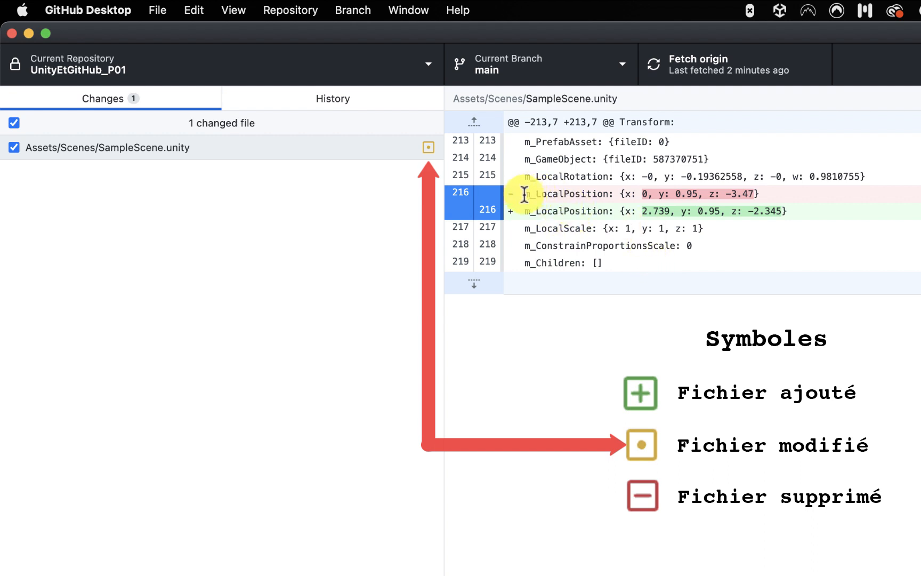
left_click_drag(525, 195, 775, 198)
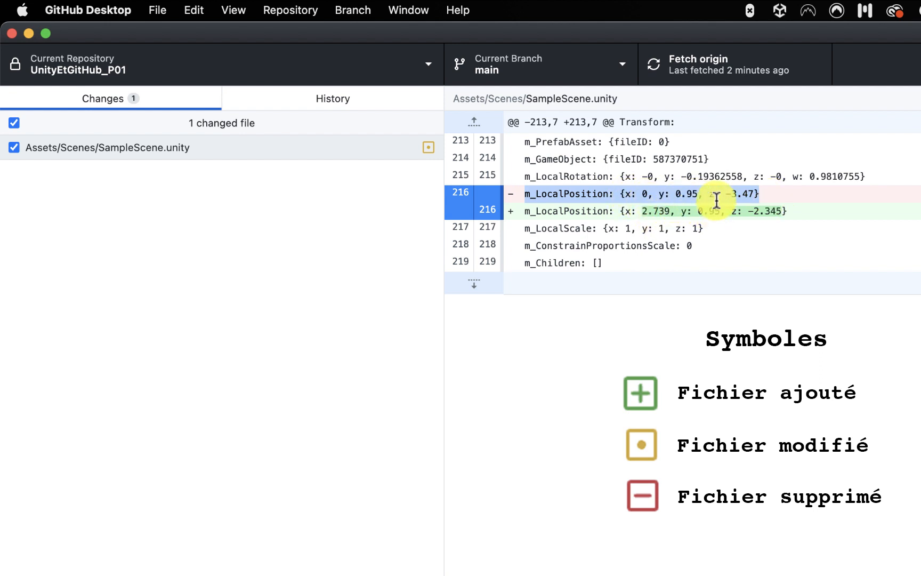
left_click(730, 231)
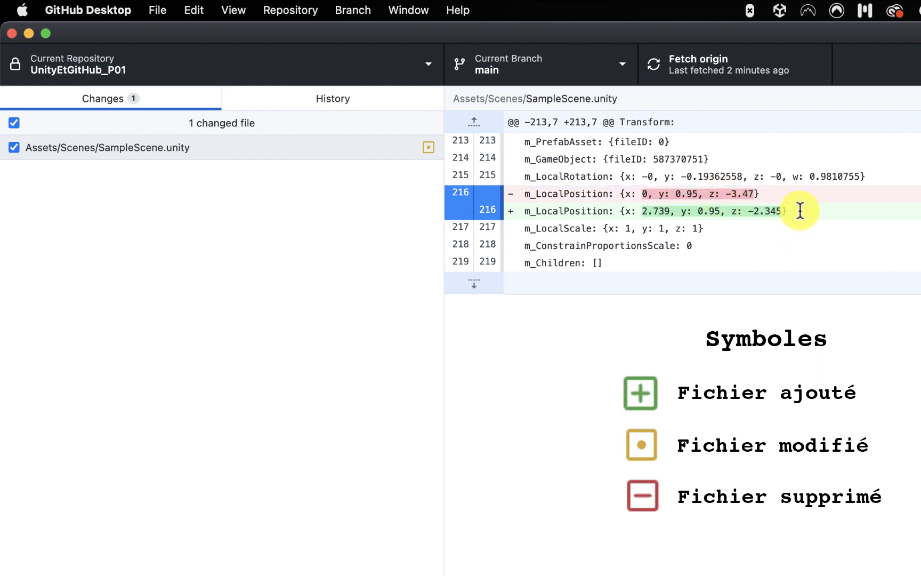
left_click_drag(798, 210, 522, 209)
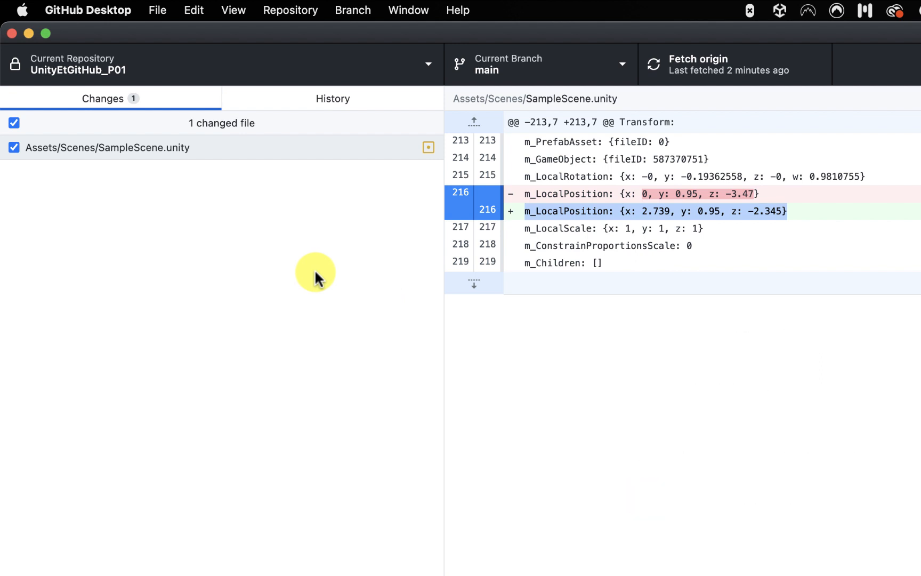
key("super+Tab")
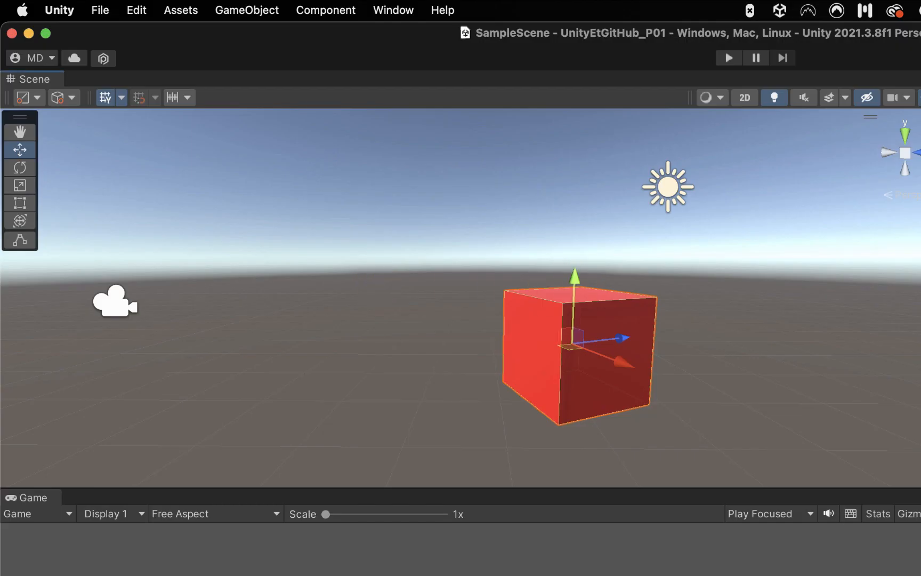
Rename the SampleScene asset to Demo_P01 in the Project panel.
left_click(633, 127)
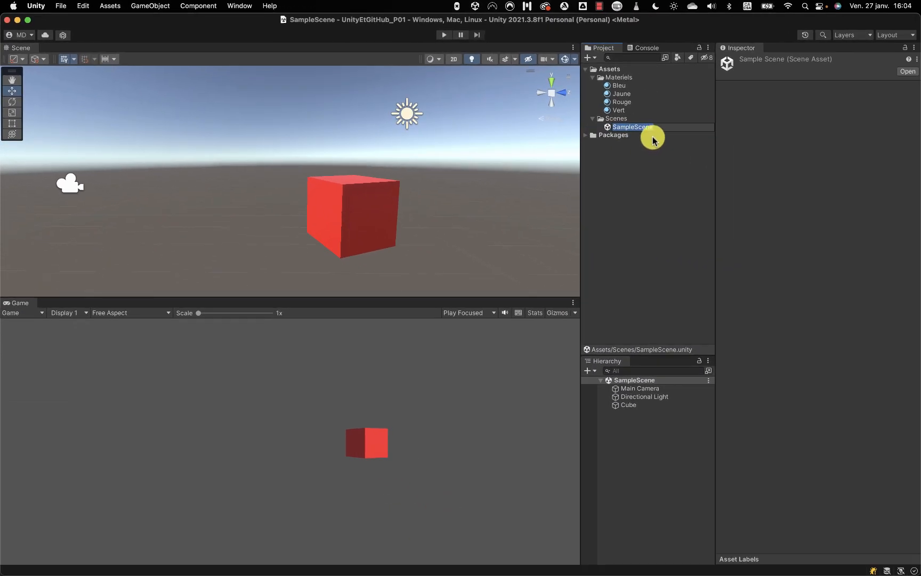
type("Dem")
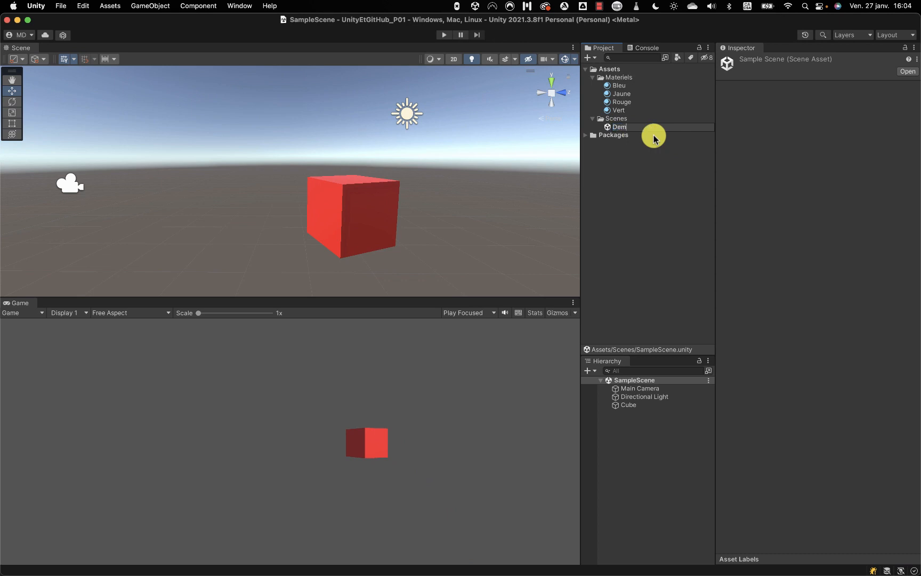
type("o_P01")
key("Return")
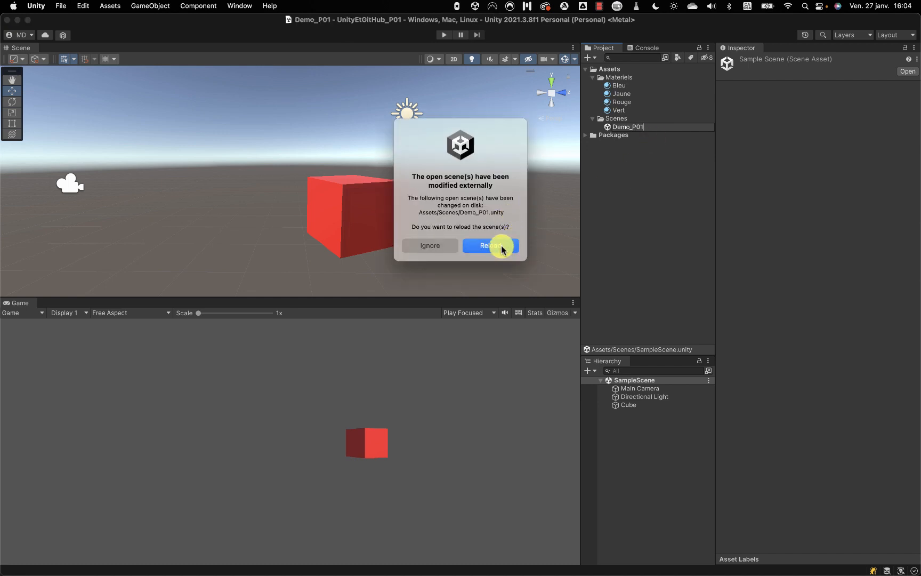
Reload the renamed scene and apply the Bleu material to the cube.
left_click(512, 244)
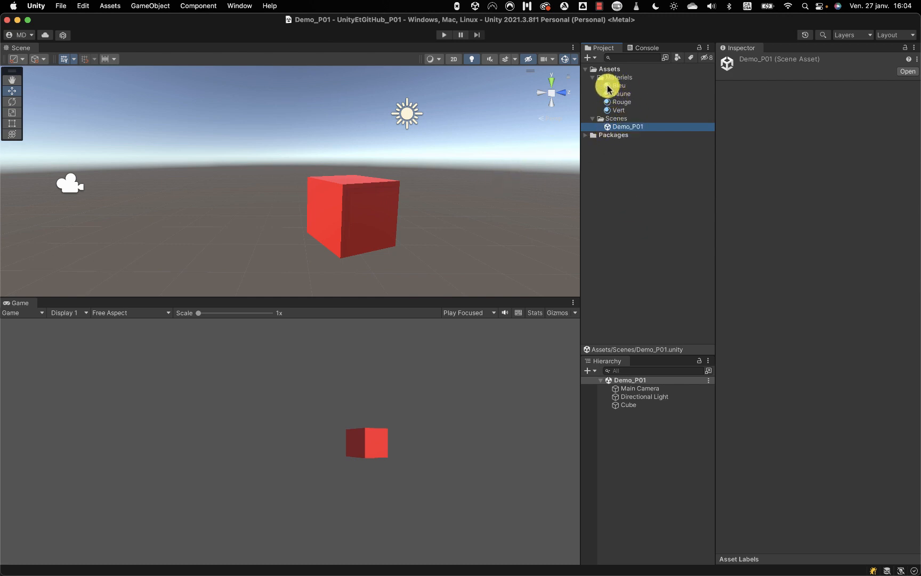
left_click_drag(609, 88, 364, 212)
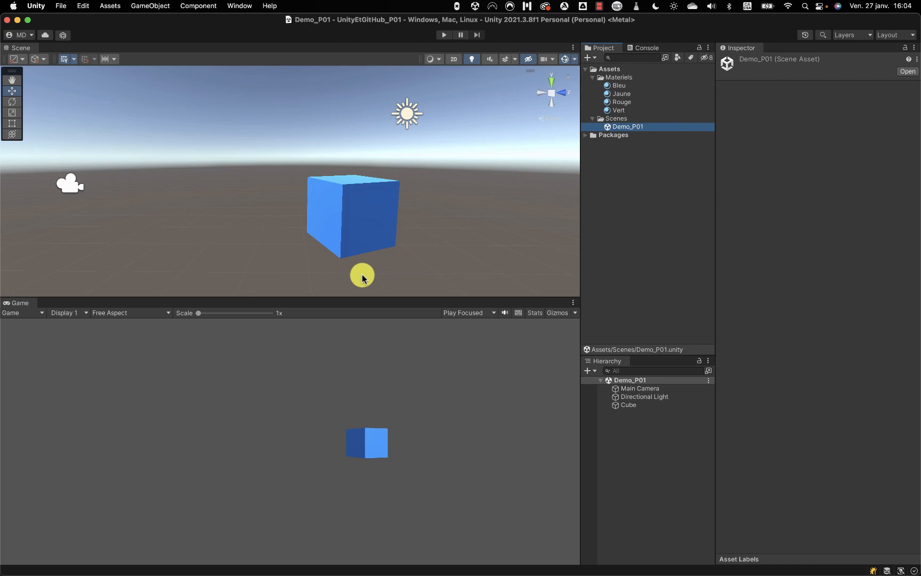
key("super+Tab")
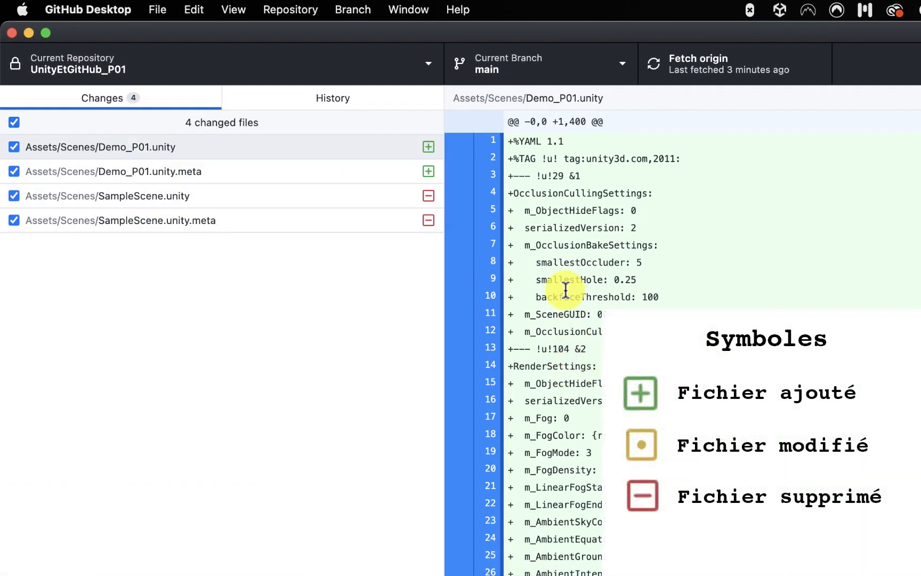
Inspect the diffs for Demo_P01.unity.meta, deleted SampleScene.unity and SampleScene.unity.meta, then return to Unity.
scroll(592, 323, "down", 3)
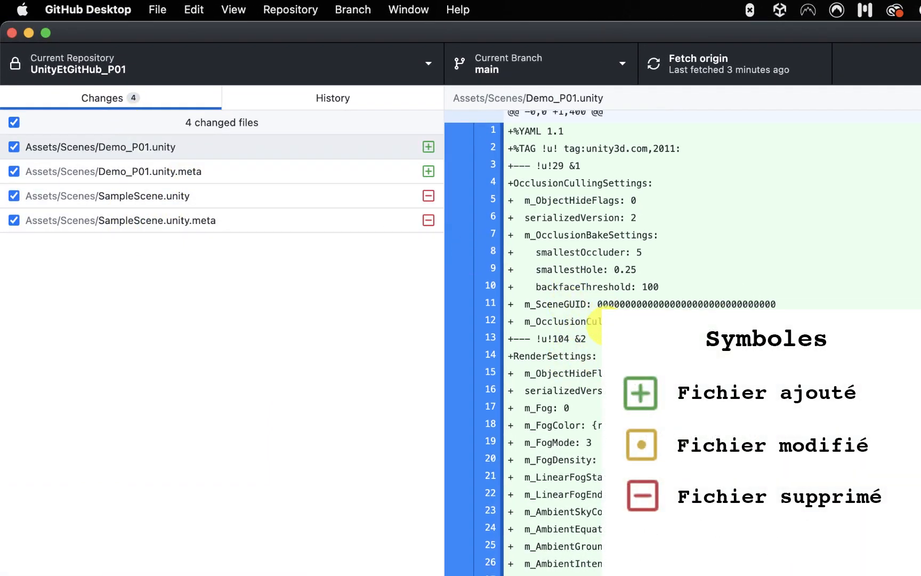
left_click(142, 169)
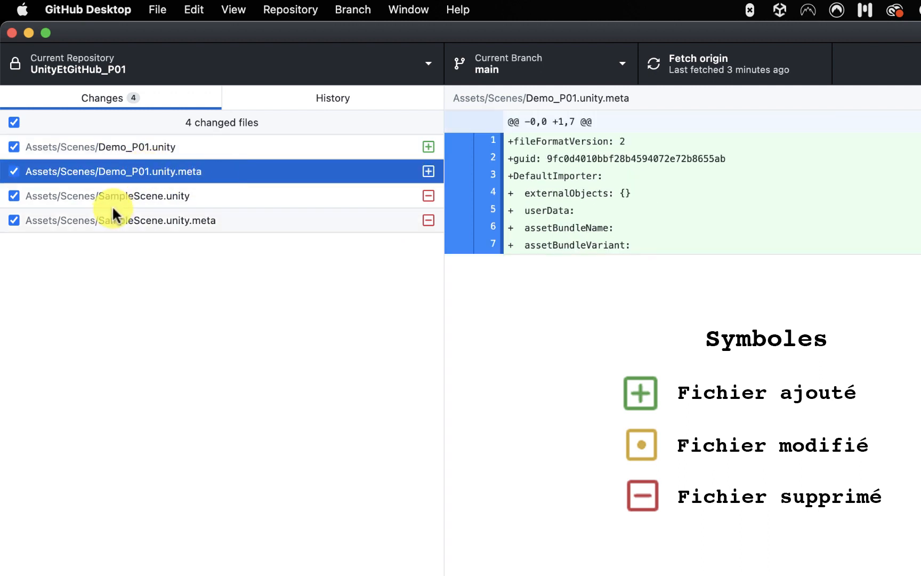
left_click(130, 196)
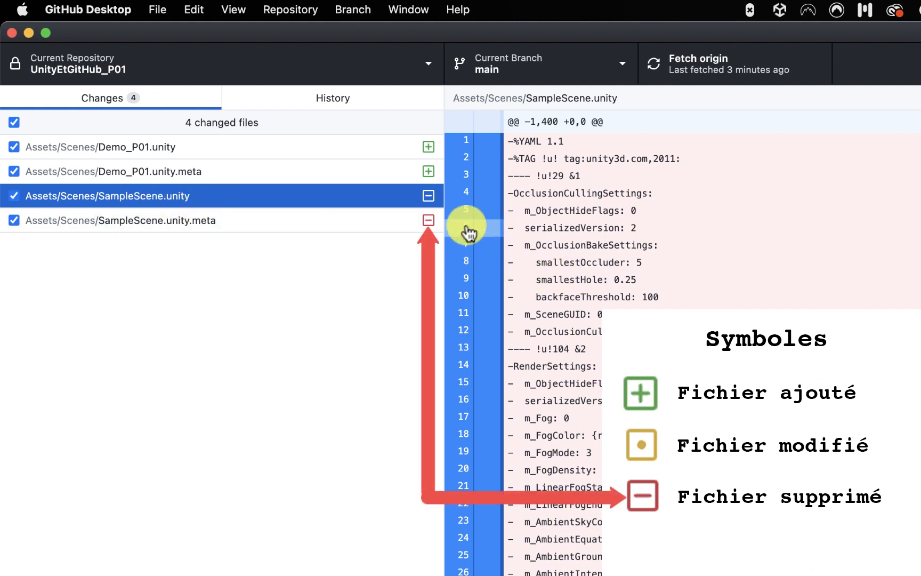
left_click(363, 170)
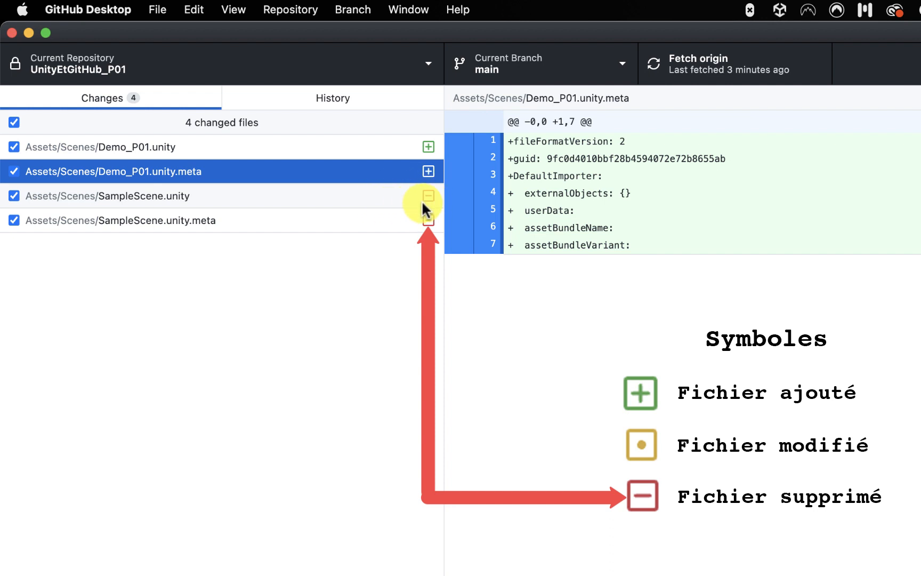
left_click(392, 196)
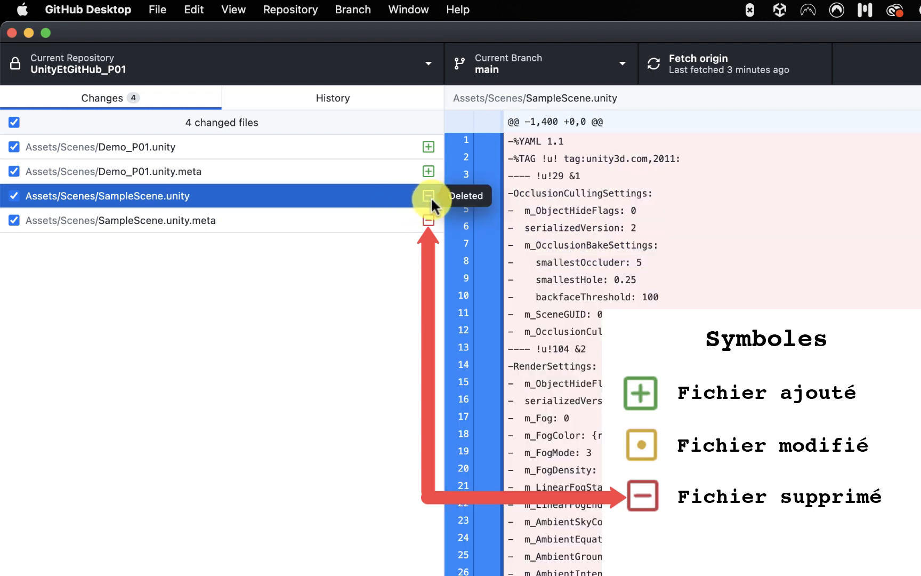
left_click(278, 226)
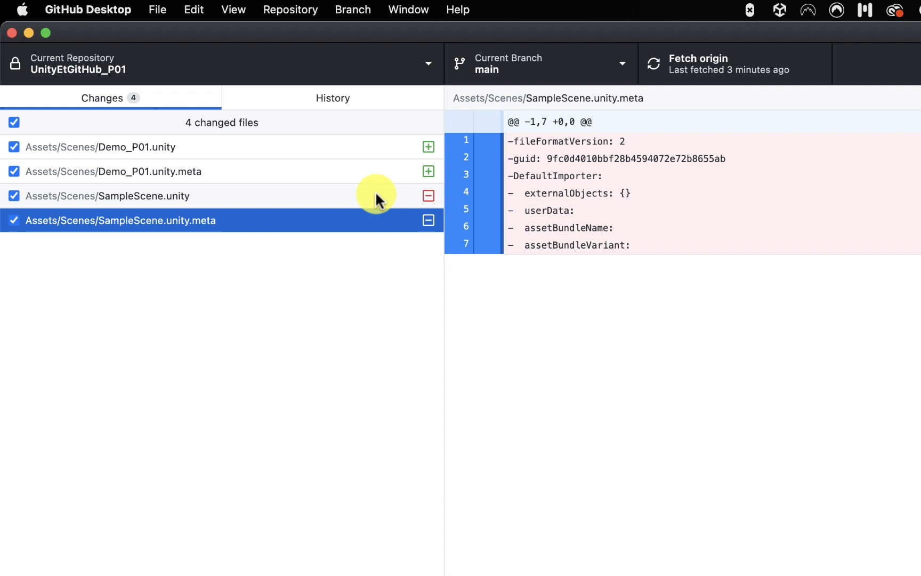
key("super+Tab")
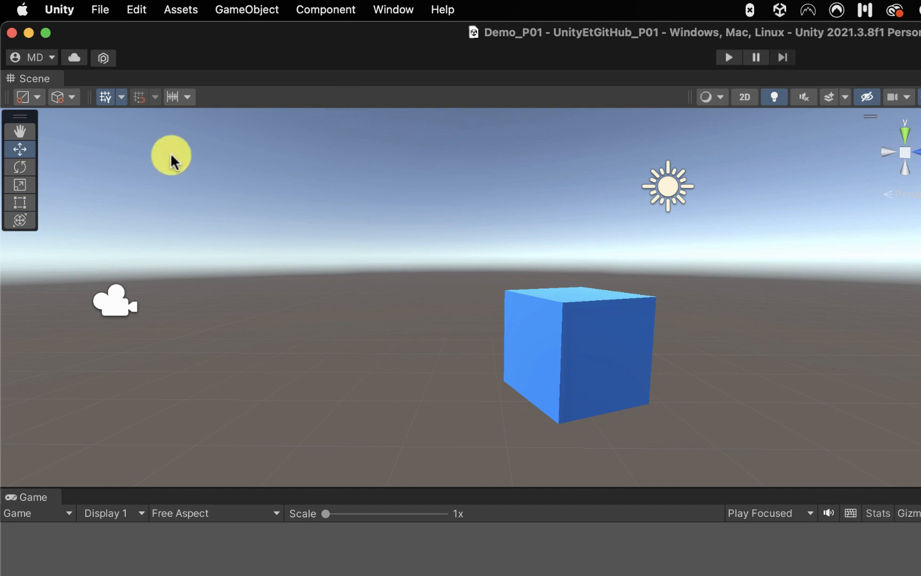
Set Unity's Version Control mode to visible meta files in Project Settings, then go to GitHub Desktop.
left_click(134, 10)
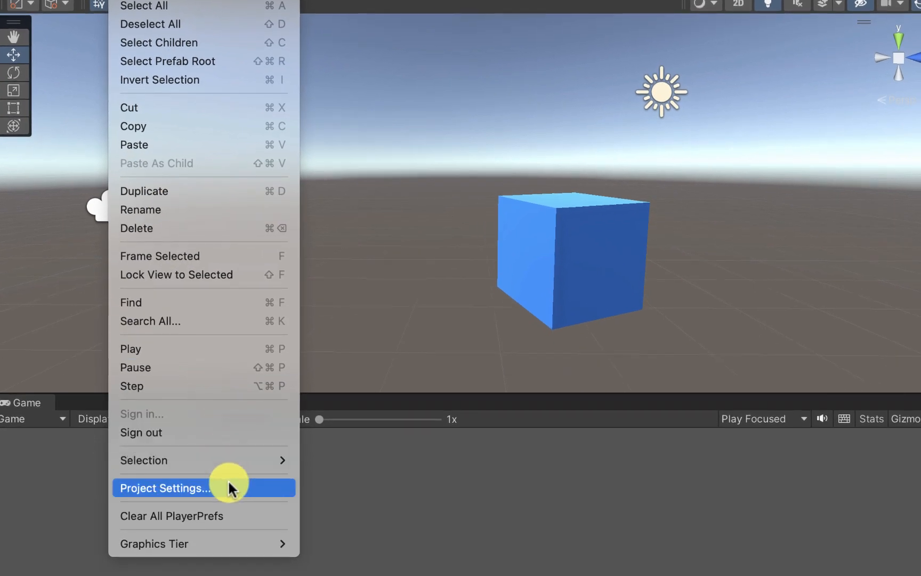
left_click(240, 482)
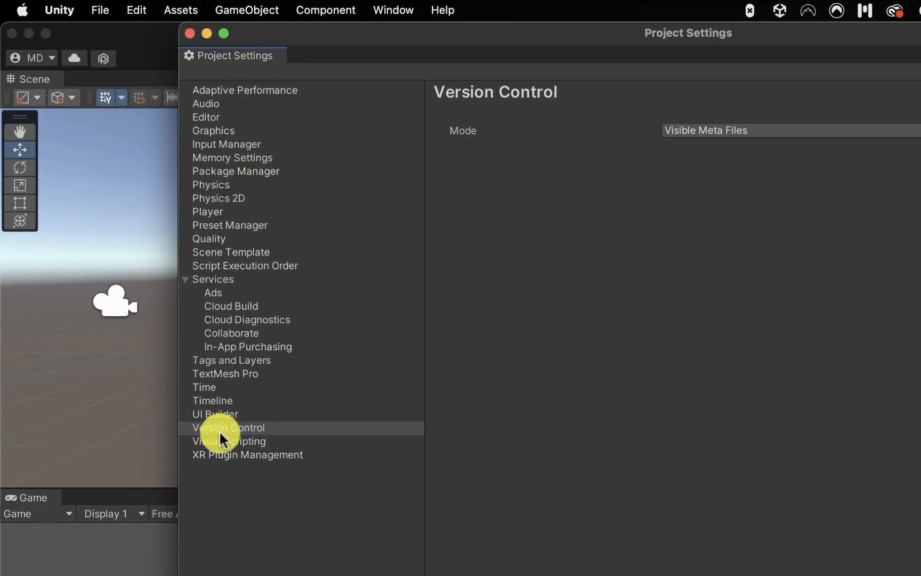
left_click(246, 431)
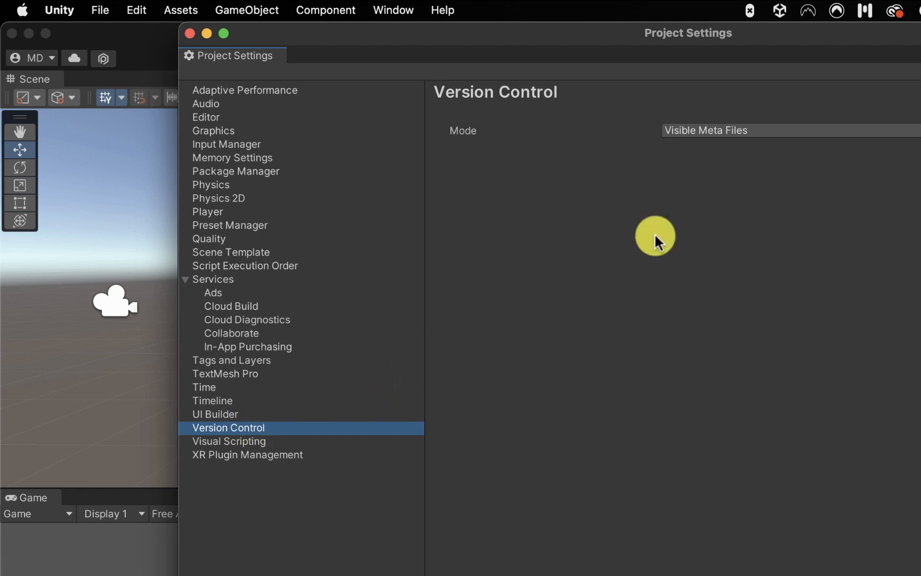
left_click(746, 131)
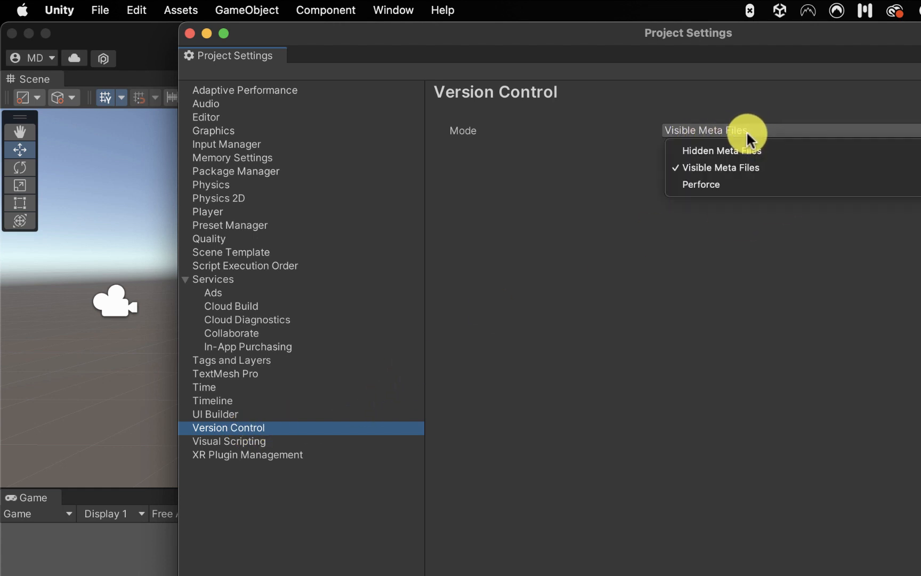
left_click(735, 168)
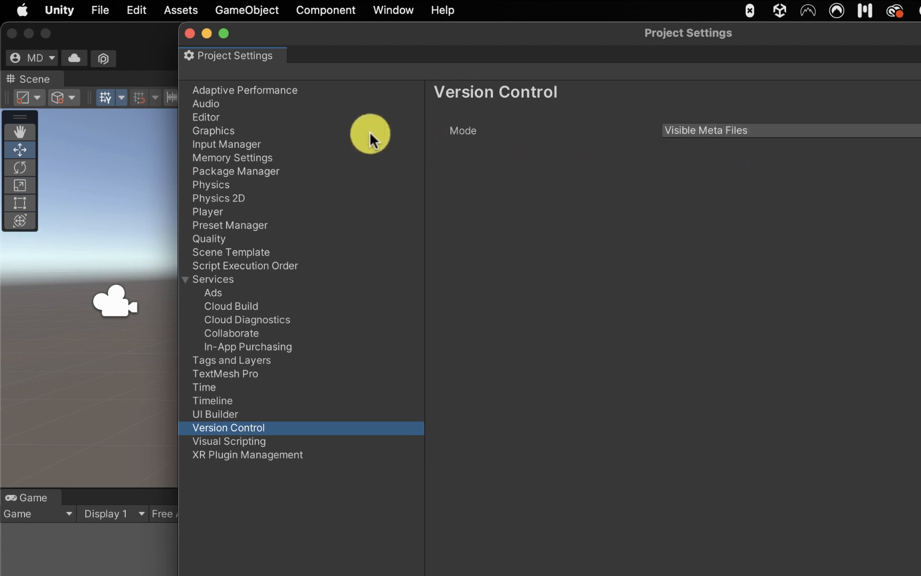
left_click(190, 34)
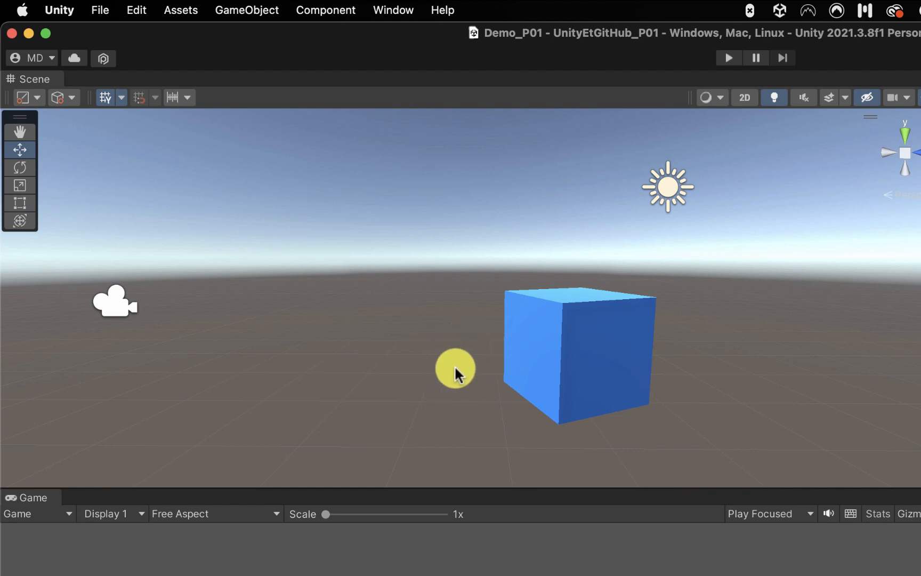
key("super+Tab")
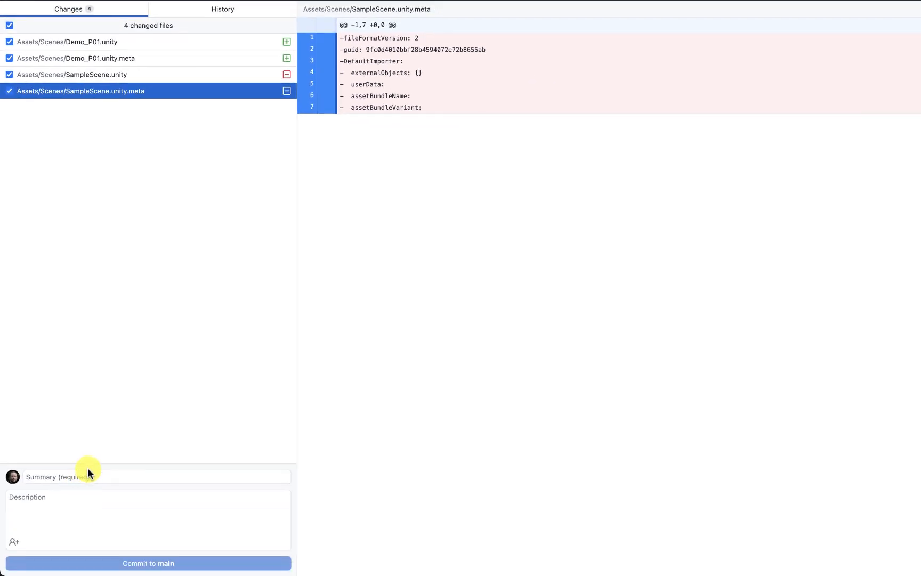
Commit the four scene file changes to main titled 'Changement de couleur cube pour bleu'.
left_click(87, 477)
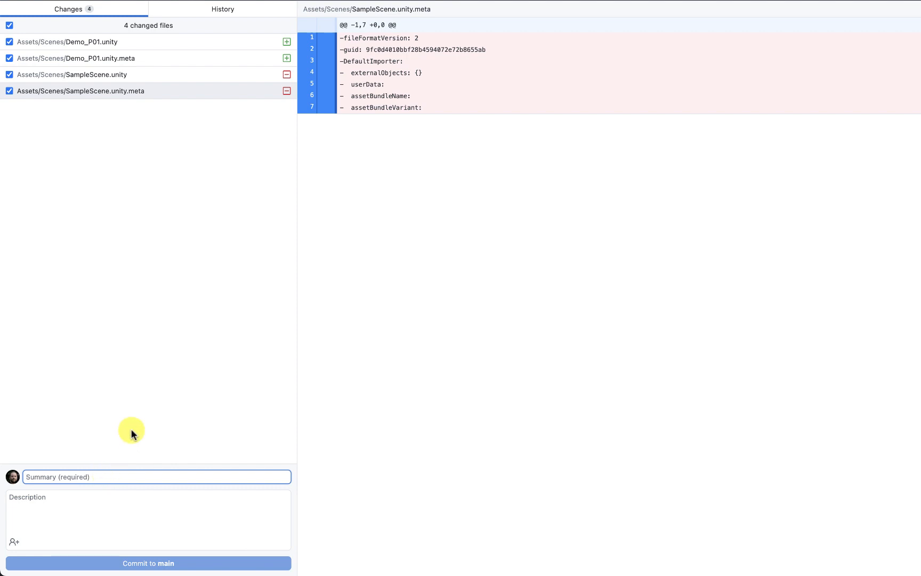
type("Changem")
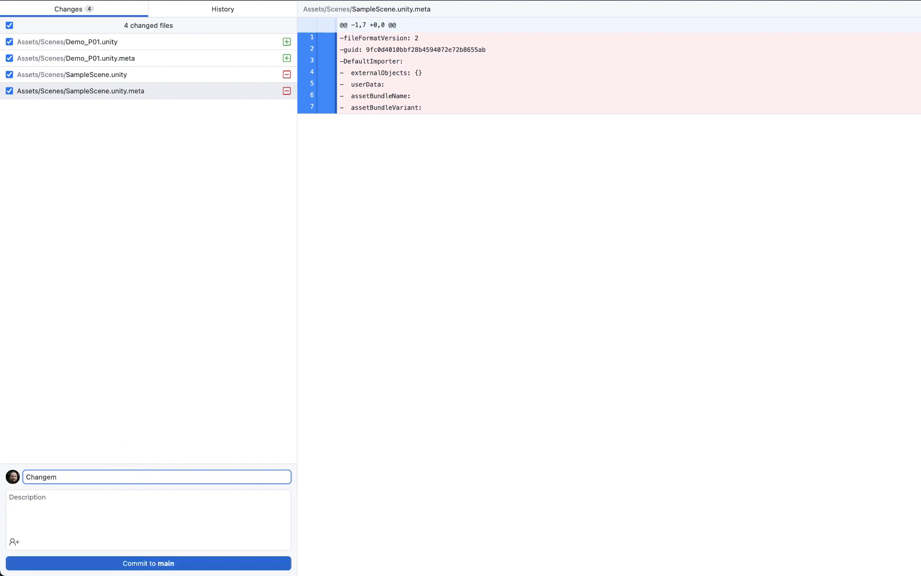
type("ent de couleur cube pour bleu")
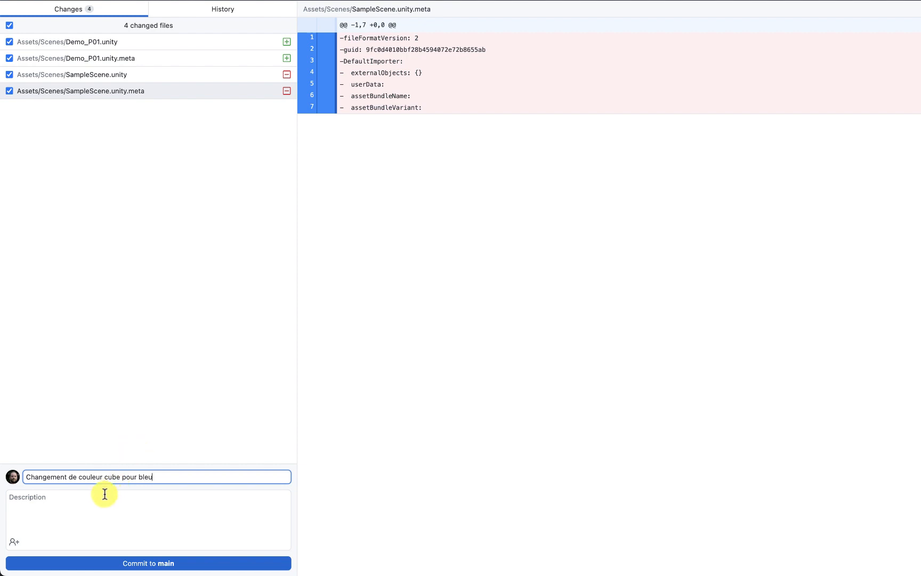
left_click(78, 505)
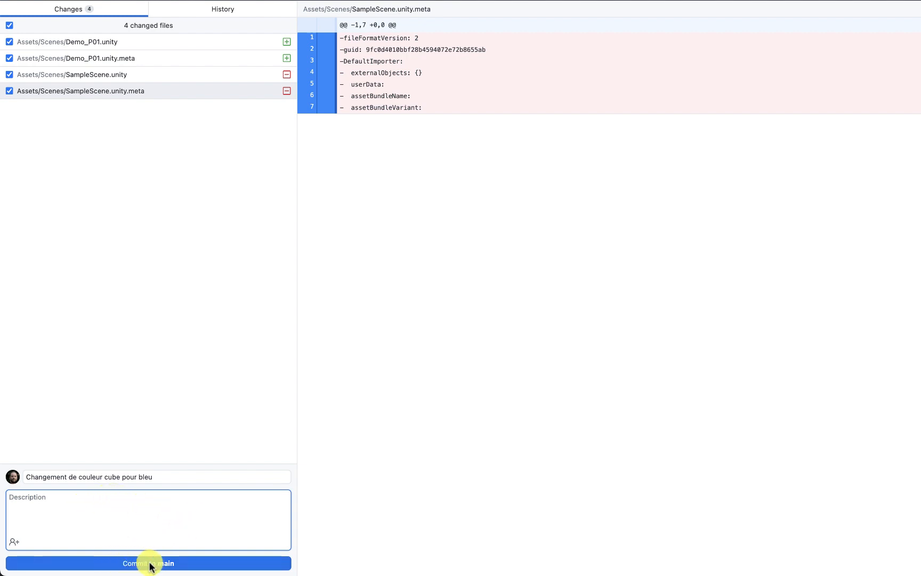
left_click(182, 566)
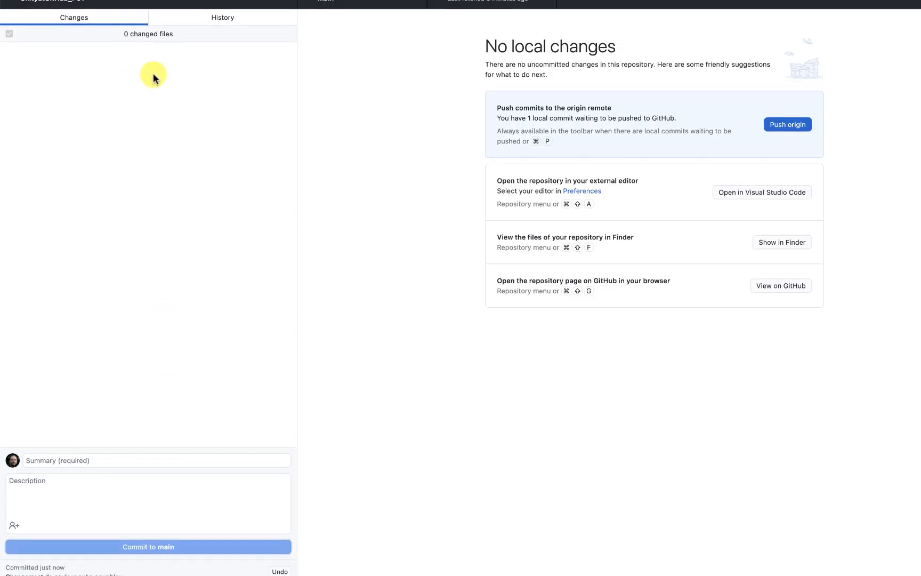
left_click(230, 17)
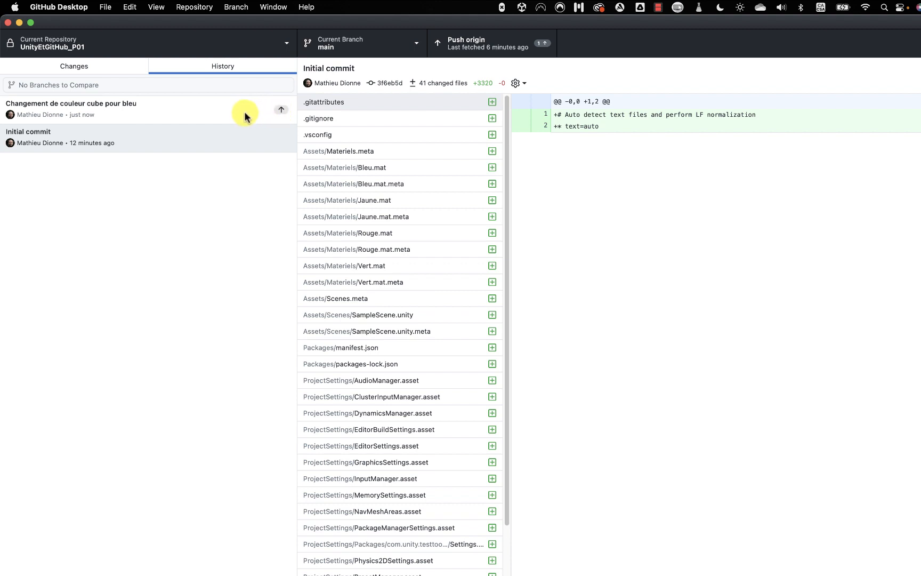
left_click(128, 69)
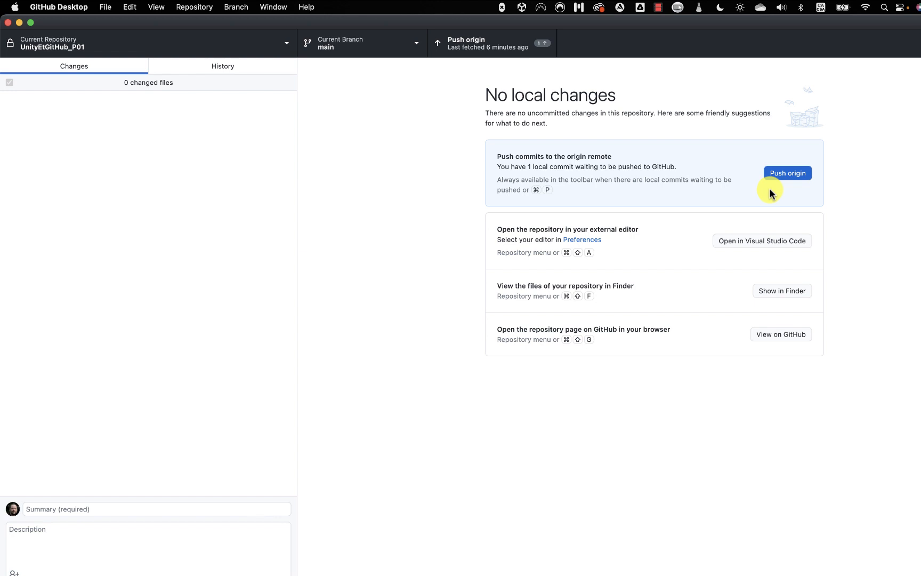
Push the 'Changement de couleur cube pour bleu' commit to origin.
key("Tab")
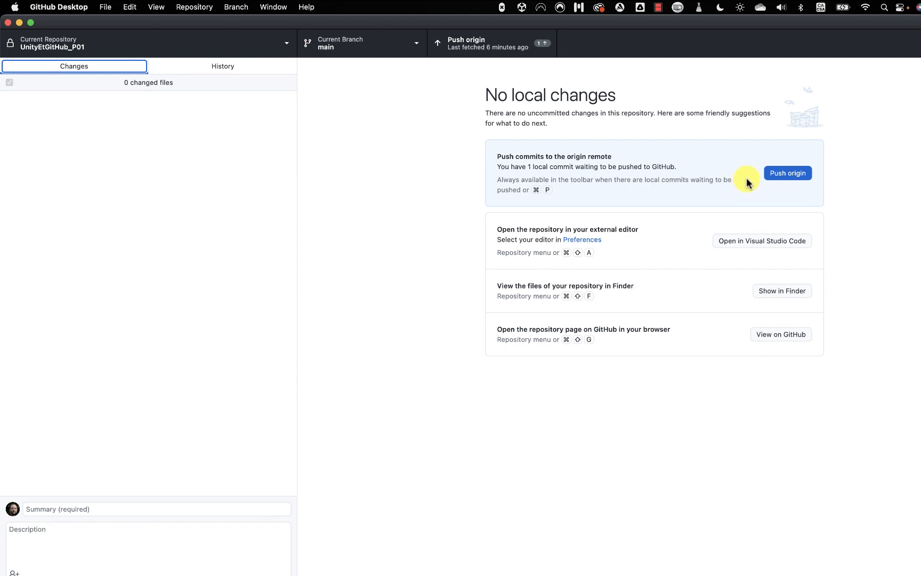
left_click(785, 172)
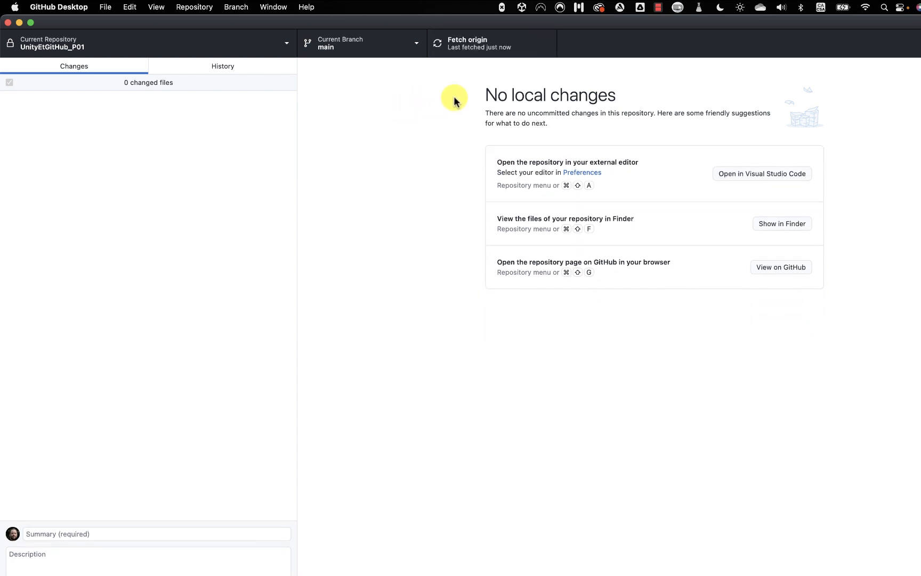
Reload the GitHub repository page in Chrome to show 2 commits.
key("super+Tab")
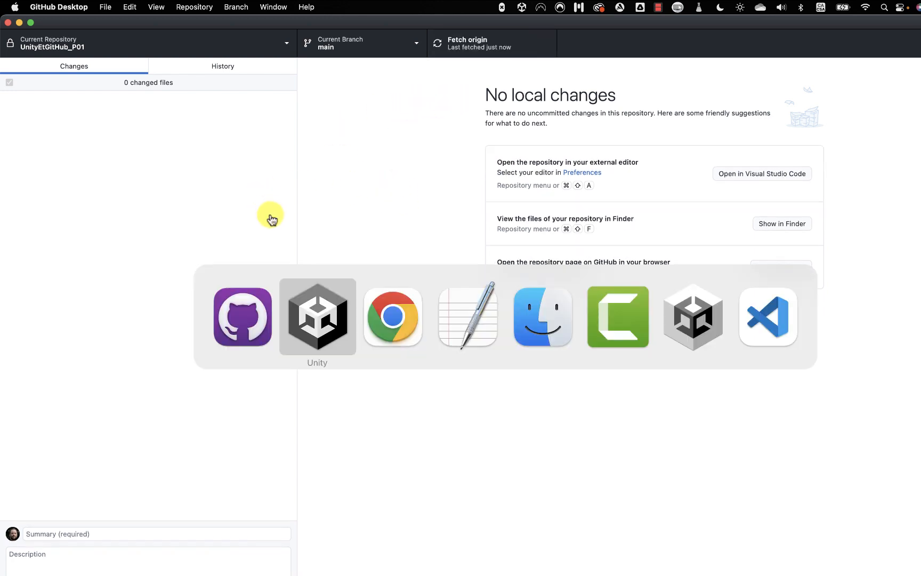
left_click(375, 307)
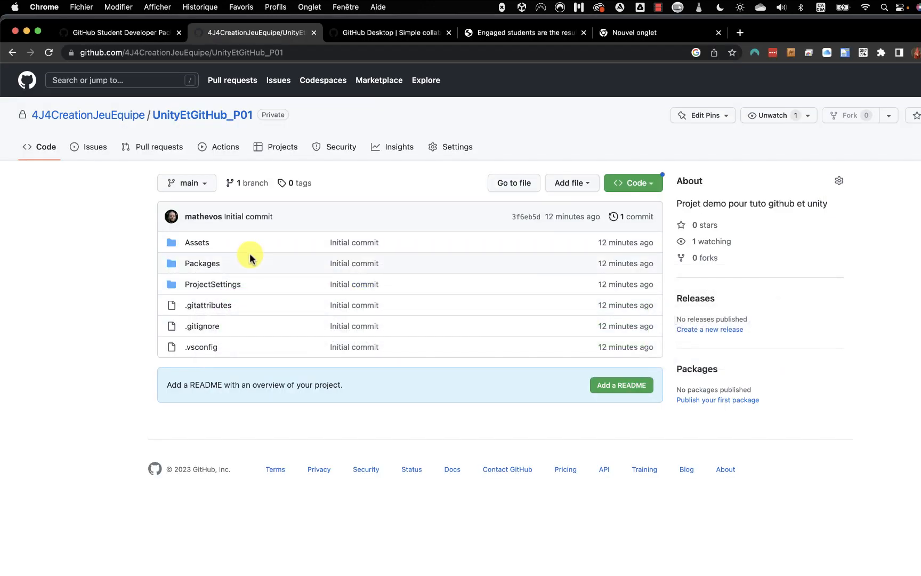
key("super+r")
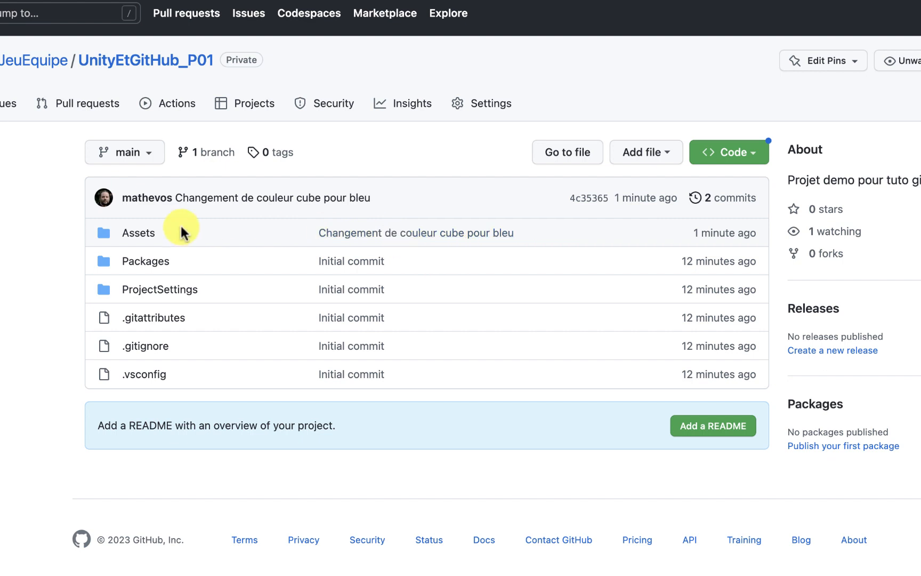
Browse into Assets/Scenes to see the updated Demo_P01 files, then return to the repository root.
left_click(139, 236)
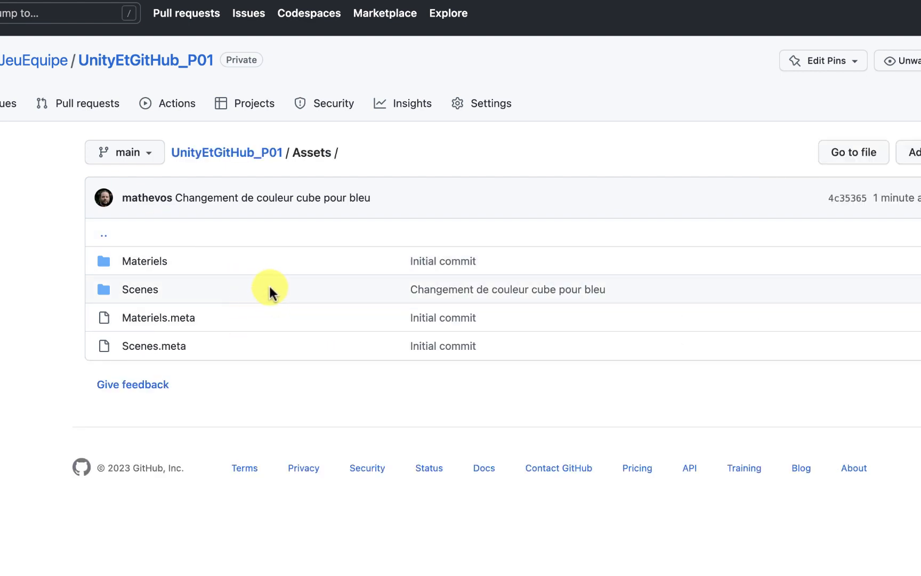
left_click(150, 292)
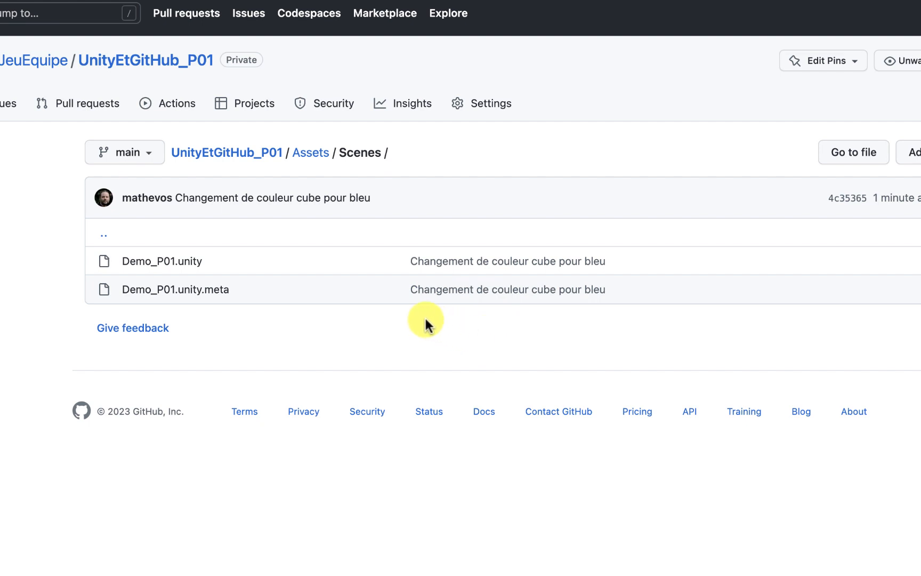
key("super+bracketleft")
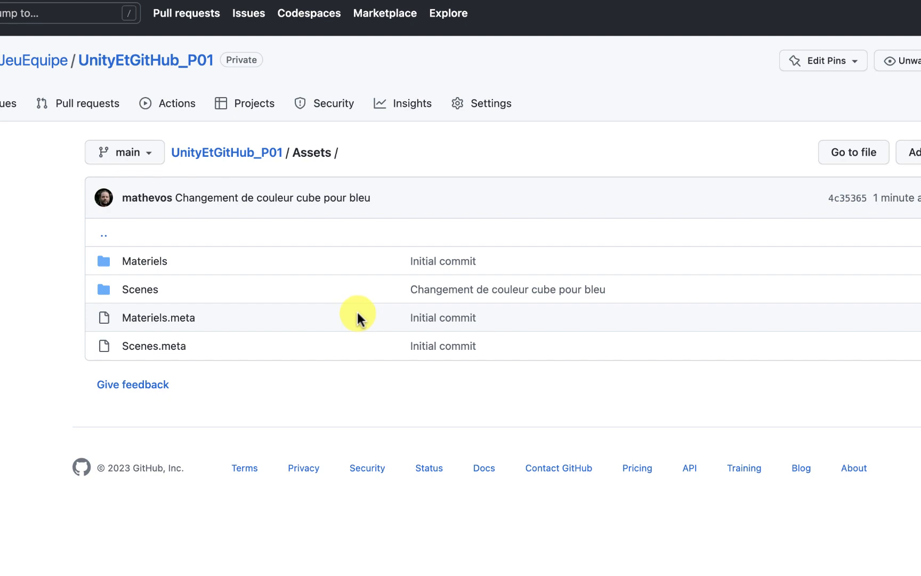
key("super+bracketleft")
key("super+Tab")
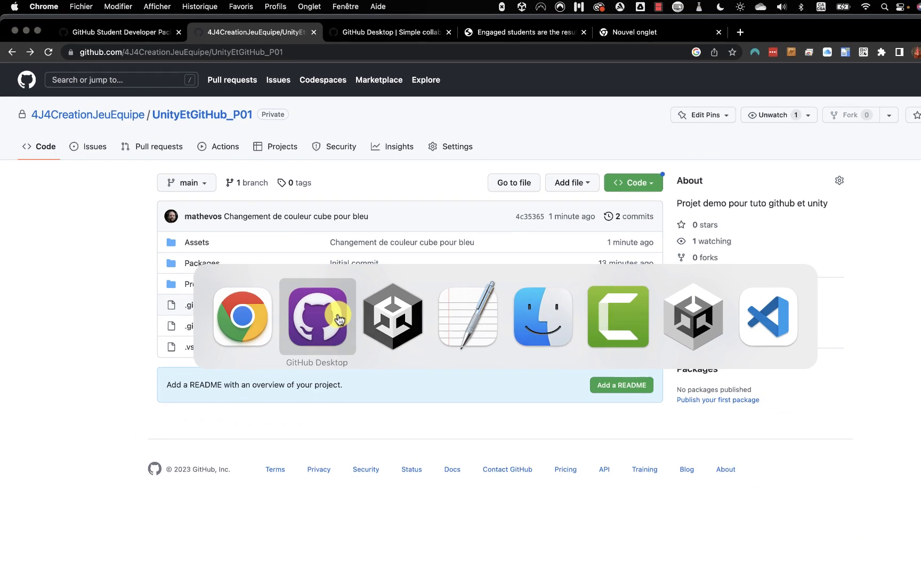
View GitHub Desktop's History listing the cube colour commit above the Initial commit, briefly checking Unity.
left_click(331, 330)
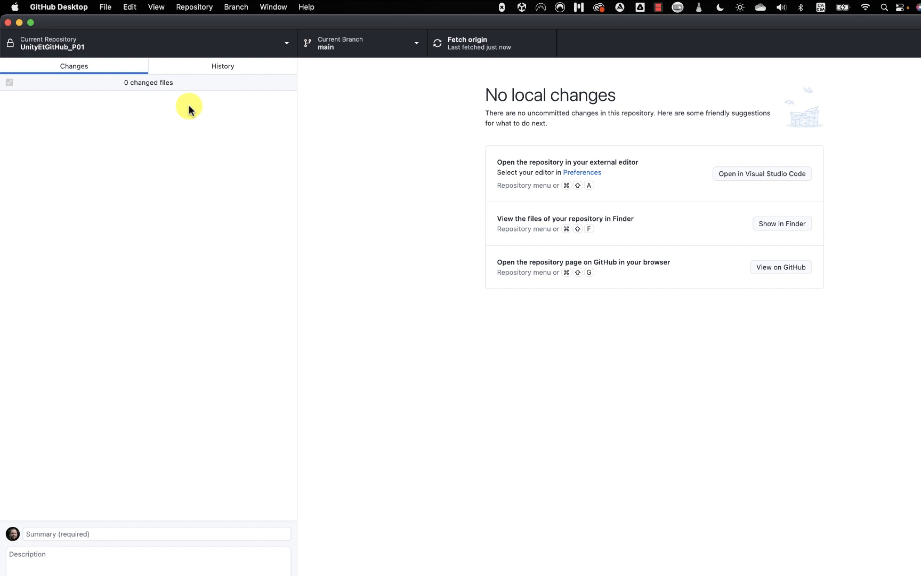
left_click(205, 68)
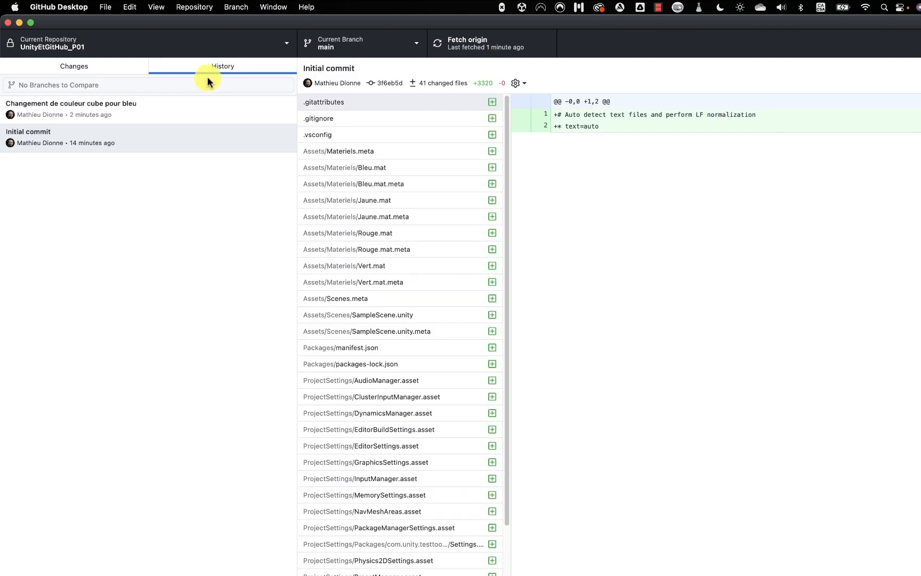
key("super+Tab")
left_click(404, 314)
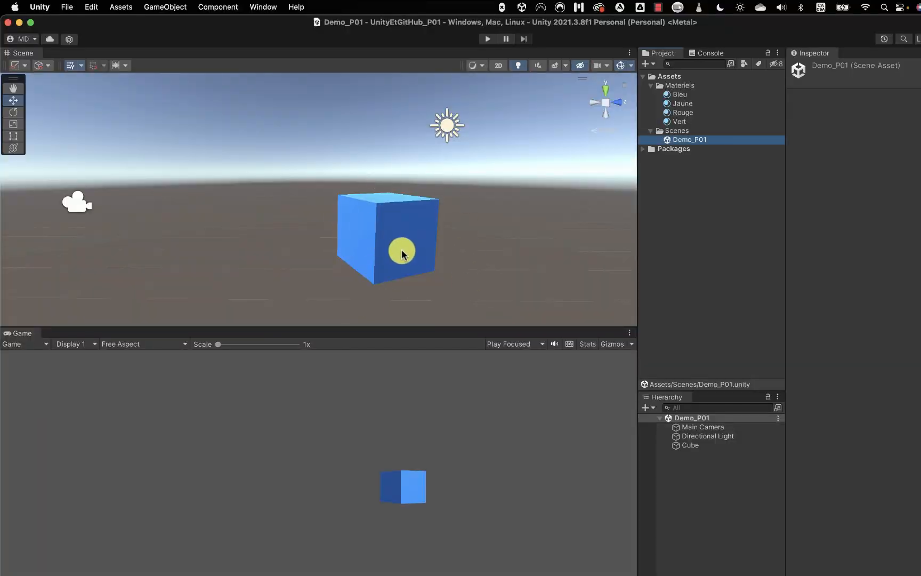
key("super+Tab")
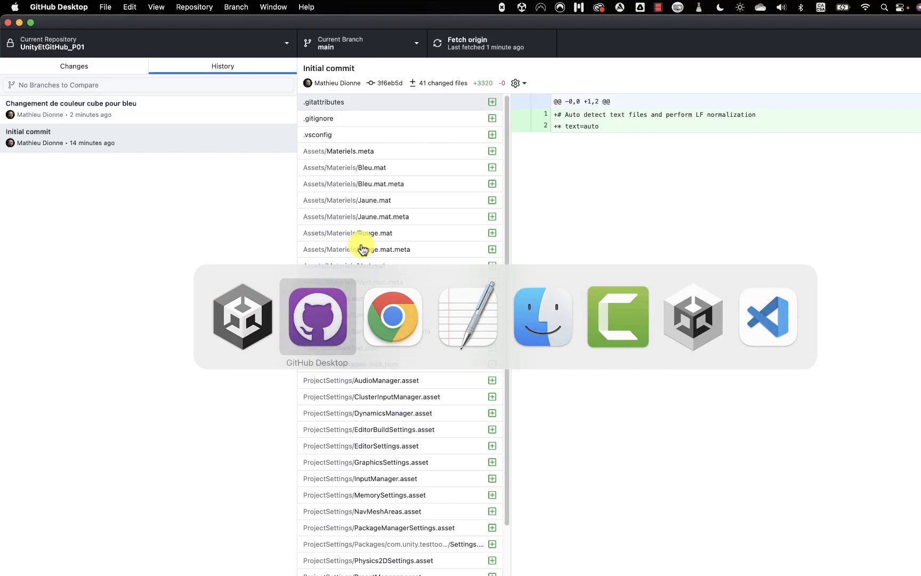
Revert the 'Changement de couleur cube pour bleu' commit, creating a new Revert commit.
left_click(186, 117)
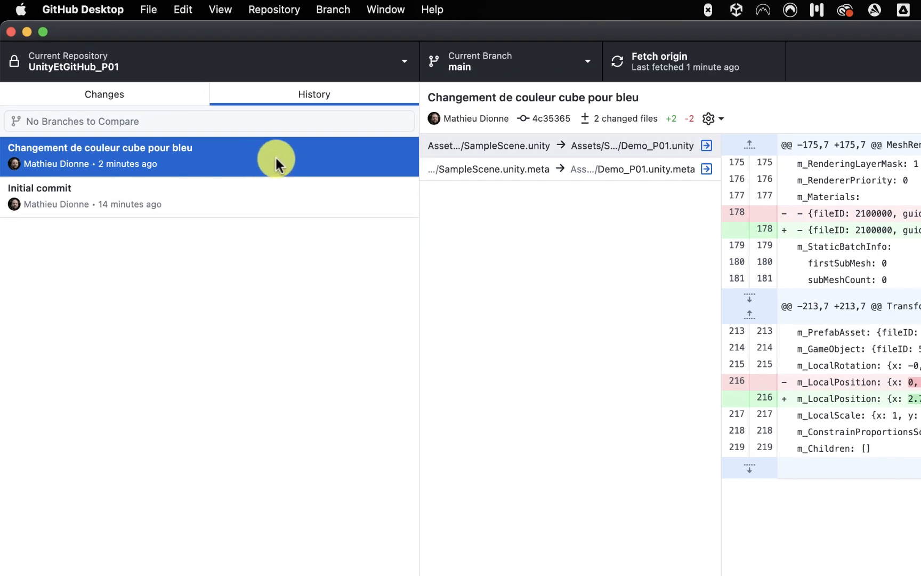
right_click(276, 155)
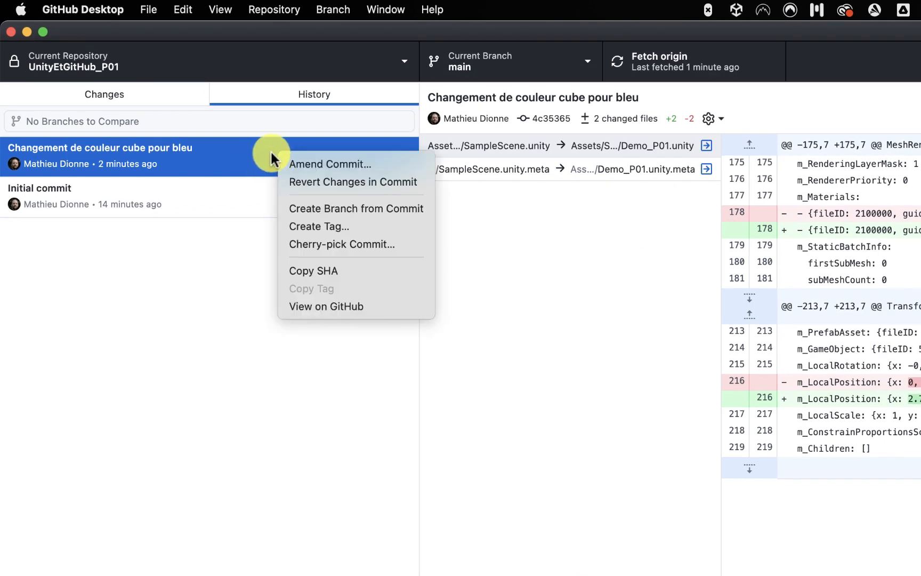
left_click(321, 182)
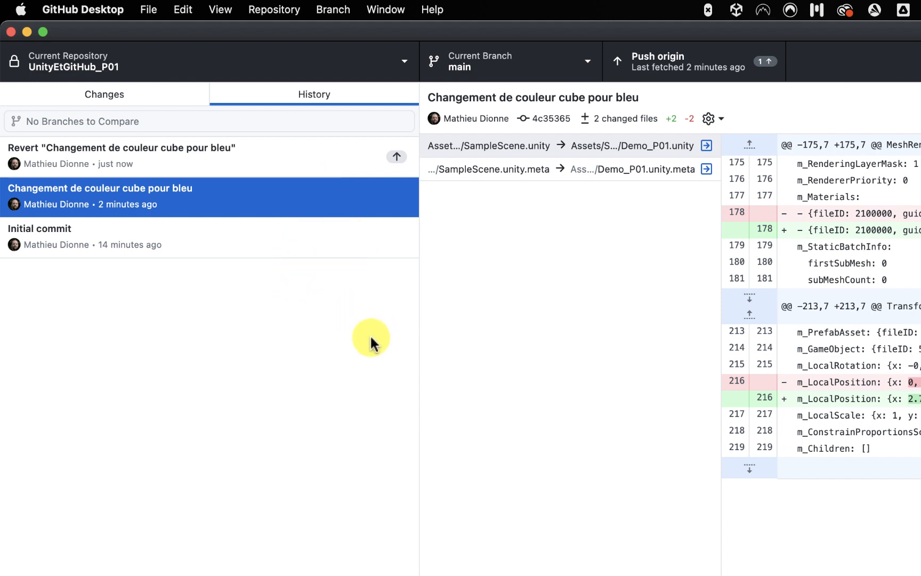
key("super+Tab")
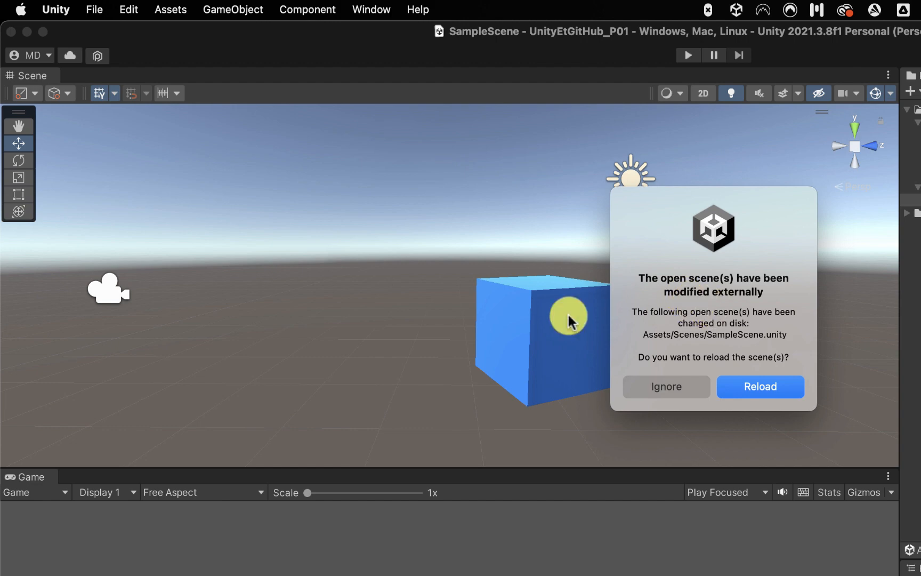
Reload SampleScene in Unity so the cube shows red again.
left_click(755, 384)
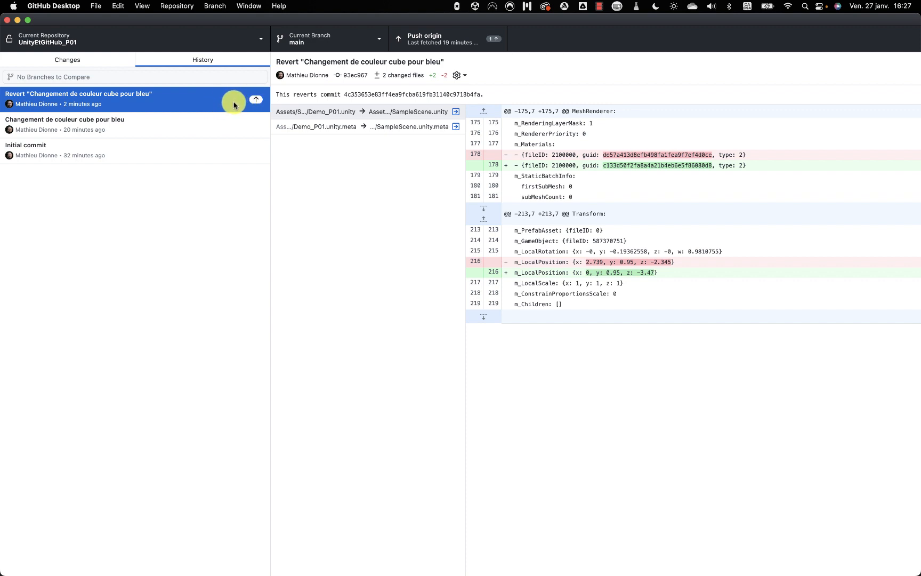
Undo the Revert commit, leaving its four scene file changes uncommitted, and review the history.
right_click(201, 102)
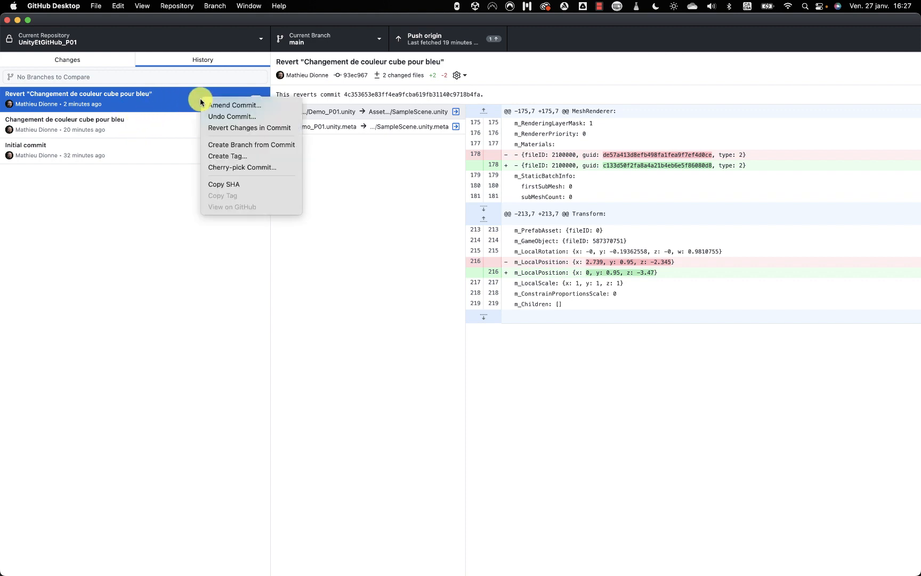
left_click(228, 116)
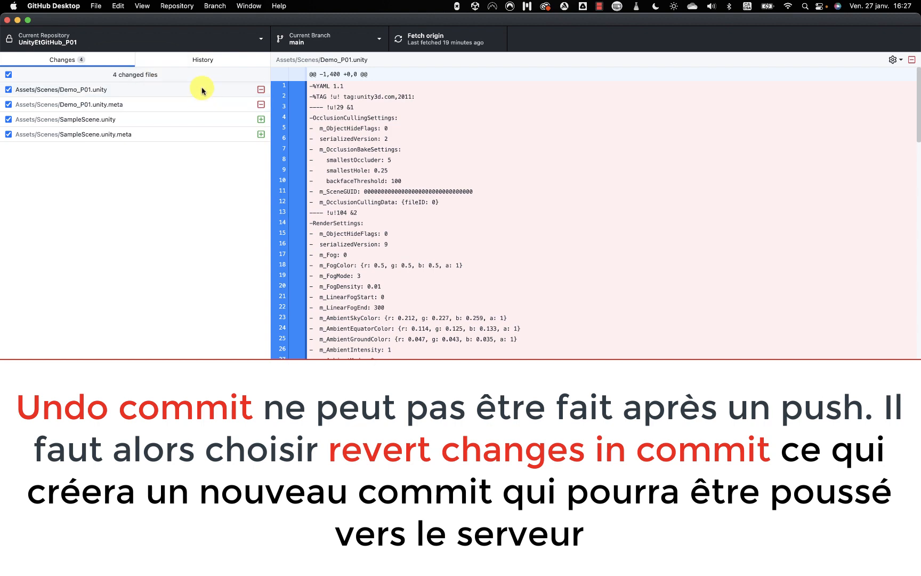
left_click(179, 61)
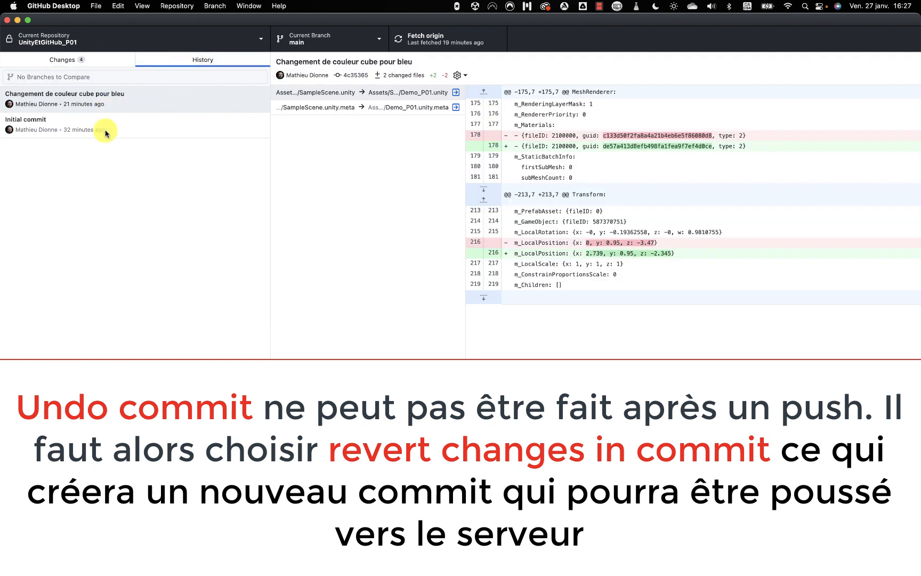
left_click(104, 62)
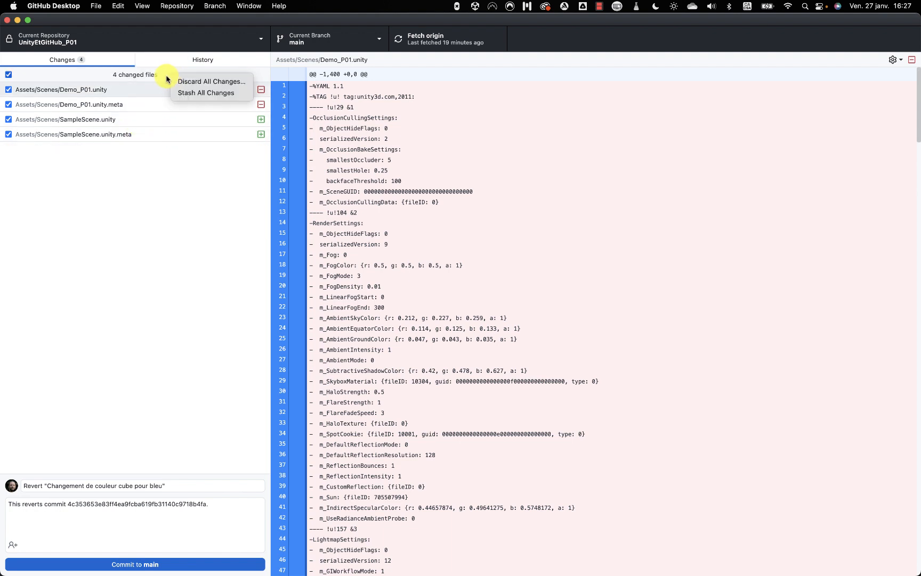
Discard all four pending changes: the deleted Demo_P01 files and added SampleScene files.
left_click(138, 79)
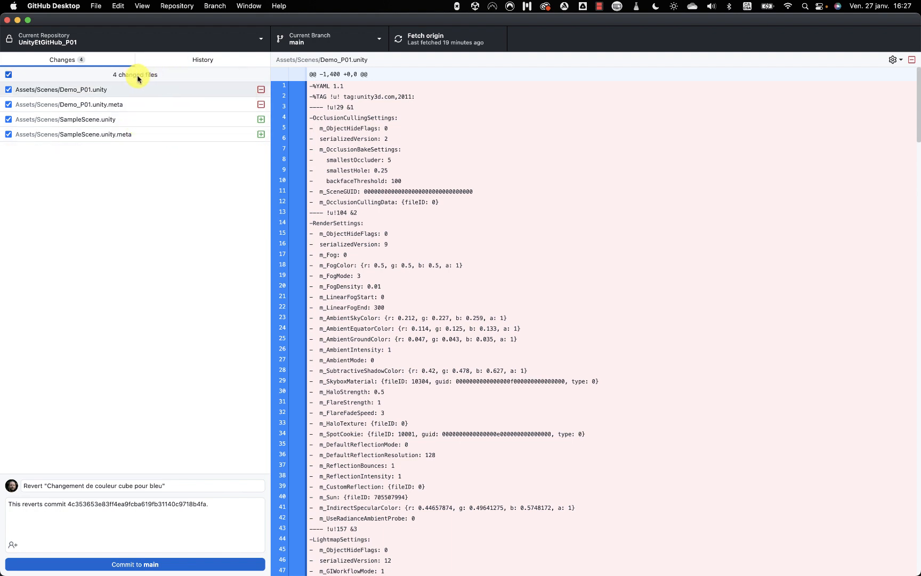
right_click(171, 79)
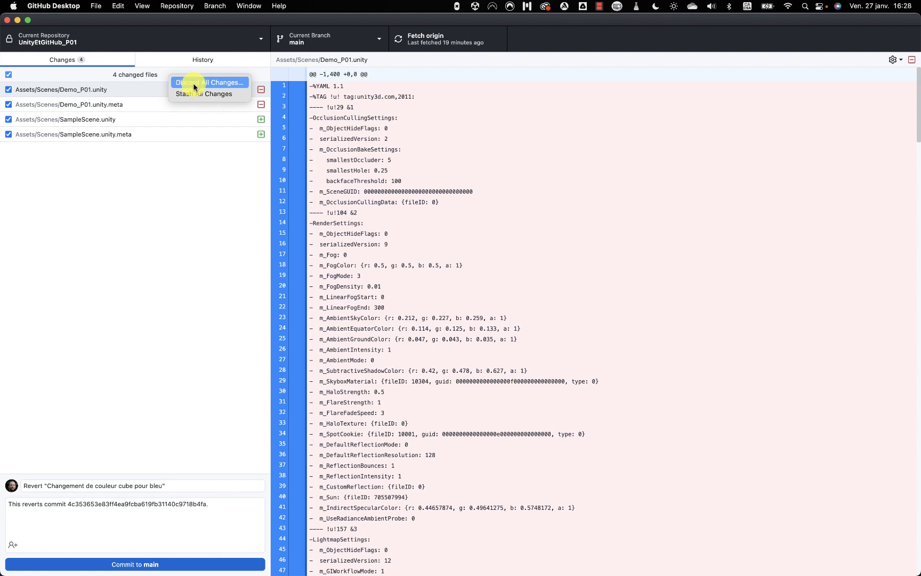
left_click(194, 83)
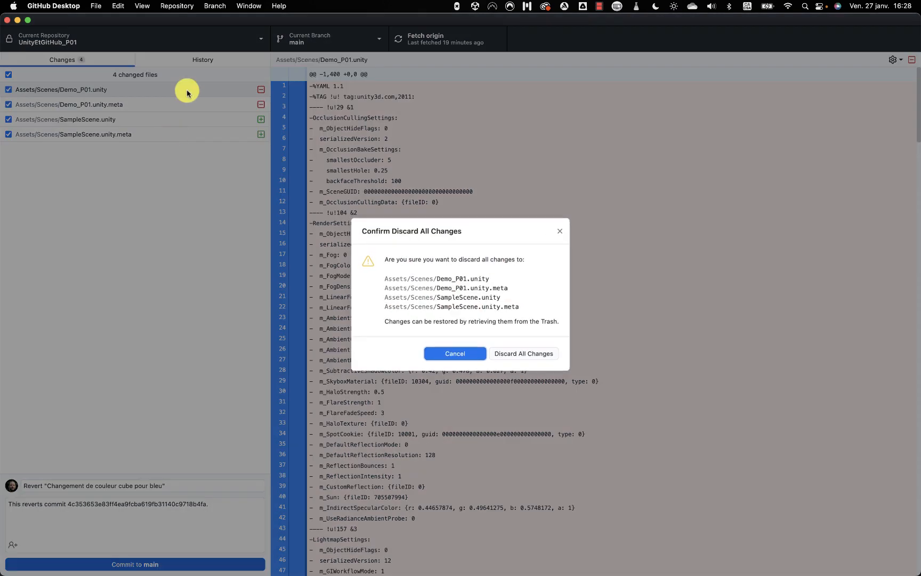
left_click(516, 355)
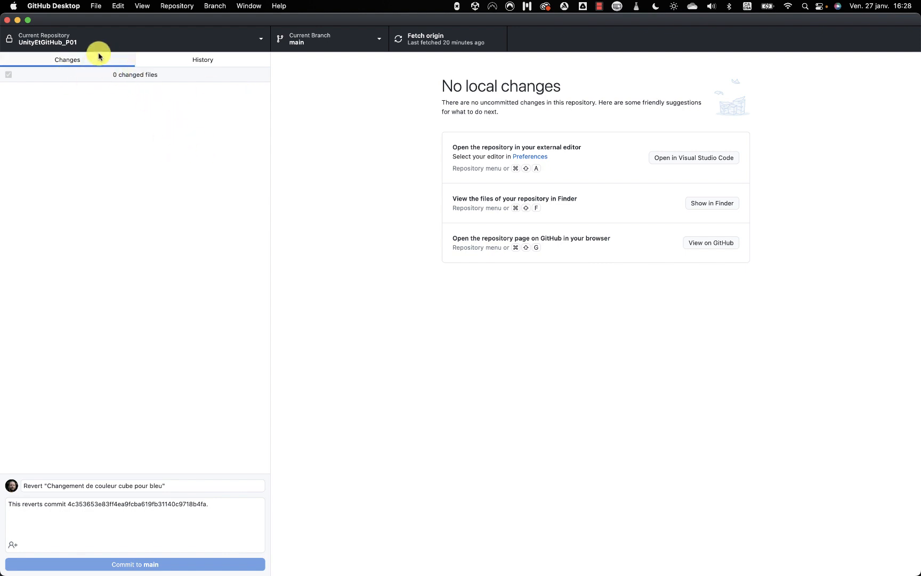
Reload the changed scene in Unity to restore the blue cube, and check GitHub Desktop has no changes.
left_click(178, 61)
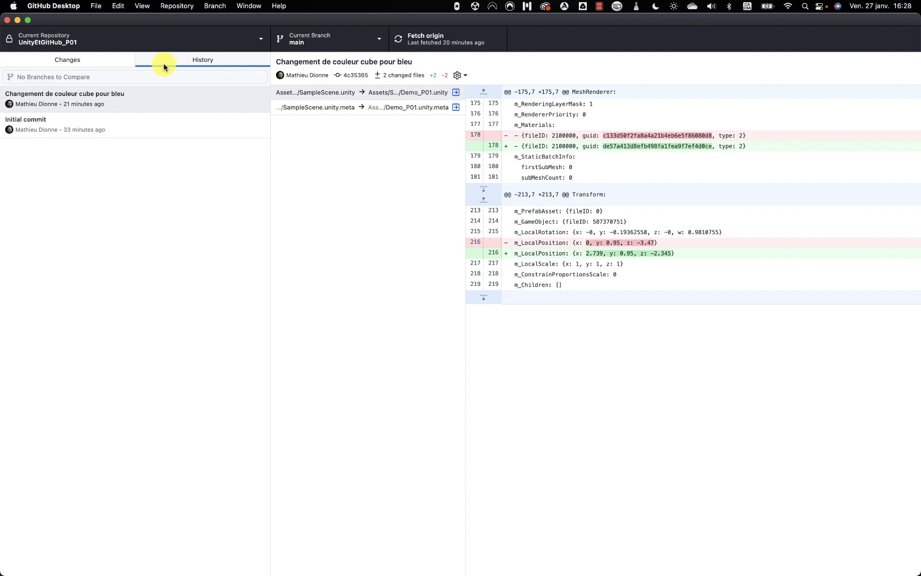
key("super+Tab")
key("super+Tab")
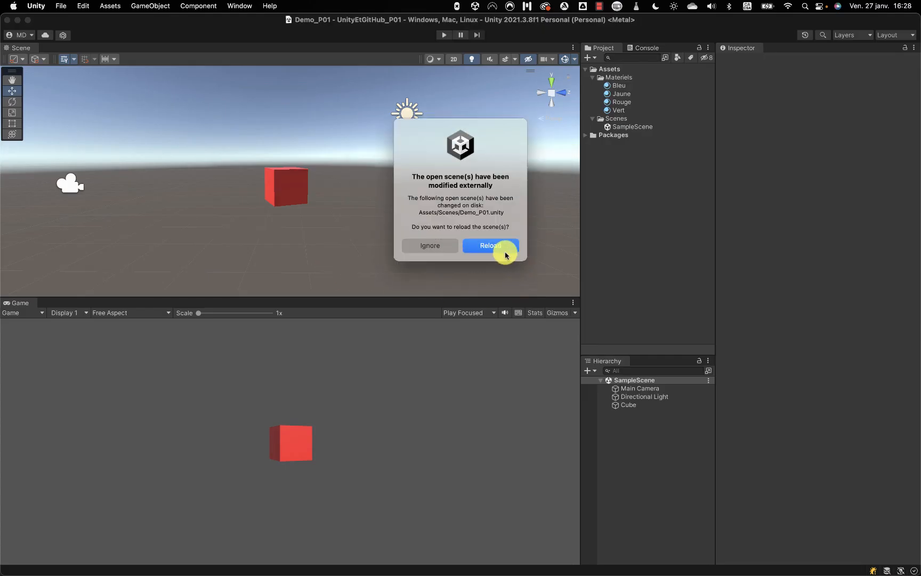
left_click(501, 248)
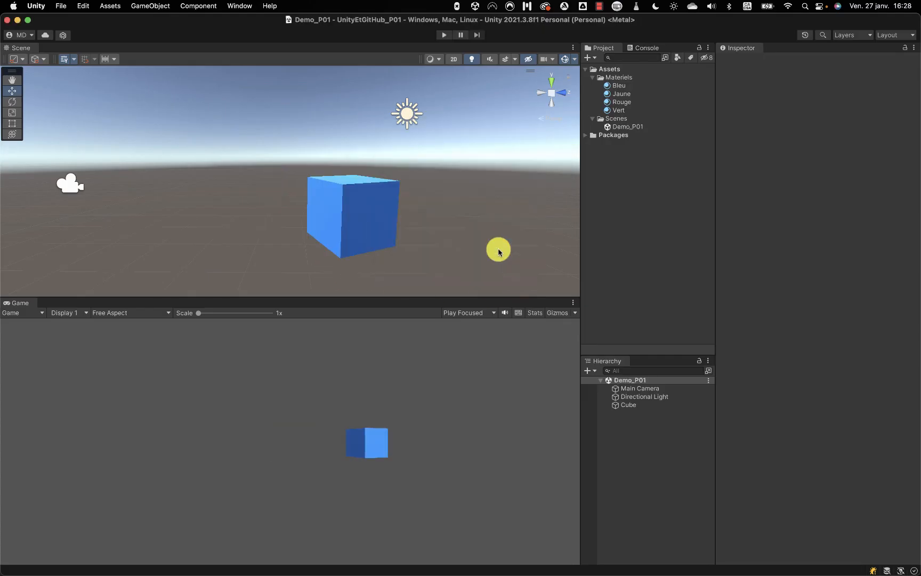
key("super+Tab")
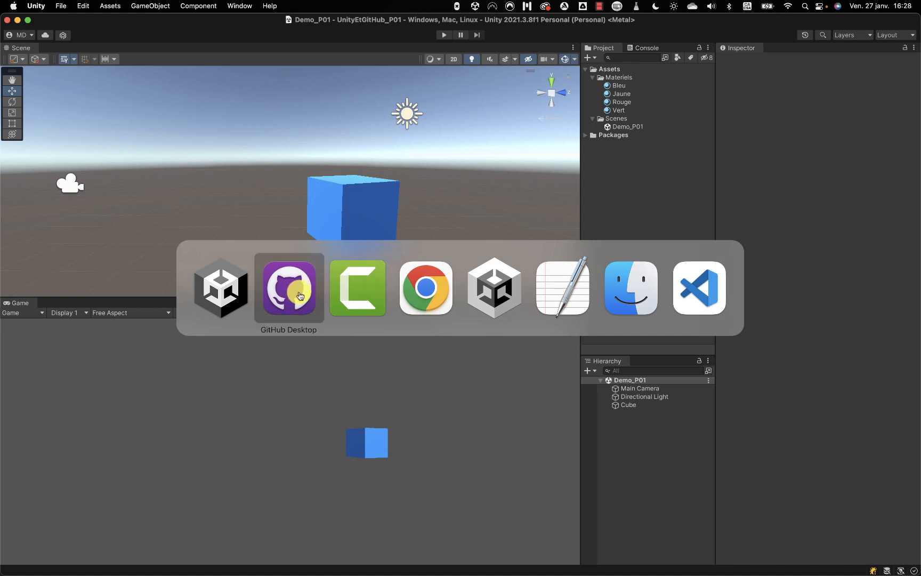
left_click(301, 295)
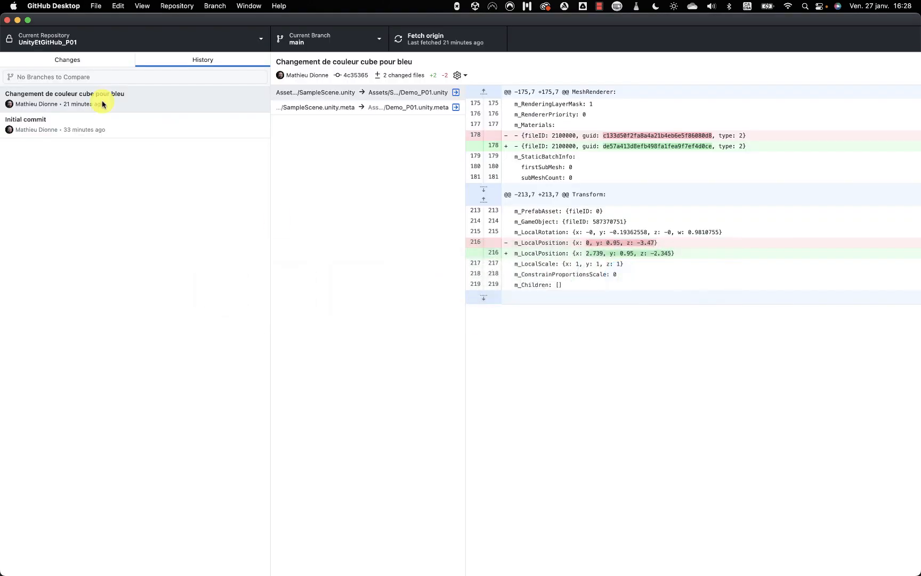
left_click(72, 62)
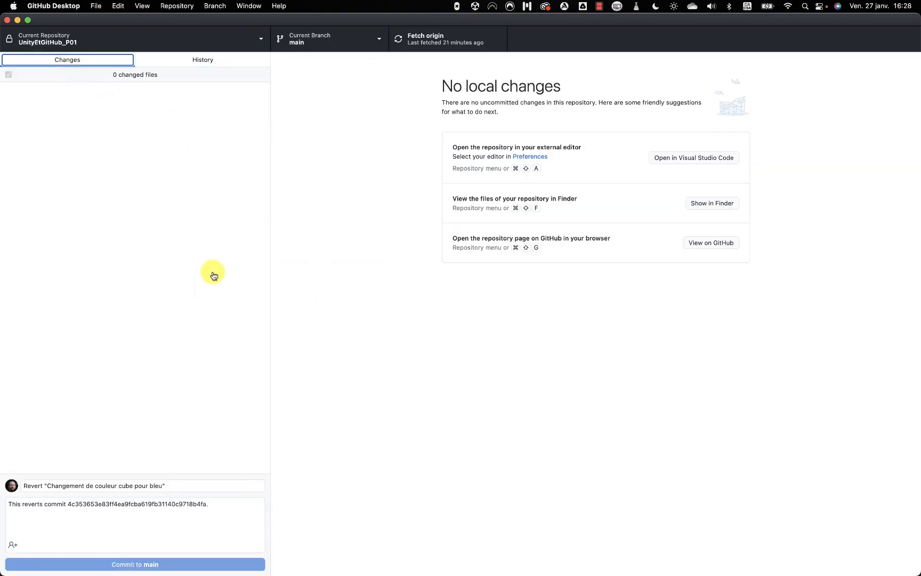
key("super+Tab")
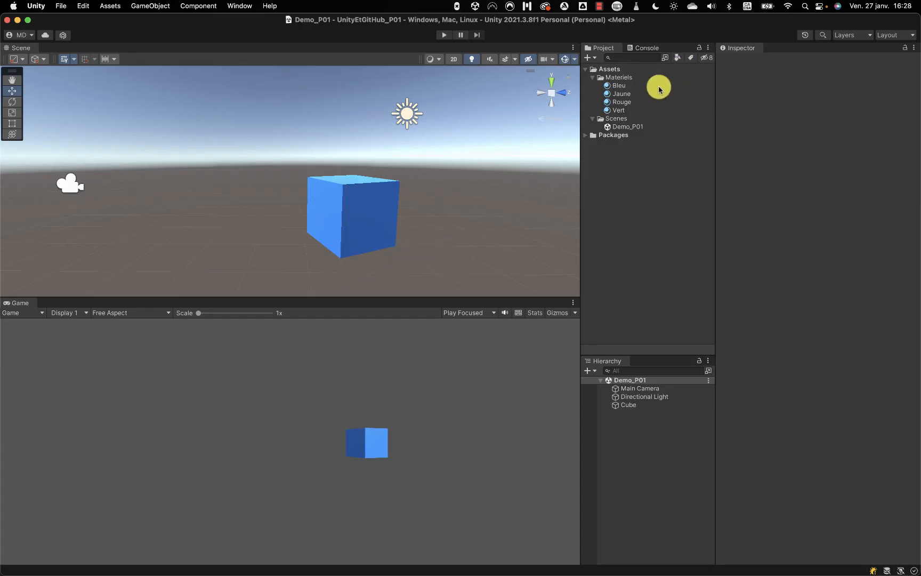
Give the cube the Jaune material and move it to X 1.52, Z -4.18.
left_click_drag(606, 97, 364, 208)
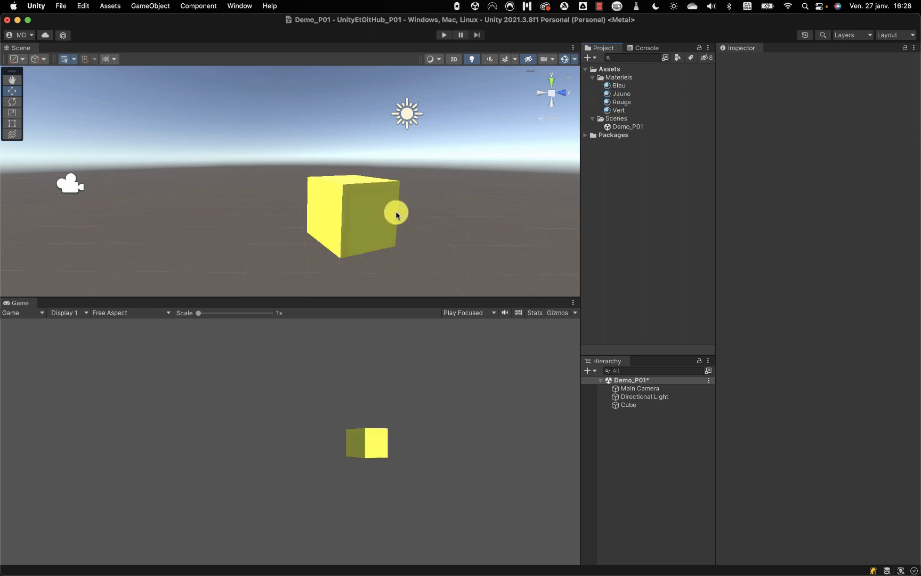
left_click(372, 217)
left_click_drag(382, 225, 296, 200)
key("super+Tab")
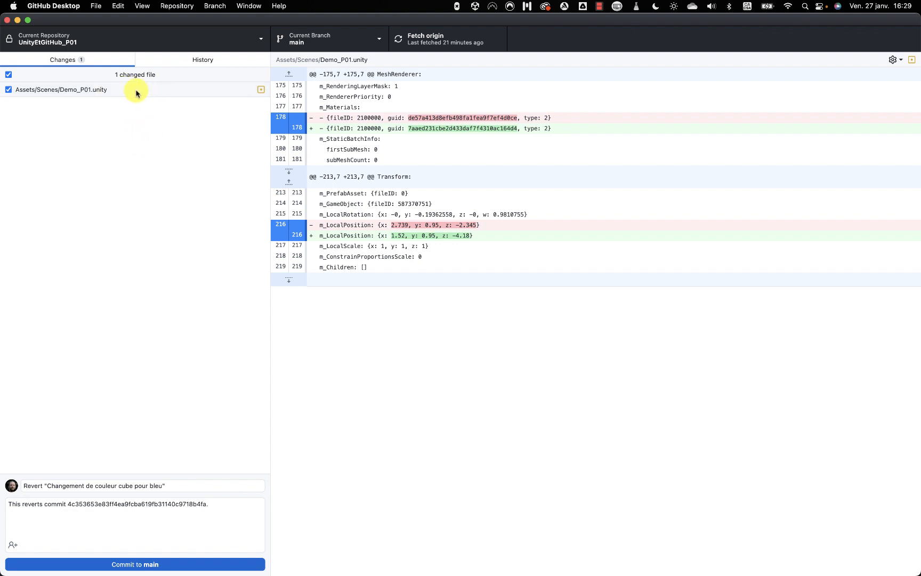
right_click(165, 79)
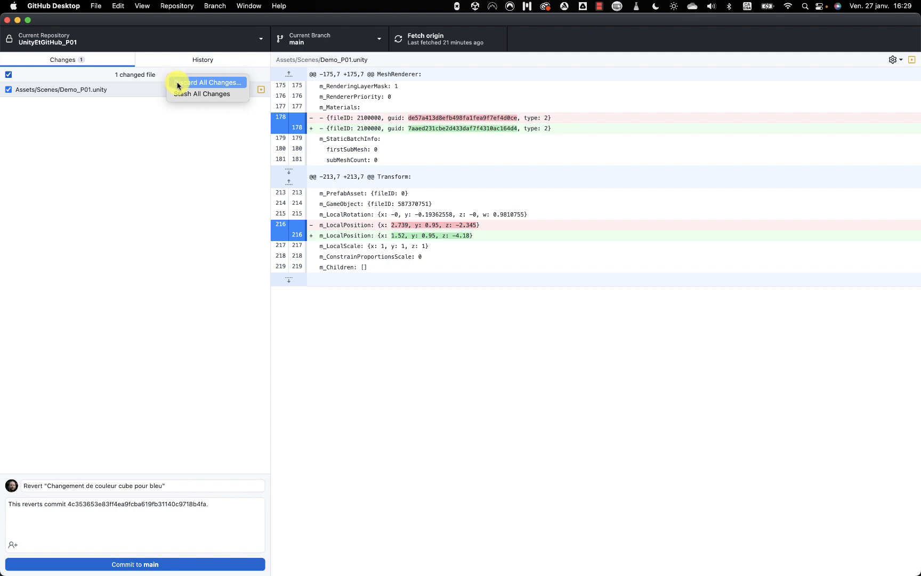
Discard the yellow-material and position change to Demo_P01.unity.
left_click(181, 84)
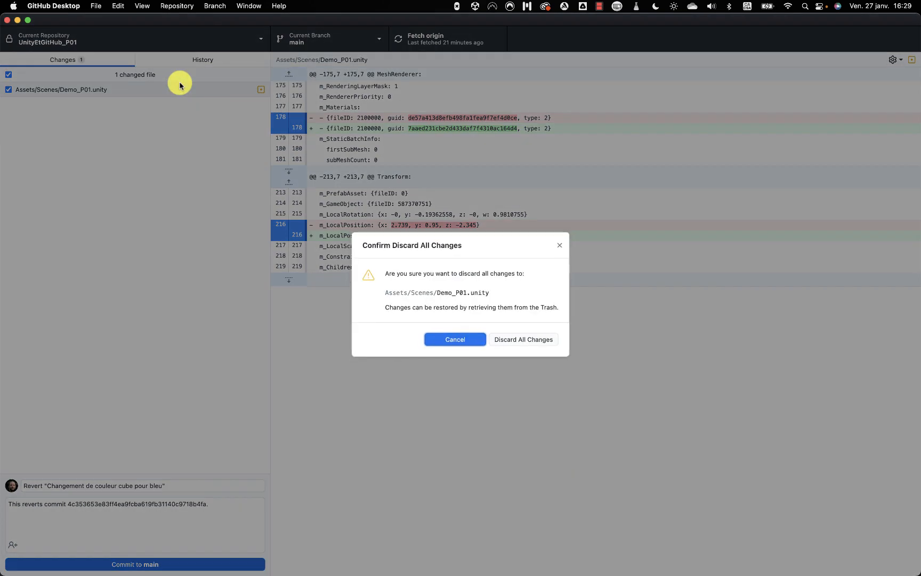
left_click(523, 340)
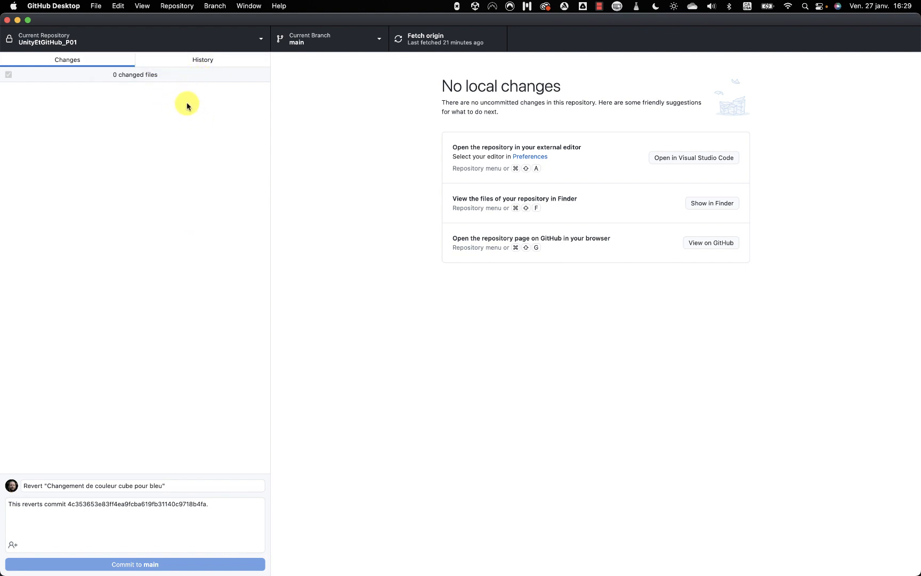
Reload the scene in Unity to restore the blue cube, then quit GitHub Desktop.
key("super+Tab")
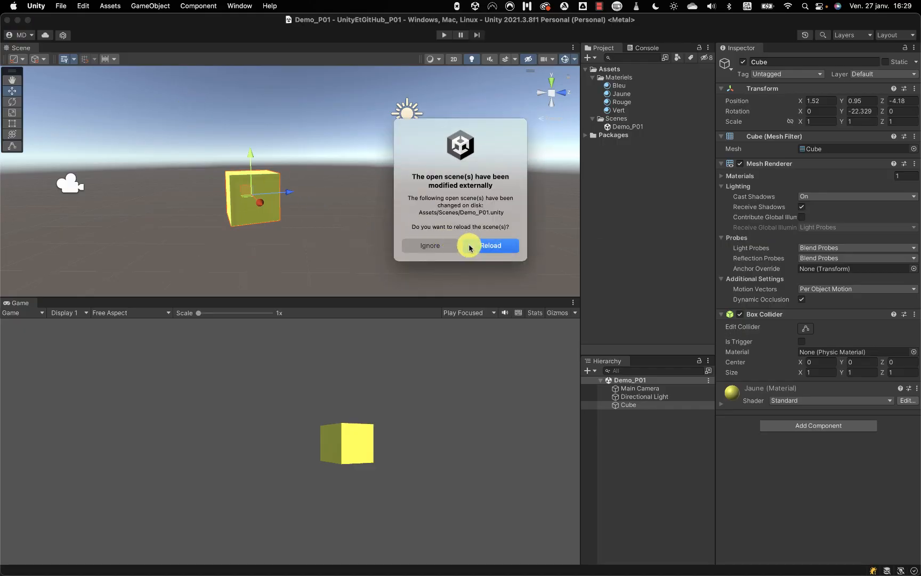
left_click(490, 244)
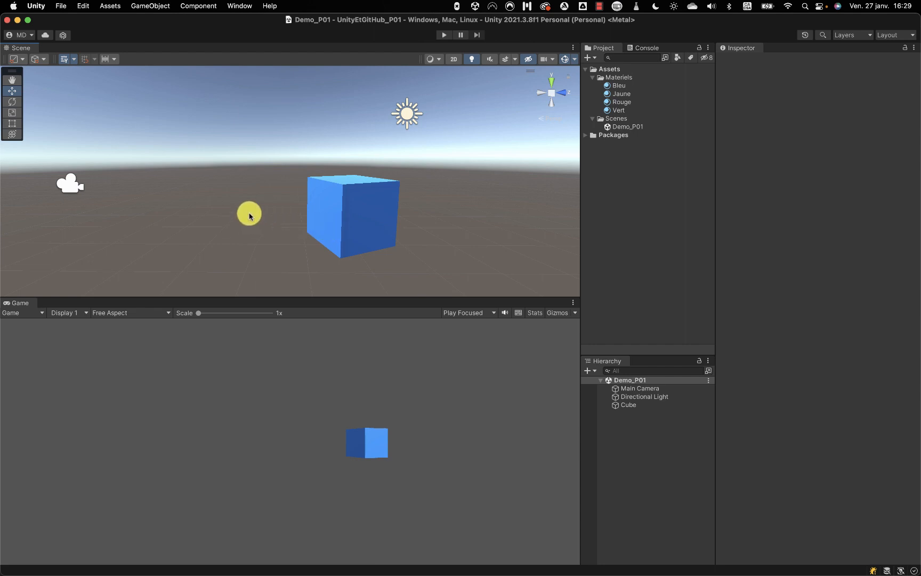
key("super+Tab")
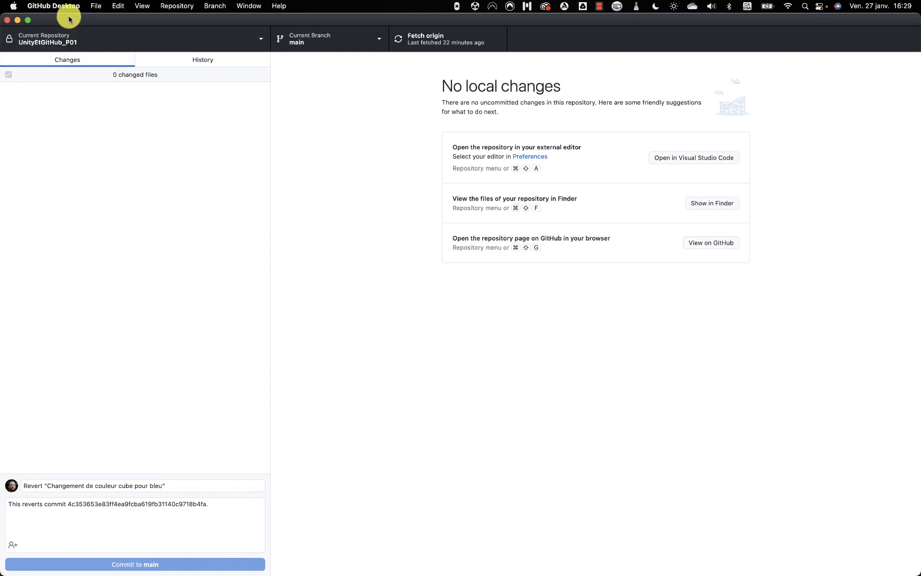
left_click(55, 6)
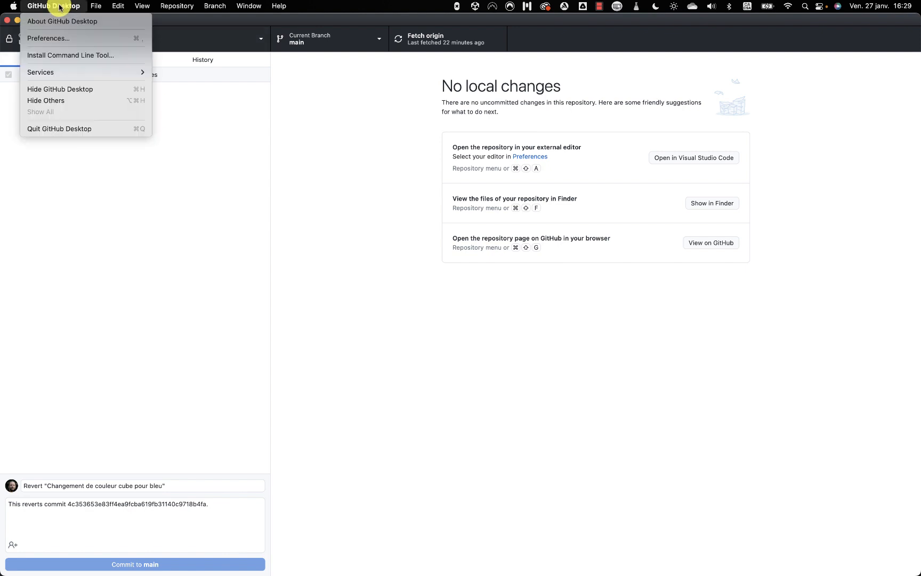
left_click(79, 129)
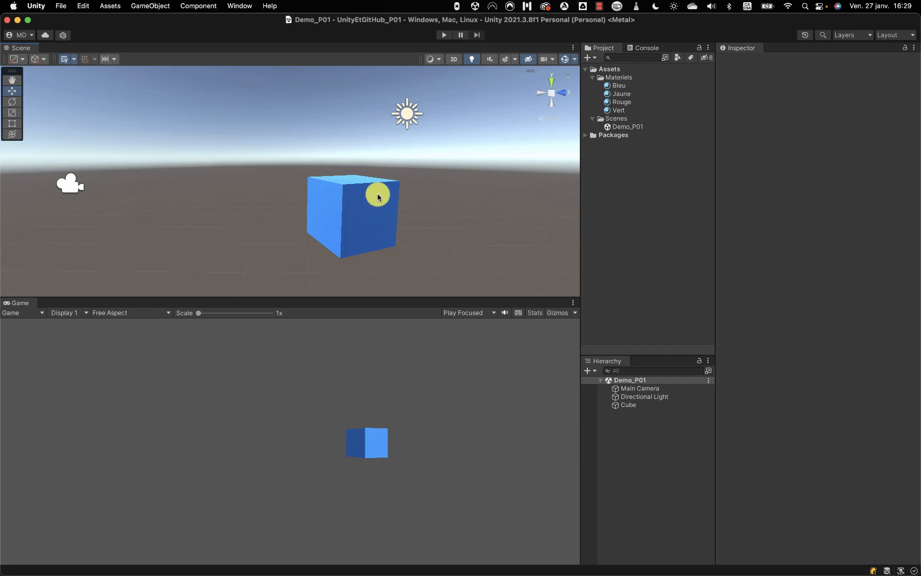
Shrink the blue cube to about half size and duplicate it.
left_click(374, 212)
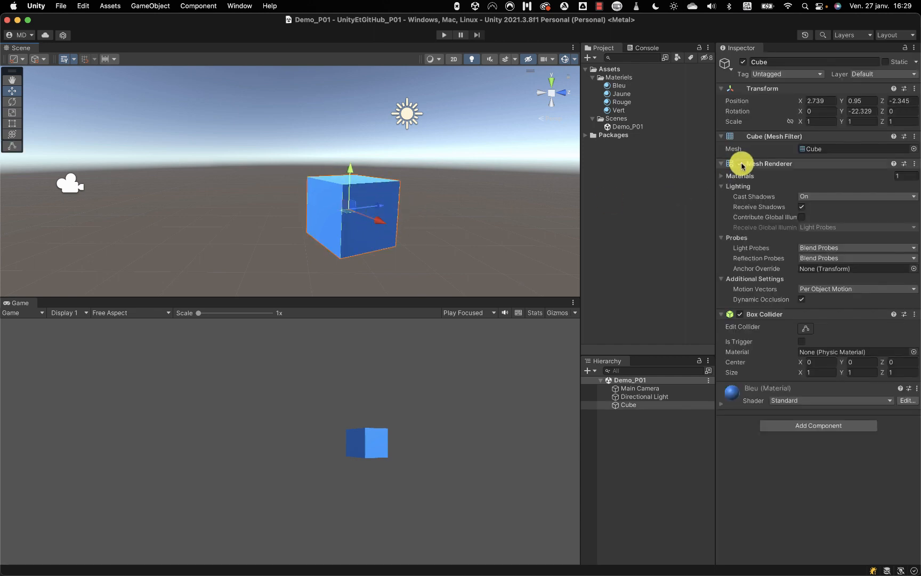
key("r")
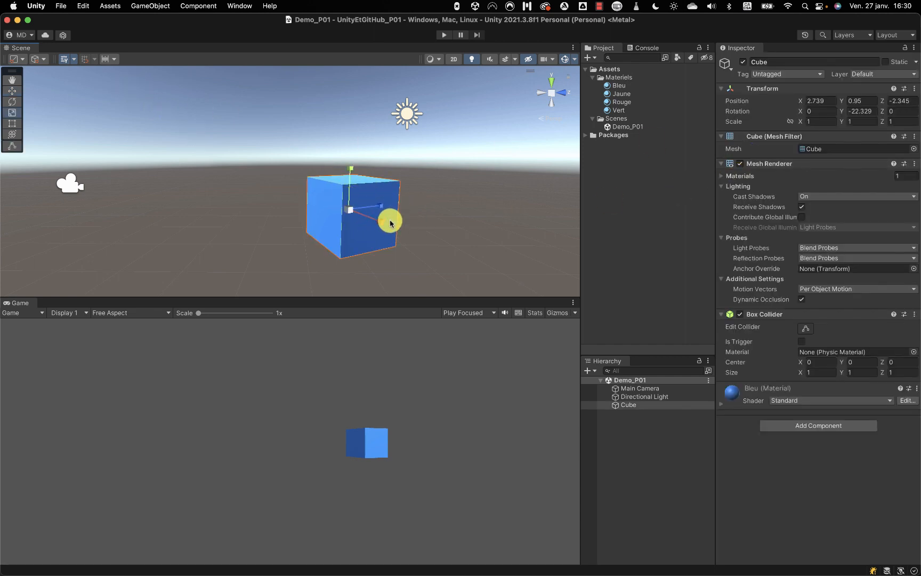
left_click_drag(350, 207, 319, 211)
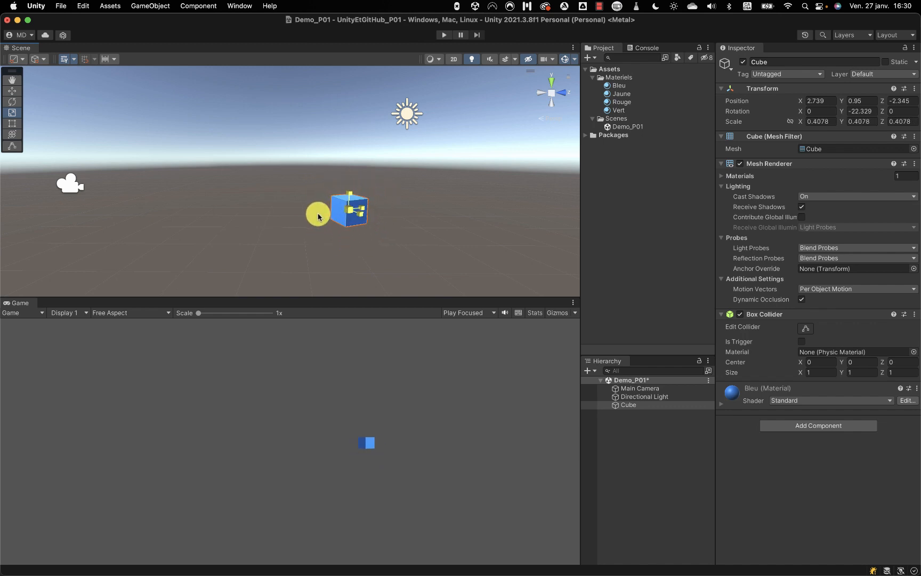
key("super+d")
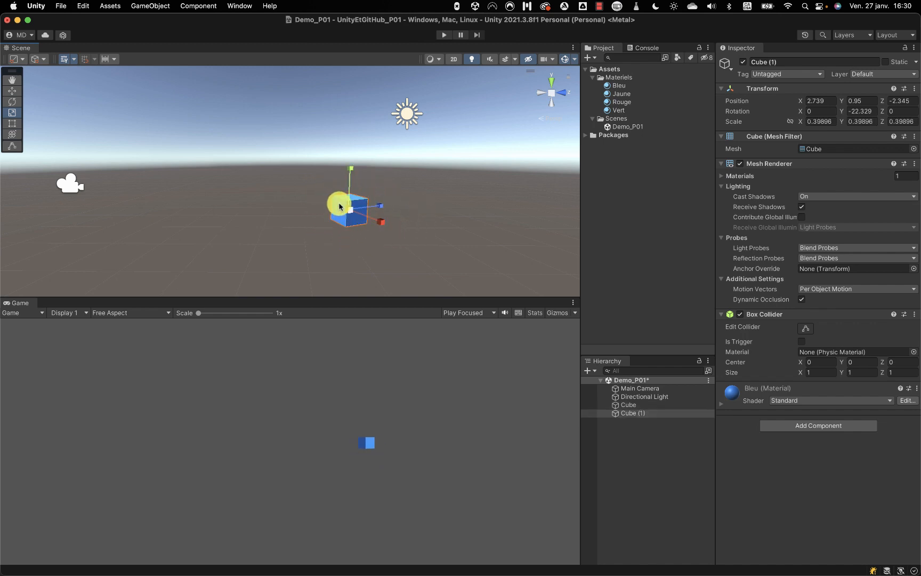
Shift Cube (1) along X, apply the red Rouge material, and save Demo_P01.
key("w")
left_click_drag(380, 209, 337, 218)
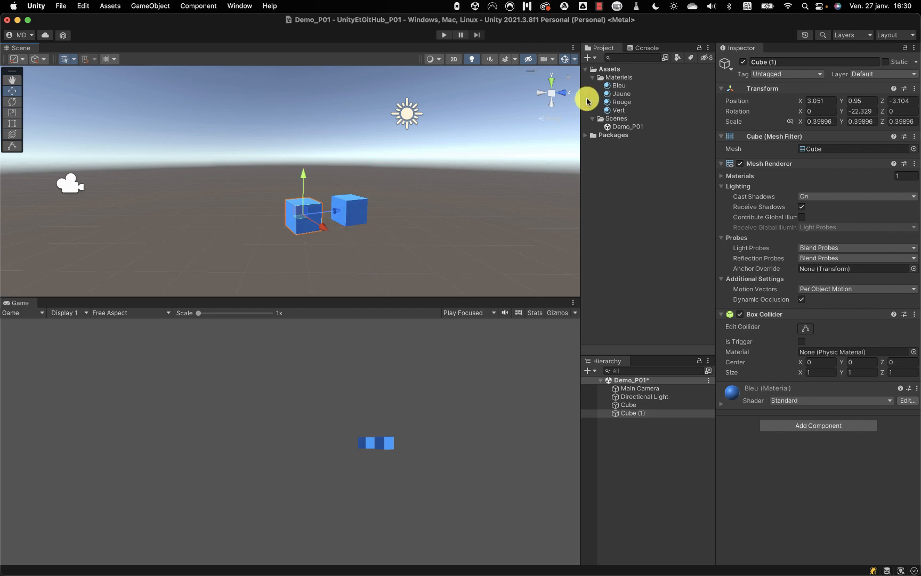
left_click_drag(618, 102, 323, 214)
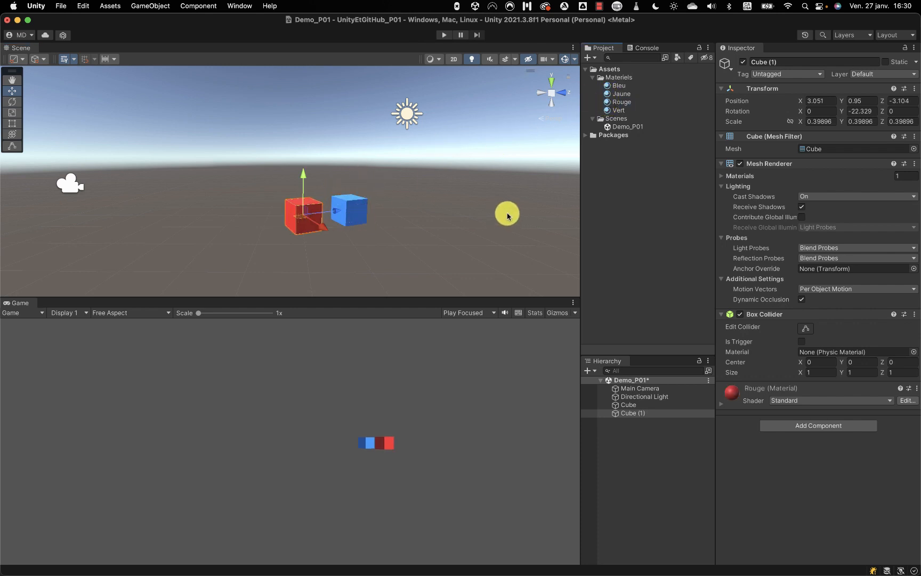
key("super+s")
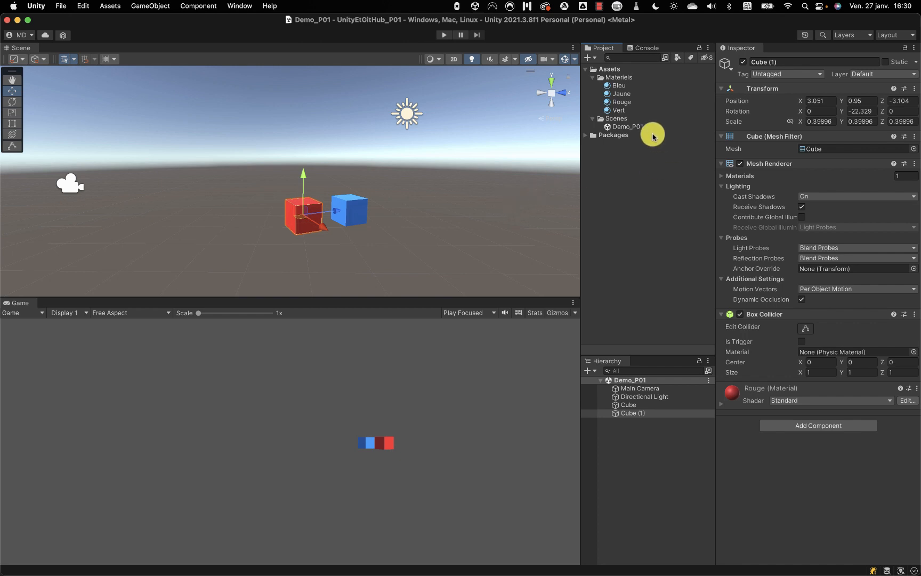
Import TheDfaults_1.0 (1).unitypackage from the medias folder as a custom package.
right_click(673, 95)
mouse_move(706, 220)
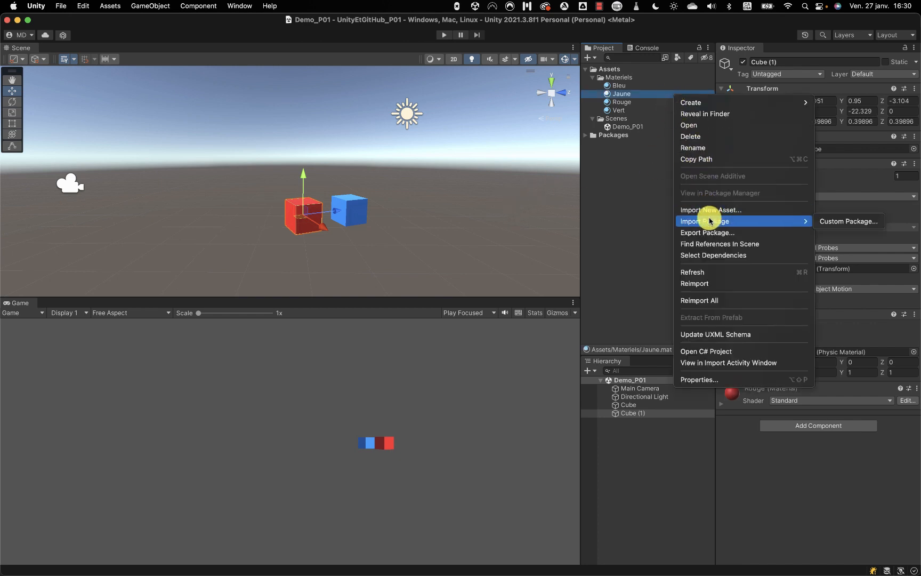
left_click(831, 221)
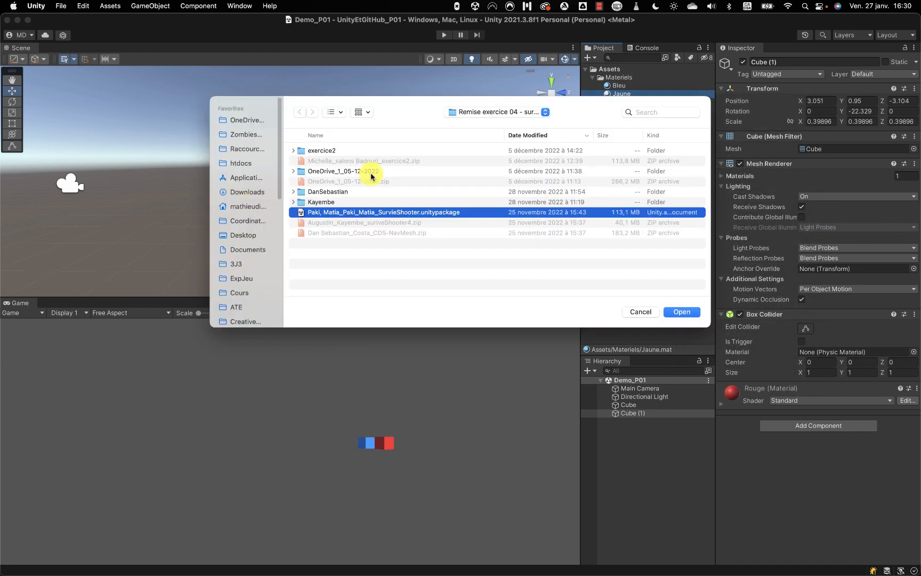
left_click(256, 220)
double_click(344, 164)
double_click(320, 171)
left_click(368, 150)
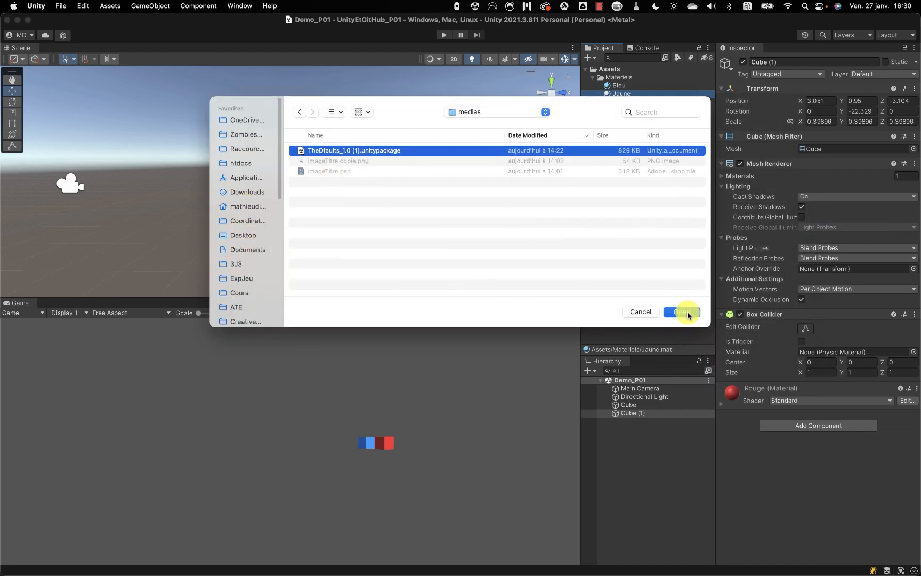
left_click(682, 312)
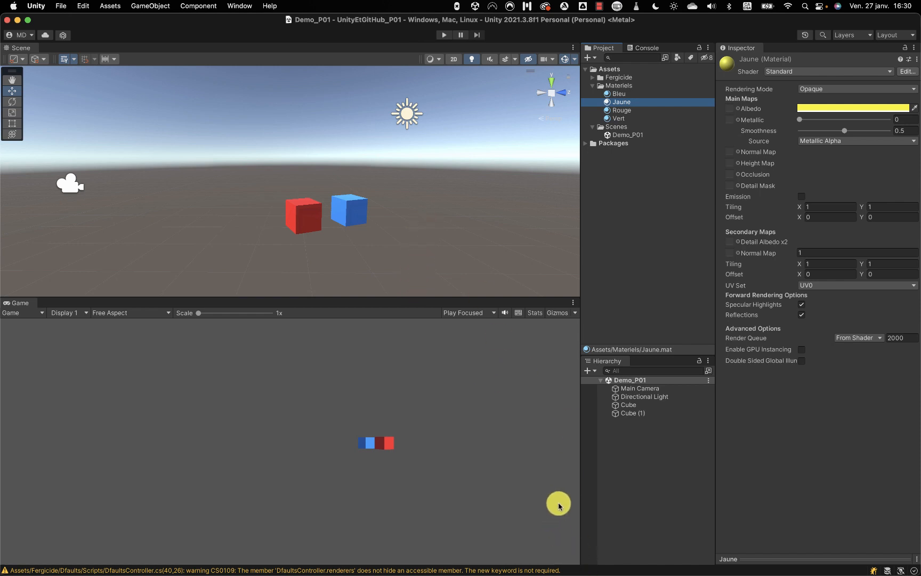
mouse_move(580, 571)
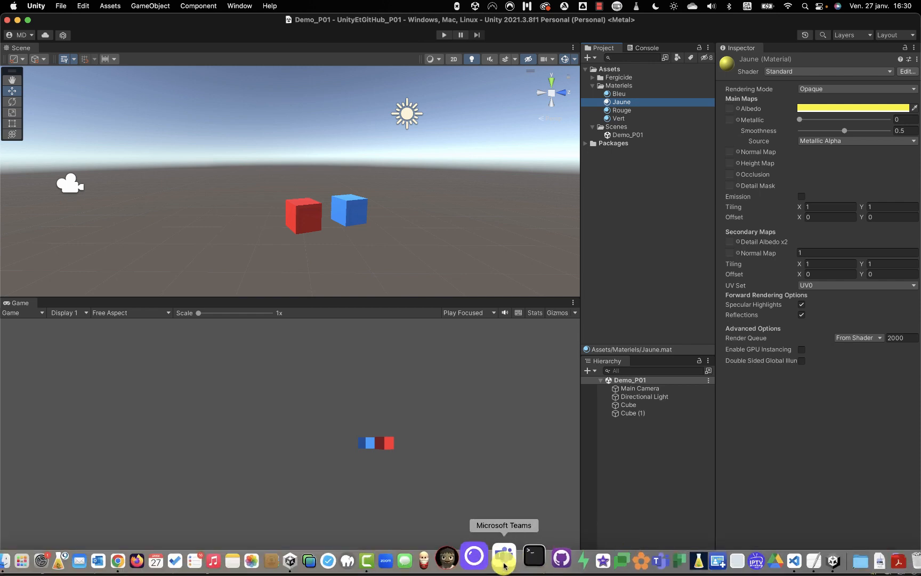
Switch GitHub Desktop to UnityEtGitHub_P01 and review its 152 changed Fergicide Dfaults and scene files.
left_click(509, 565)
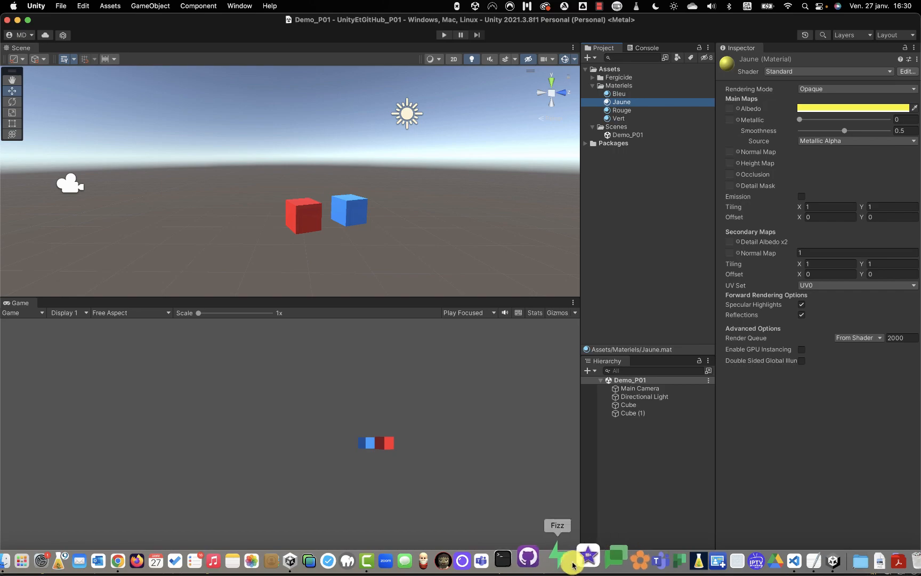
left_click(540, 560)
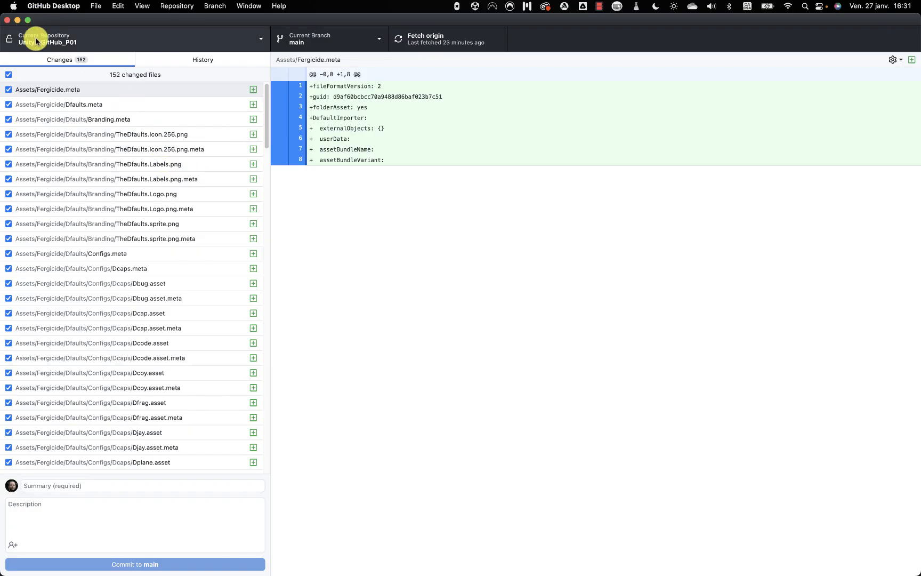
left_click(62, 43)
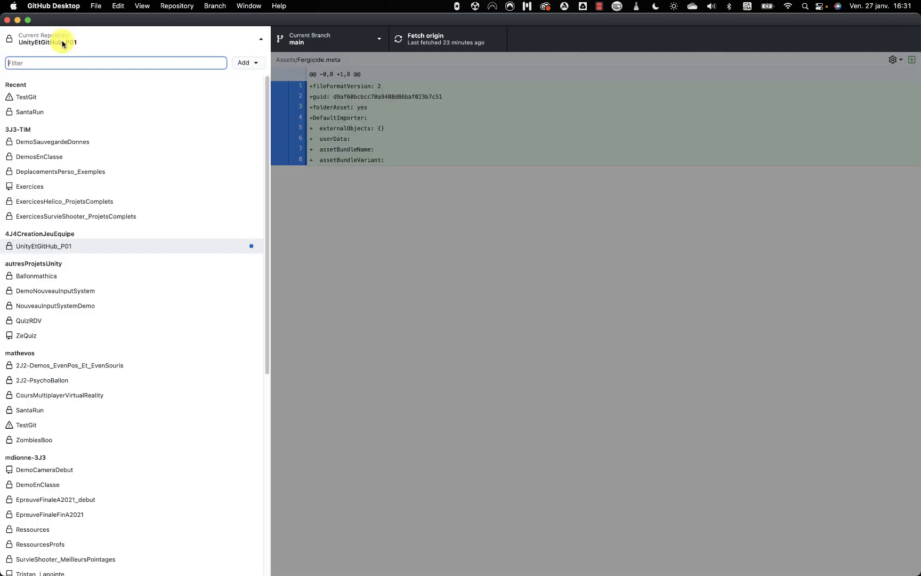
left_click(83, 247)
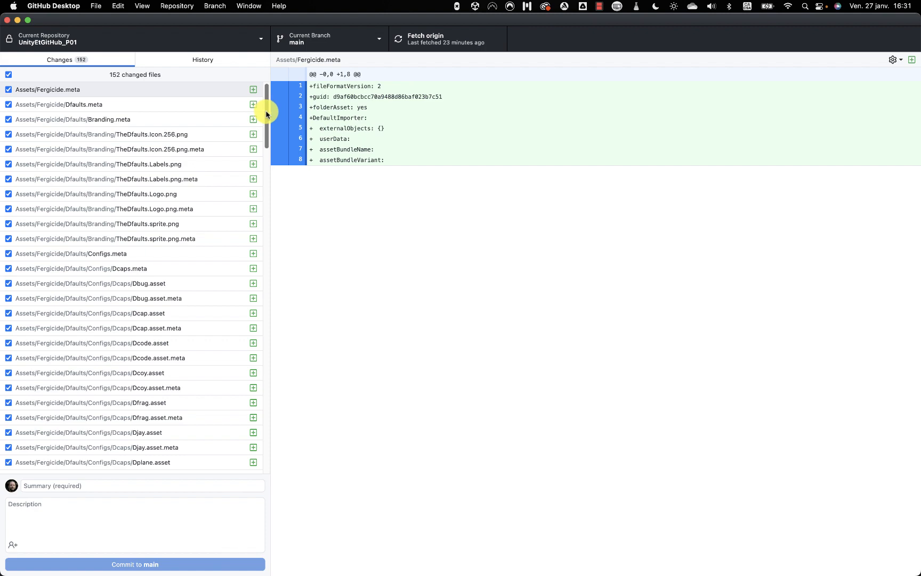
left_click_drag(266, 113, 281, 237)
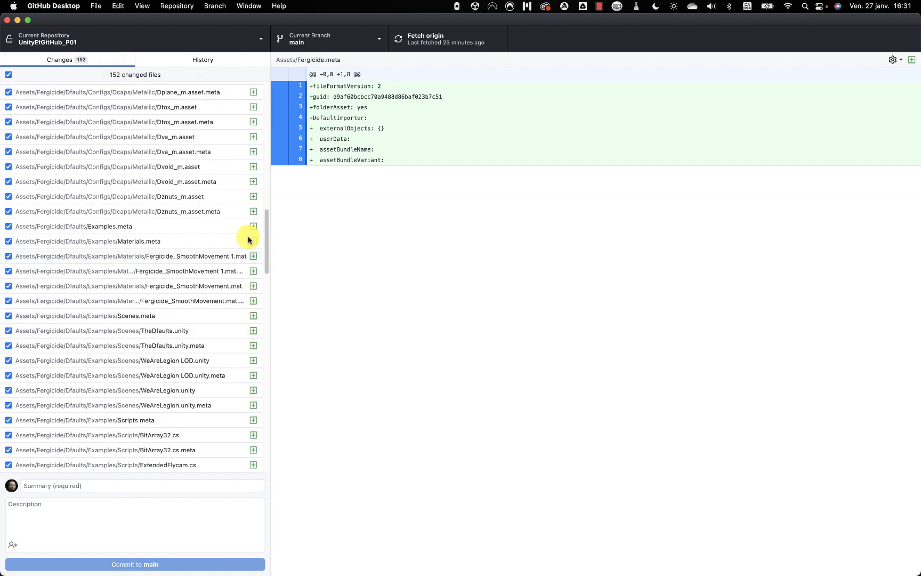
left_click(96, 487)
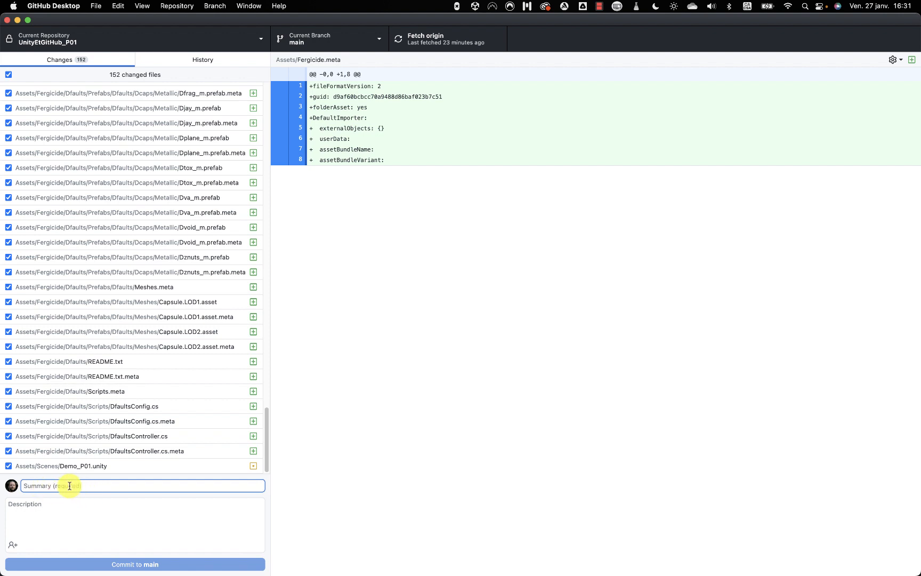
Commit all changes to main with the summary 'Ajout d'un cube + importation capsules'.
type("Ajo")
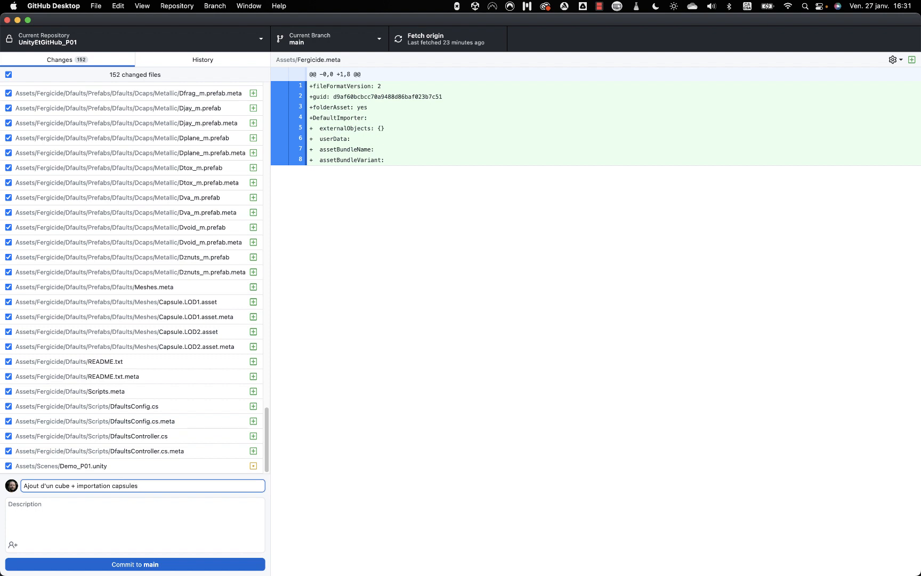
left_click(37, 518)
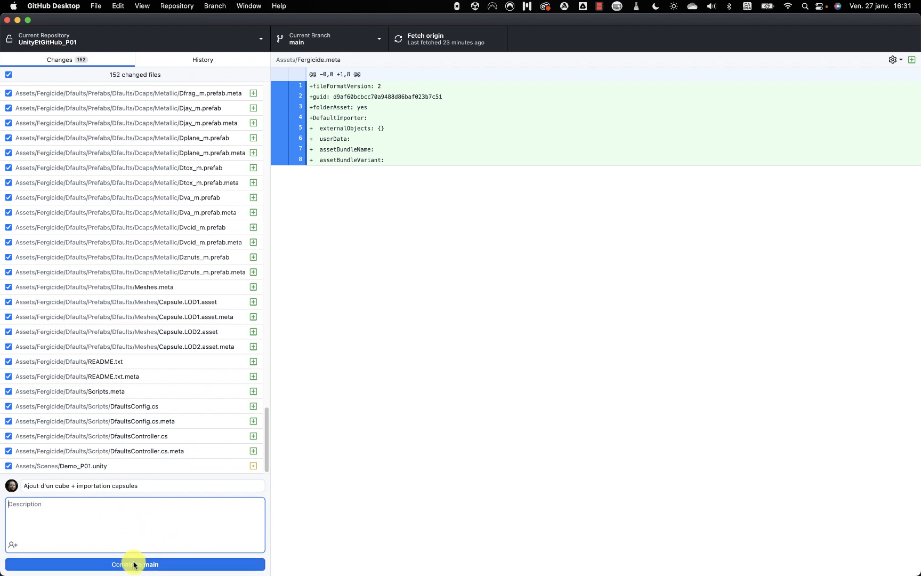
left_click(155, 564)
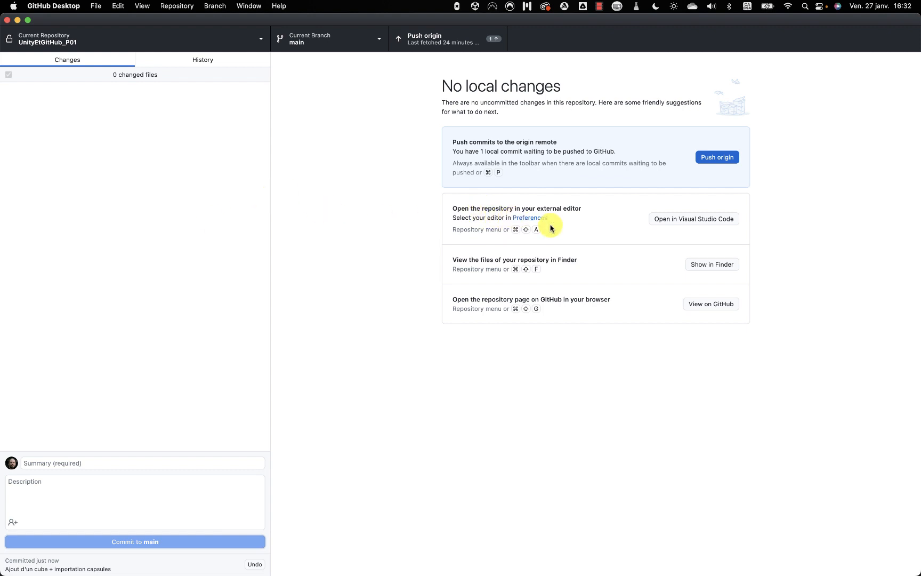
Push the commit to origin and bring up the repository page in Chrome.
left_click(724, 162)
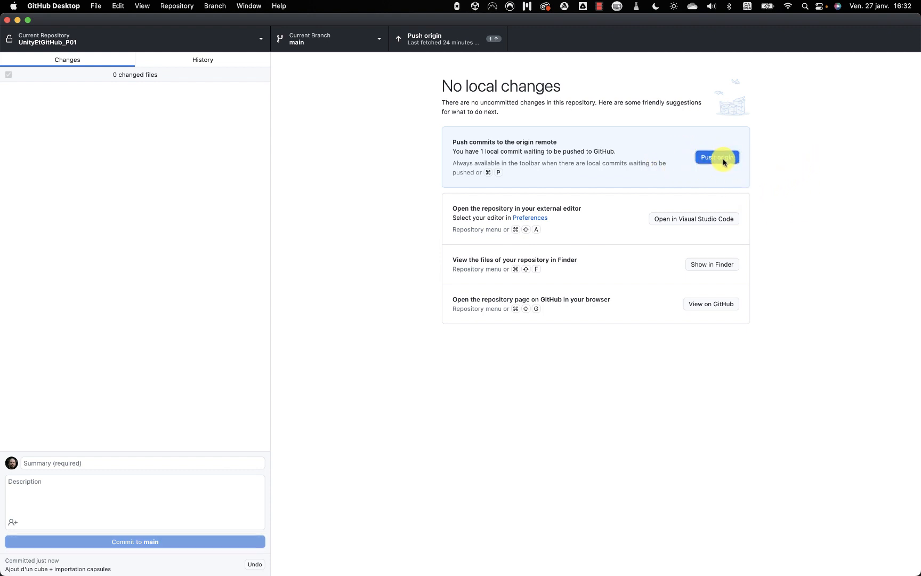
left_click(724, 162)
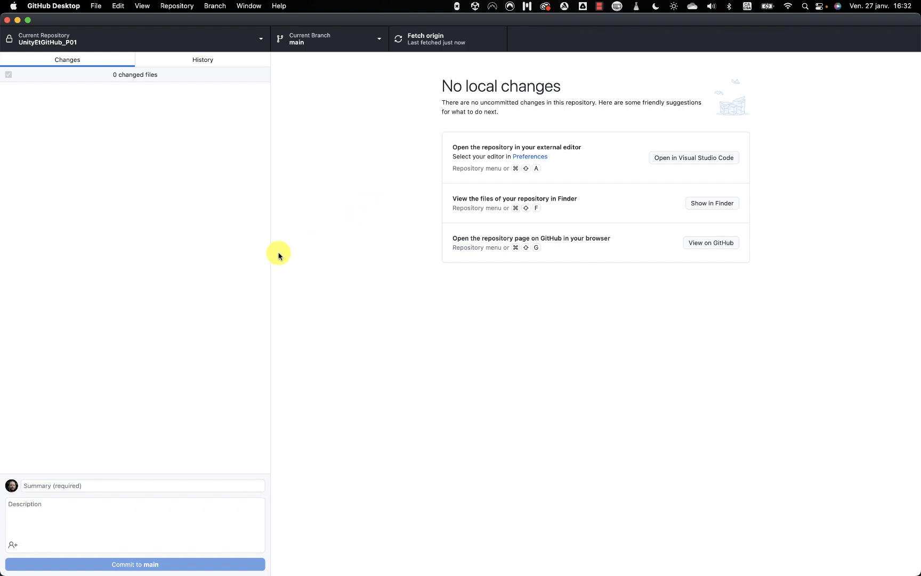
key("super+Tab")
left_click(424, 289)
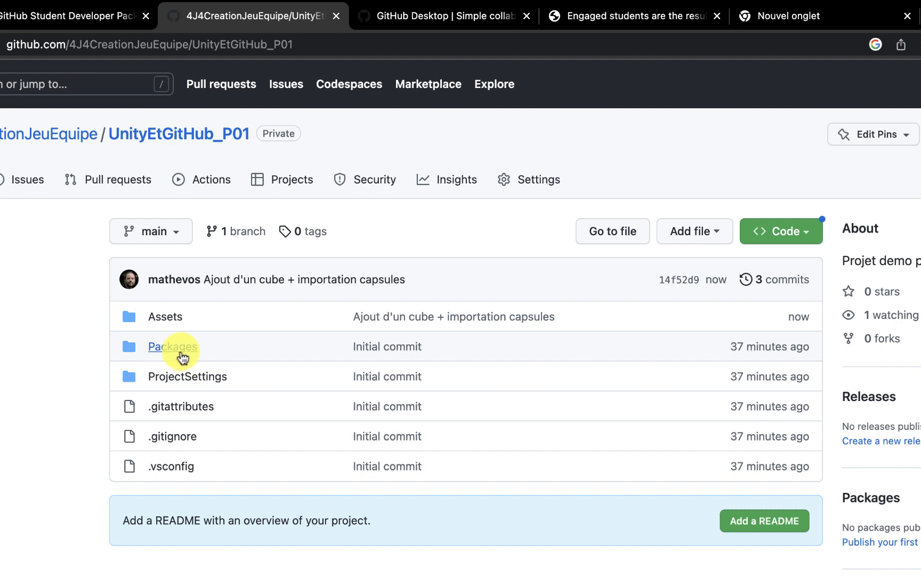
Browse Assets > Fergicide > Dfaults on GitHub to confirm the pushed files.
left_click(166, 318)
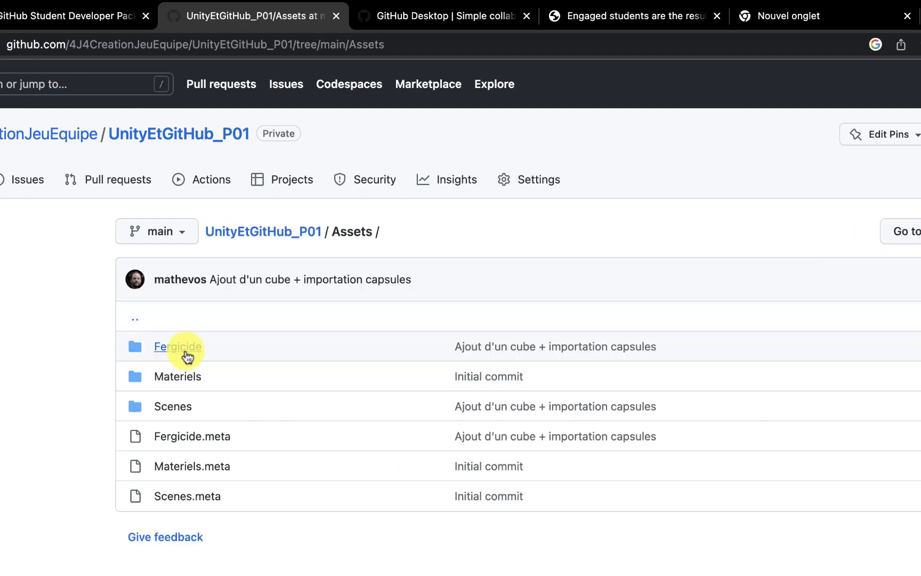
left_click(189, 349)
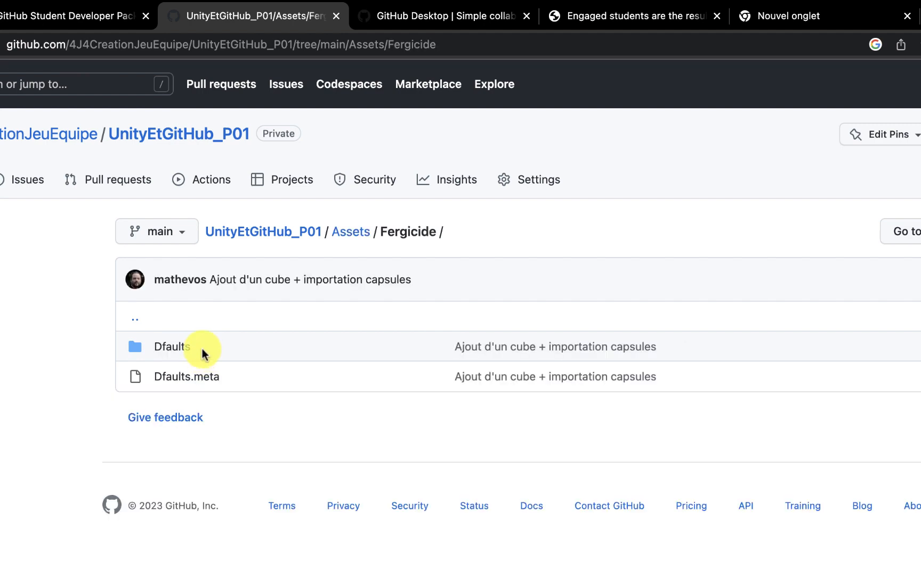
left_click(181, 347)
Go back to the repositories list and return to Unity showing the red and blue cubes.
key("super+bracketleft")
key("super+bracketleft")
key("super+bracketleft")
key("super+bracketleft")
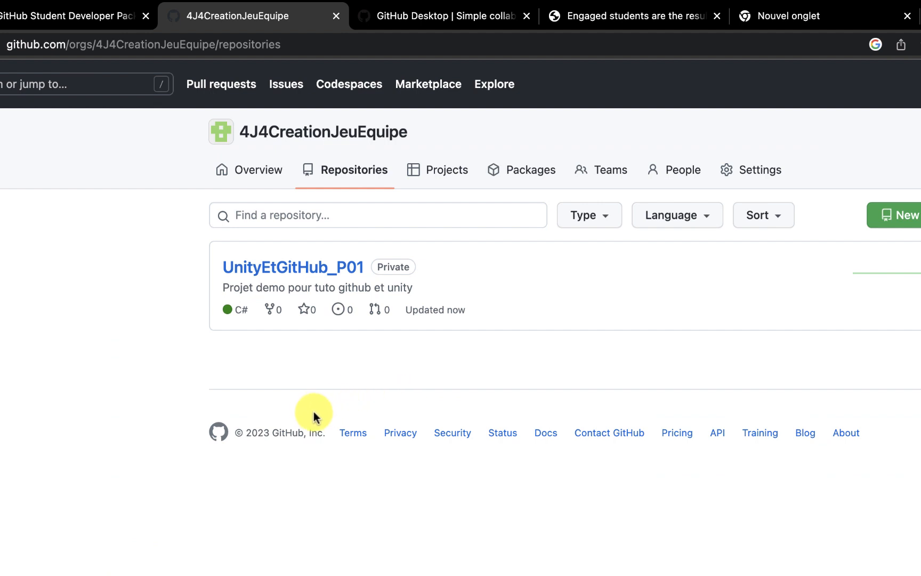
key("super+Tab")
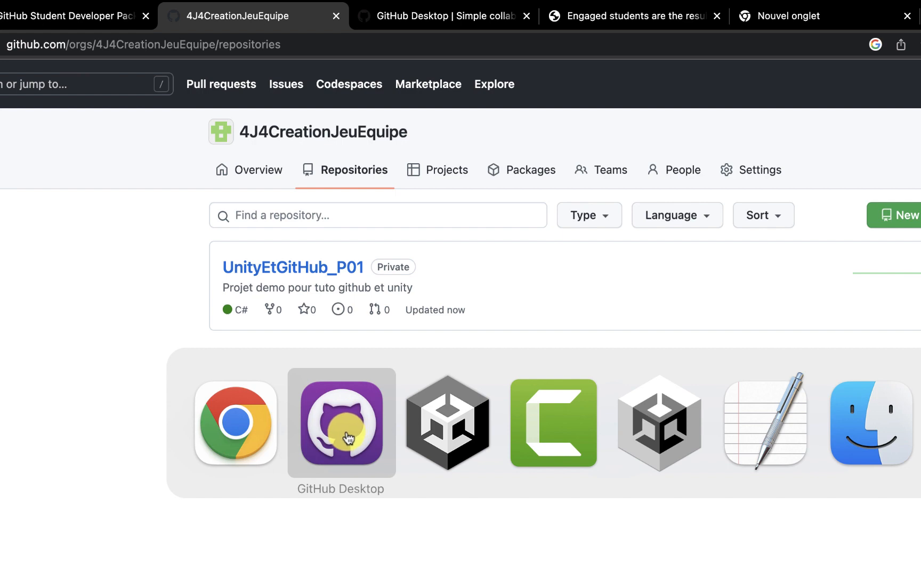
left_click(441, 441)
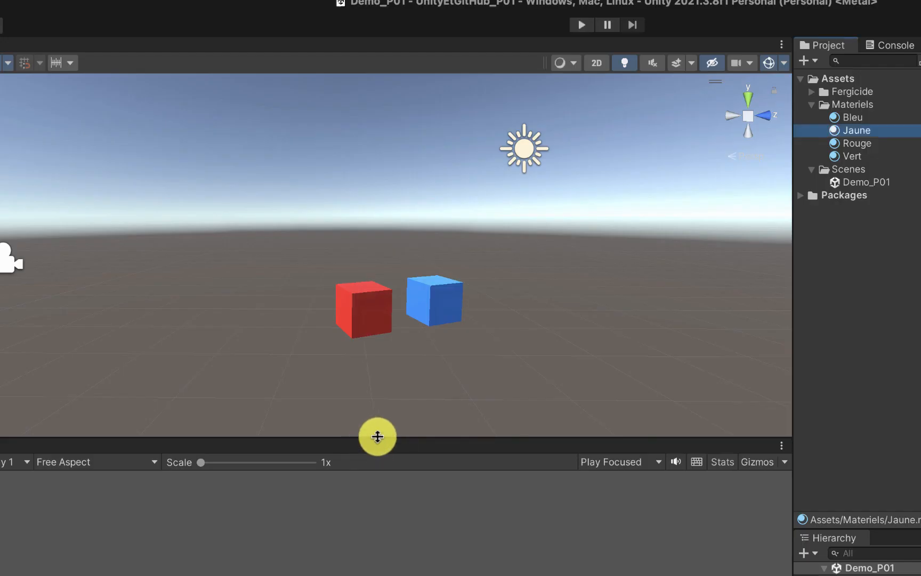
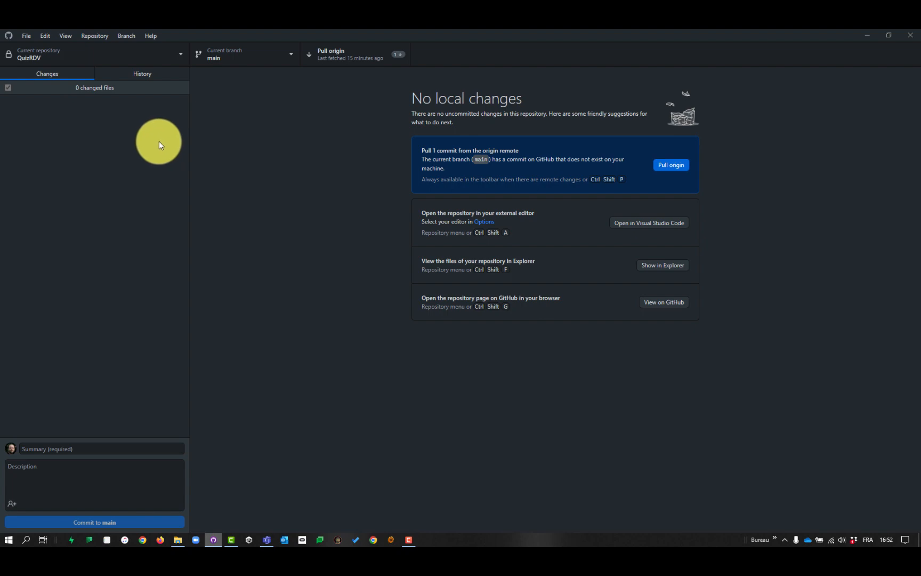
Start Clone a repository from the Add menu and scroll through the GitHub.com repository list.
left_click(181, 54)
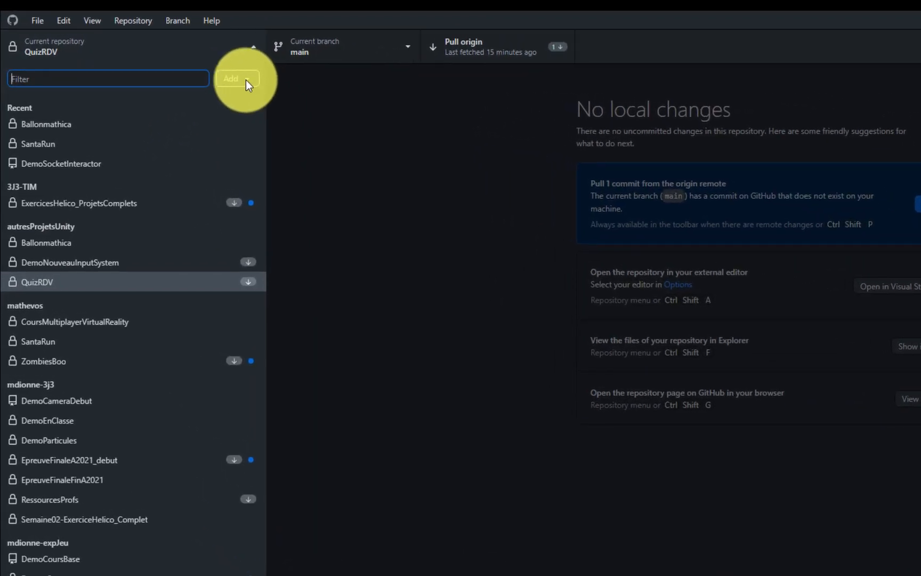
left_click(245, 80)
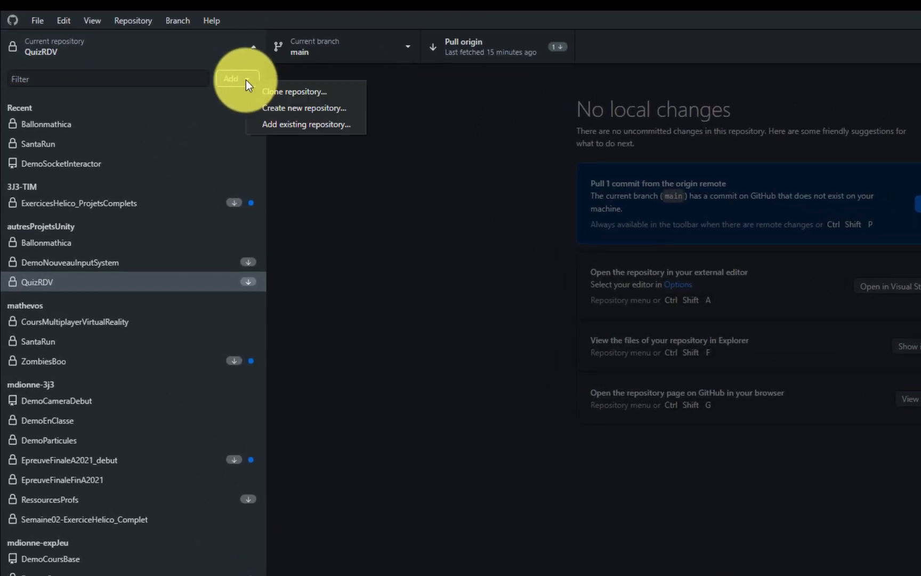
left_click(292, 95)
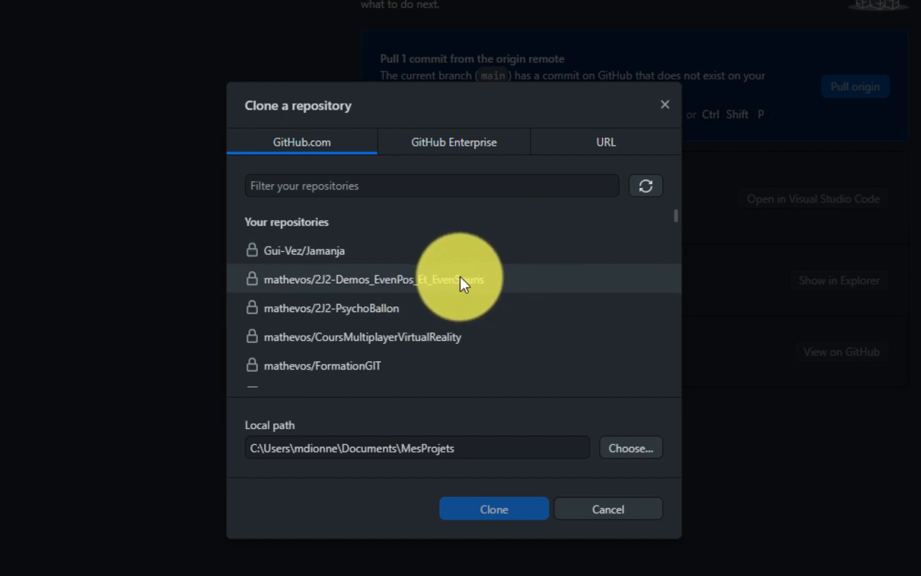
scroll(460, 276, "down", 2)
scroll(460, 275, "down", 3)
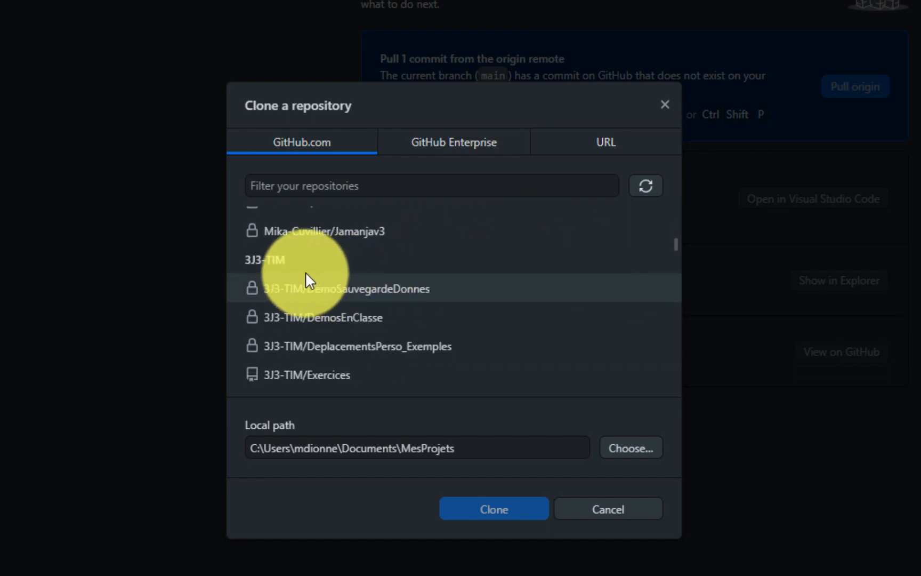
scroll(316, 267, "down", 5)
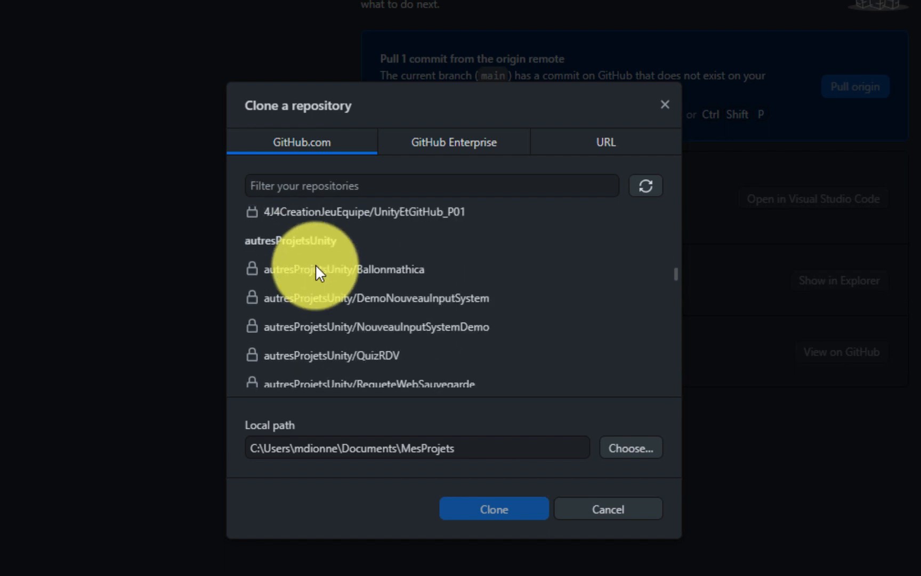
scroll(315, 267, "down", 3)
scroll(335, 272, "down", 4)
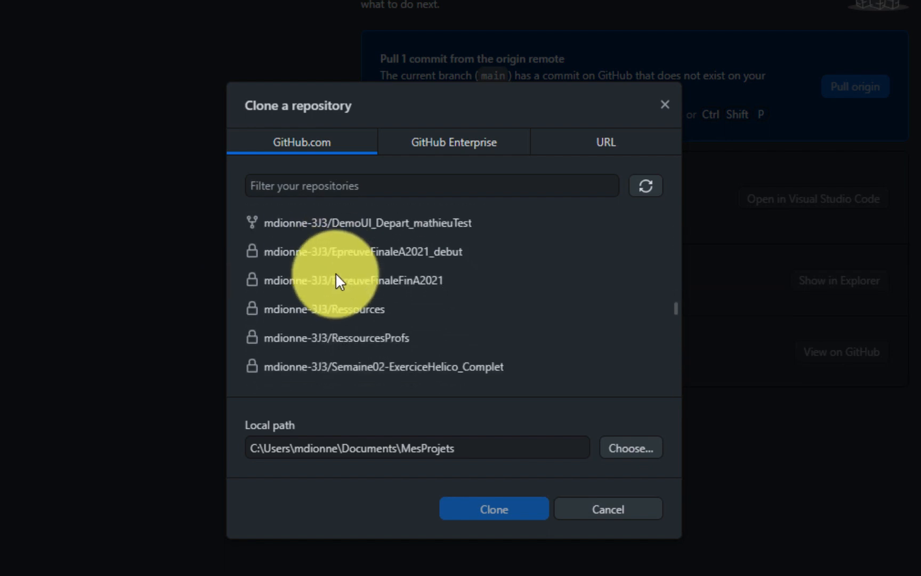
scroll(335, 273, "down", 10)
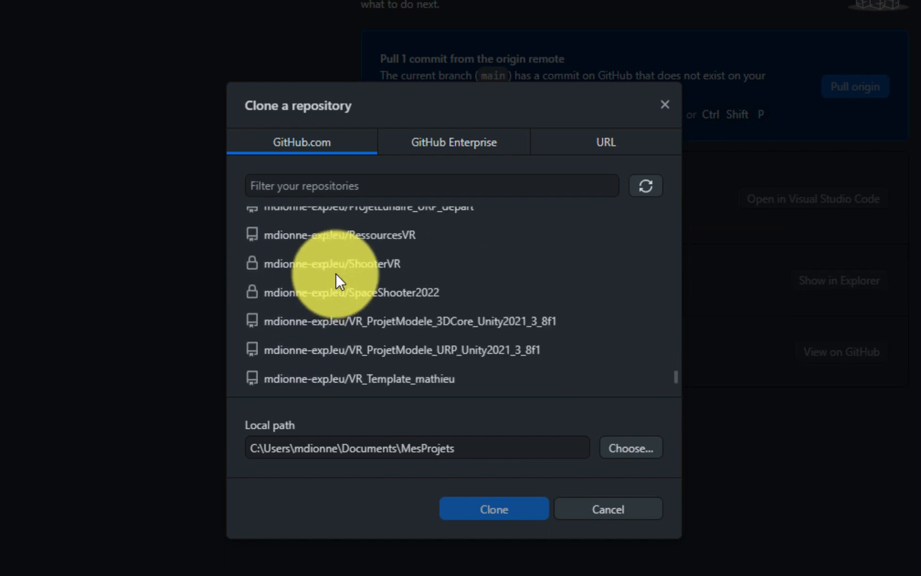
scroll(339, 273, "up", 20)
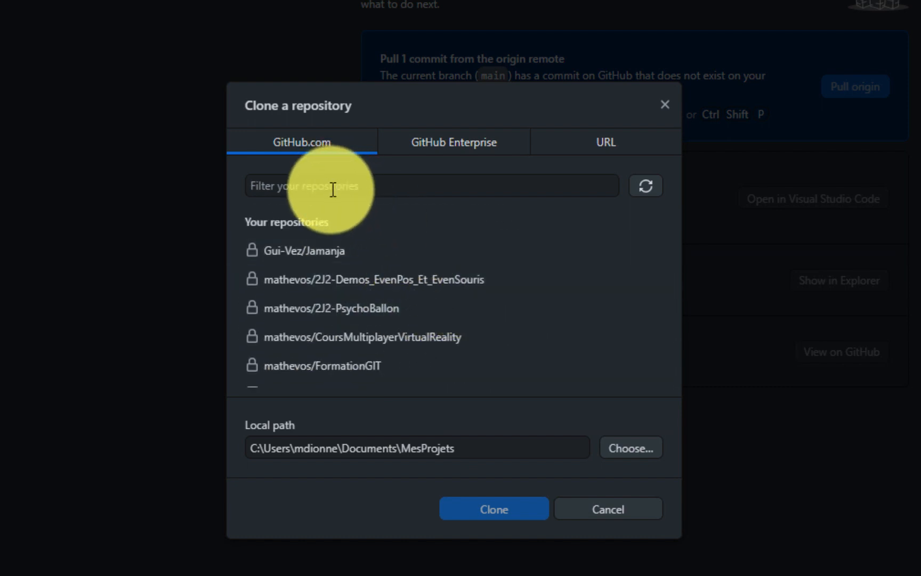
scroll(349, 224, "down", 5)
scroll(350, 228, "down", 3)
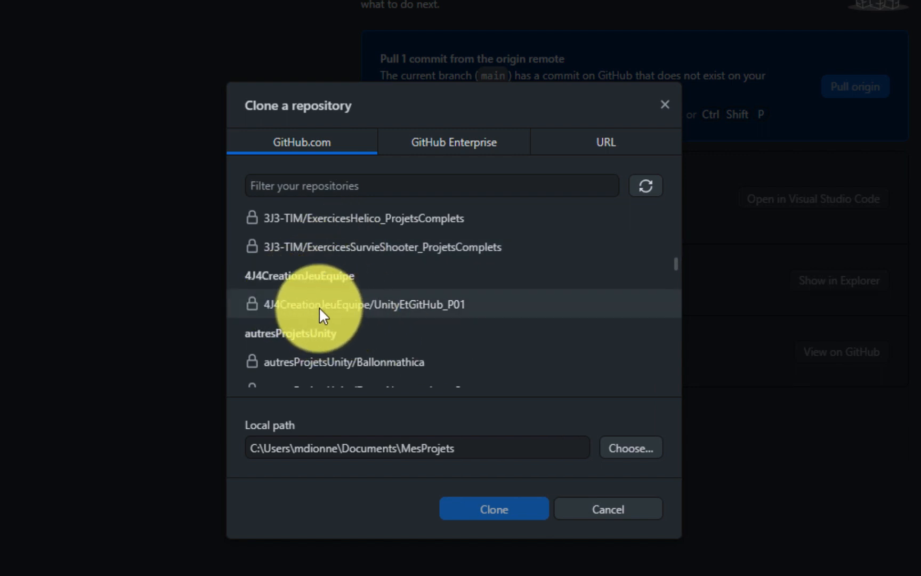
Clone 4J4CreationJeuEquipe/UnityEtGitHub_P01 into the Cours CEGEP\4J4-CreationJeuEquipe folder.
left_click(356, 301)
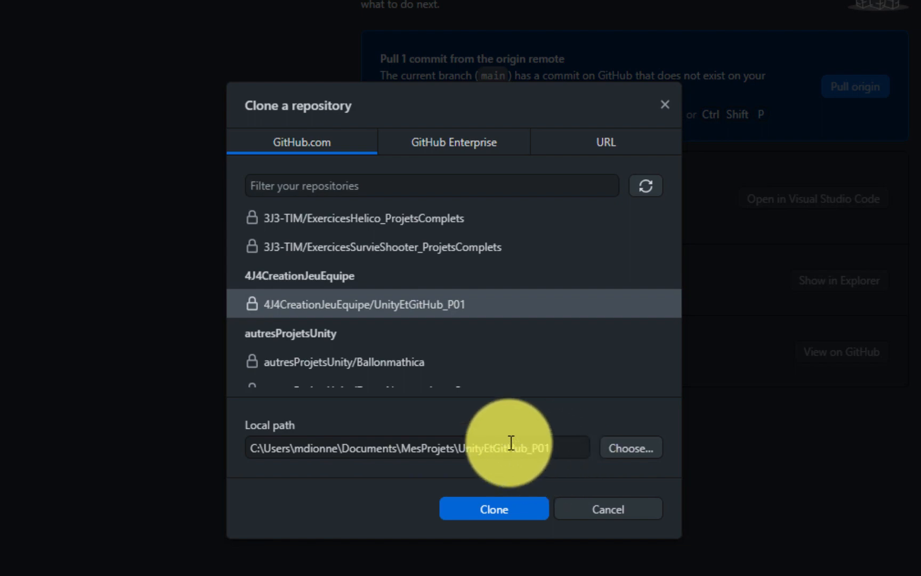
left_click(618, 447)
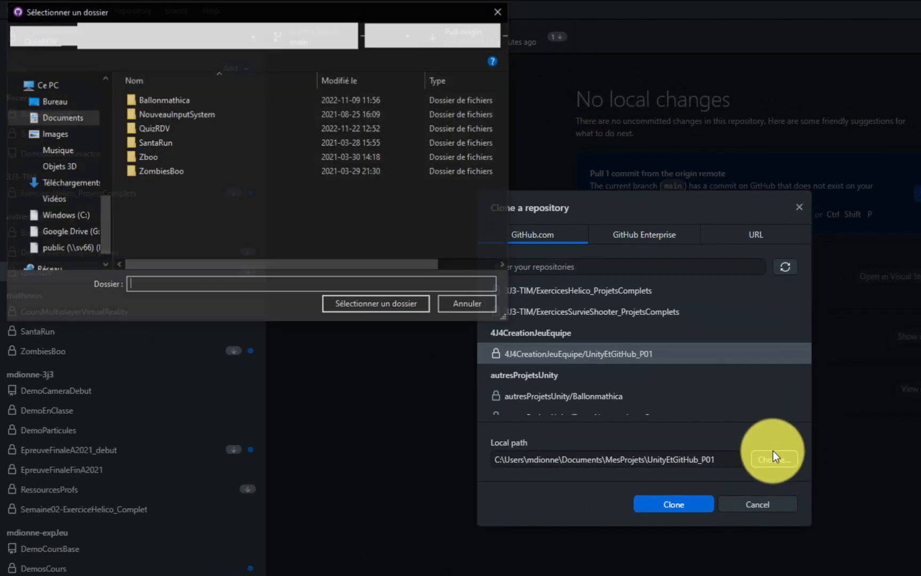
double_click(183, 134)
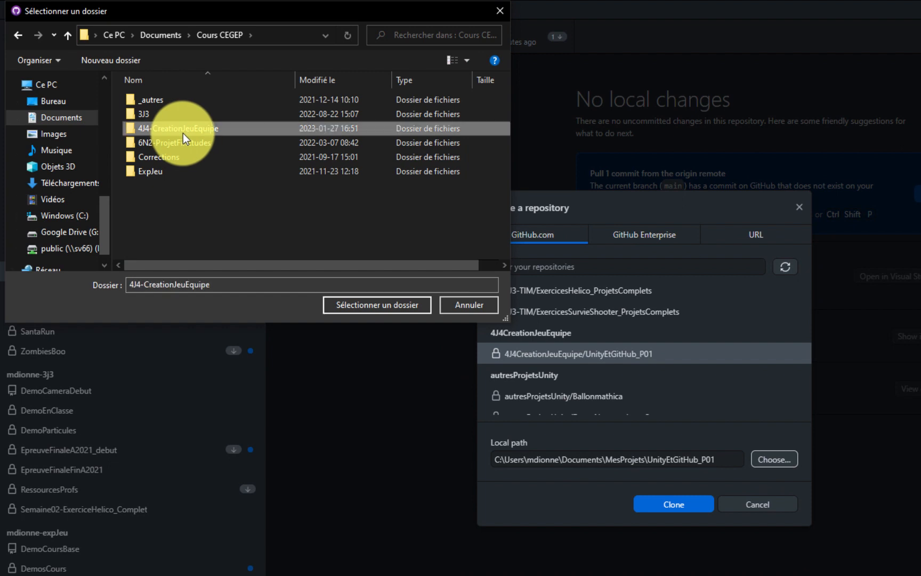
left_click(363, 306)
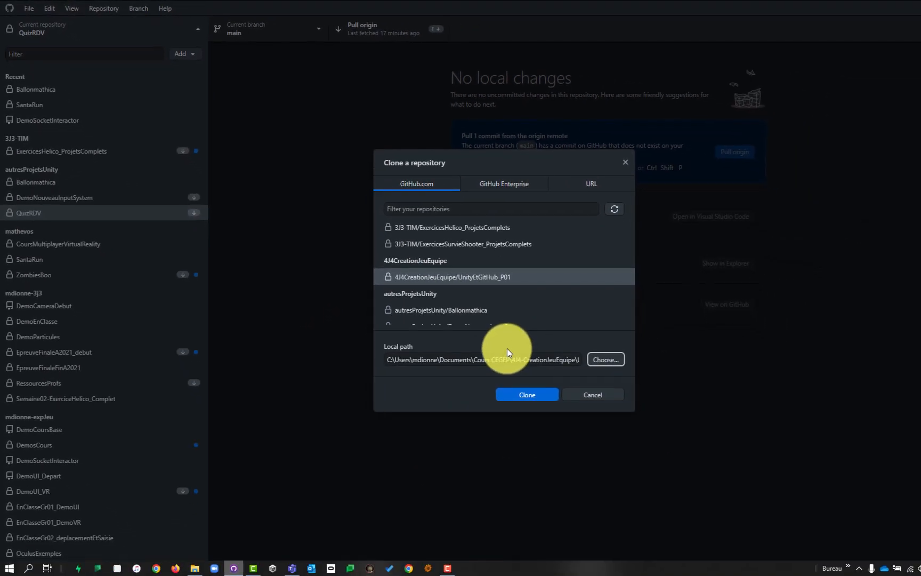
left_click(525, 394)
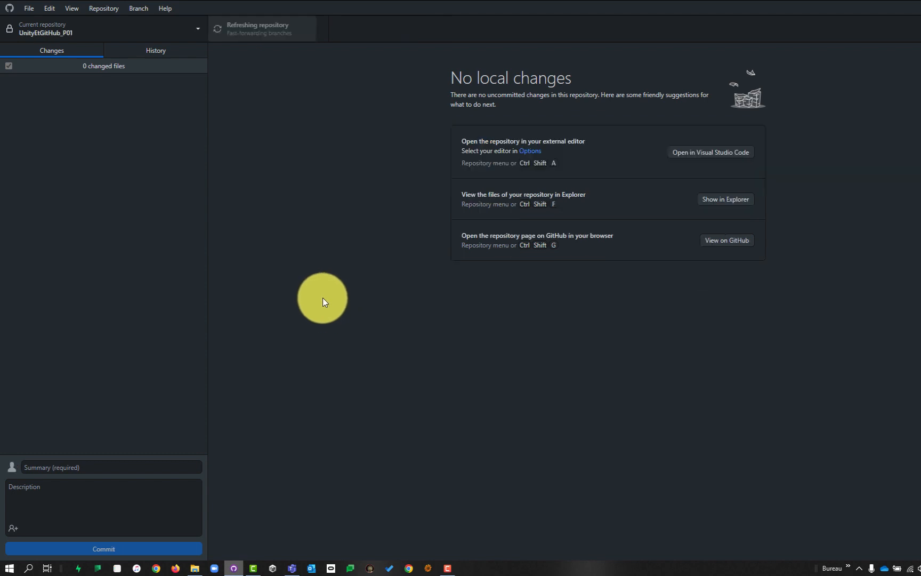
Open the cloned UnityEtGitHub_P01 folder in the Cours CEGEP Explorer window.
key("alt+Tab")
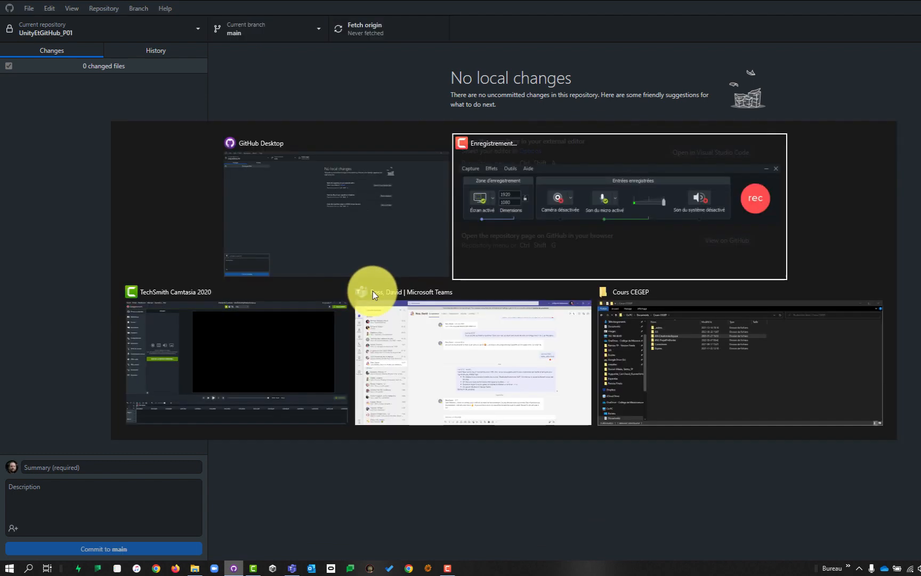
left_click(698, 377)
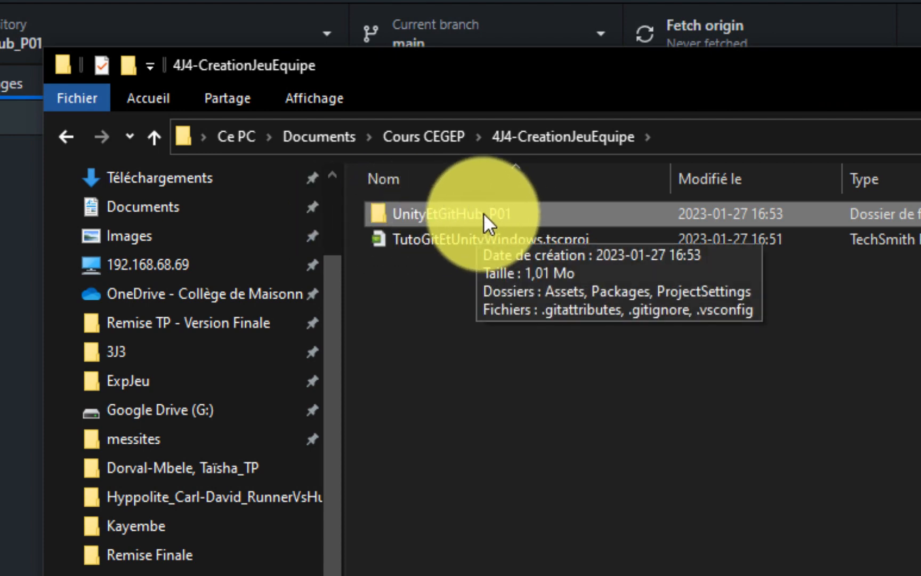
double_click(484, 213)
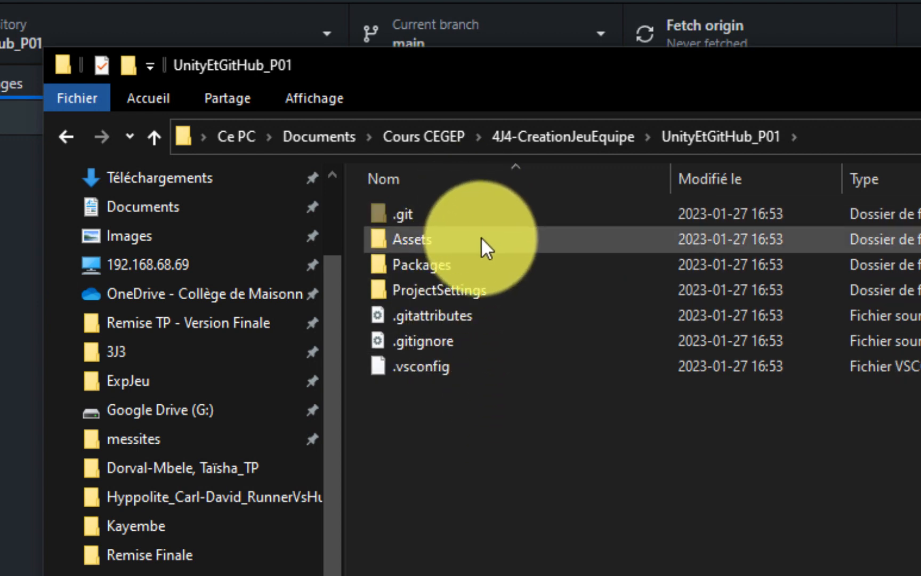
mouse_move(520, 230)
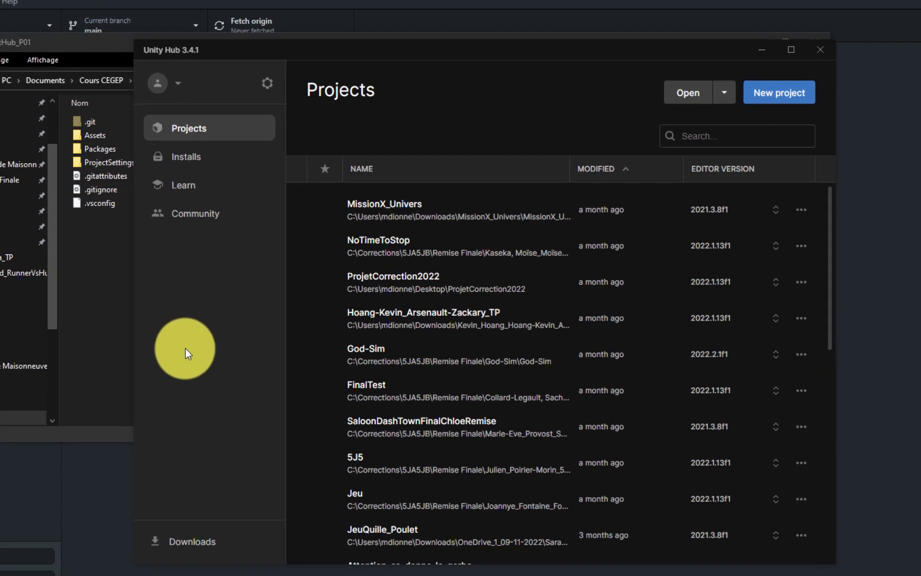
Add UnityEtGitHub_P01 from disk to Unity Hub's projects and launch it in the editor.
left_click(726, 100)
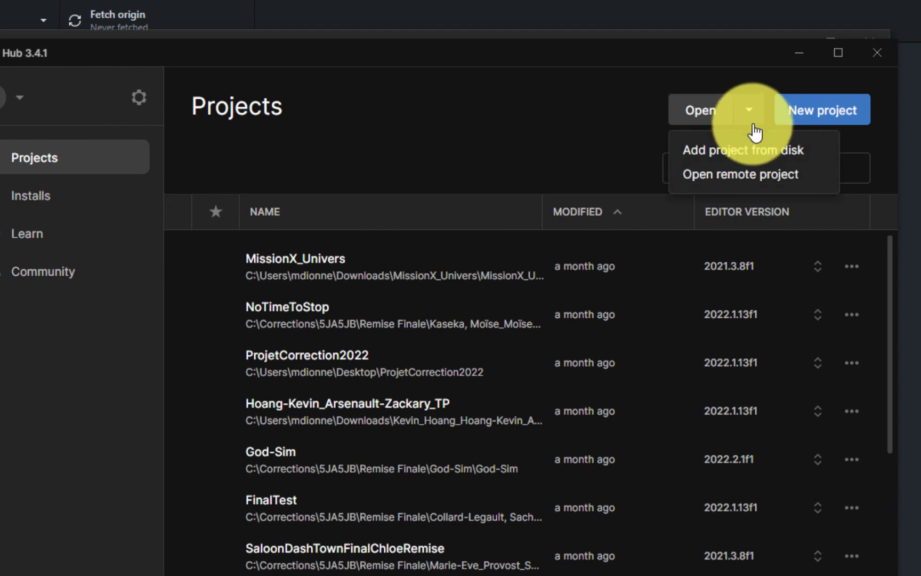
left_click(742, 152)
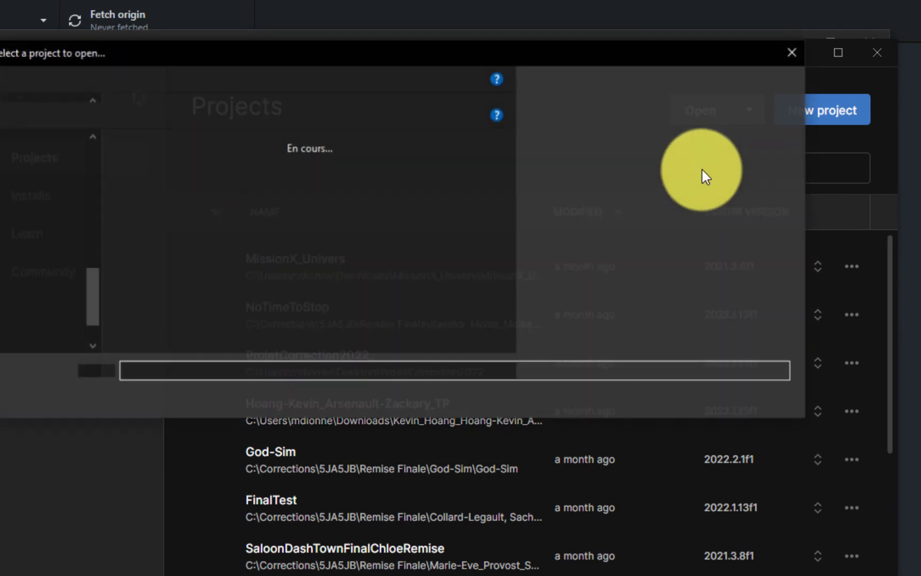
double_click(173, 198)
left_click(171, 166)
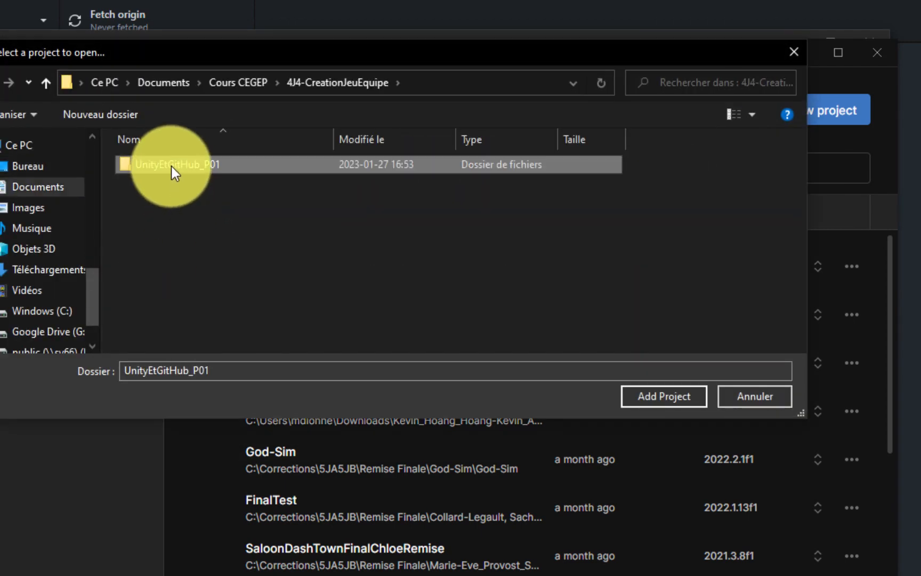
double_click(171, 166)
left_click(648, 392)
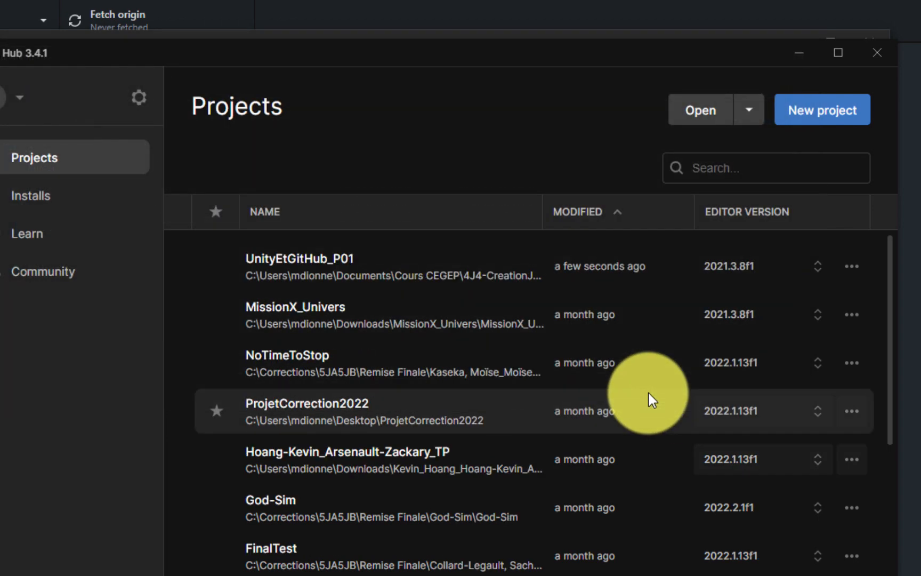
left_click(387, 275)
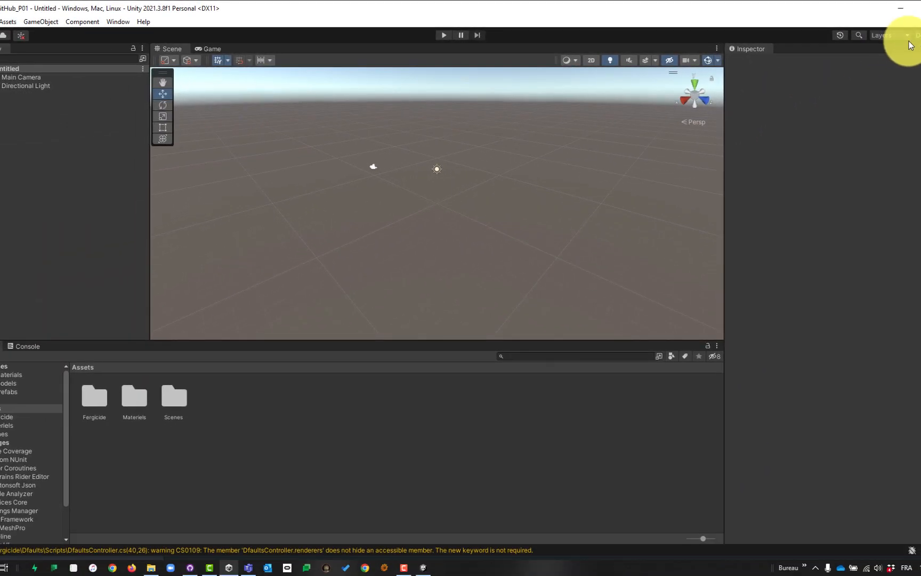
Switch to the math layout, open Scenes/Demo_P01 and select the blue cube.
left_click(915, 35)
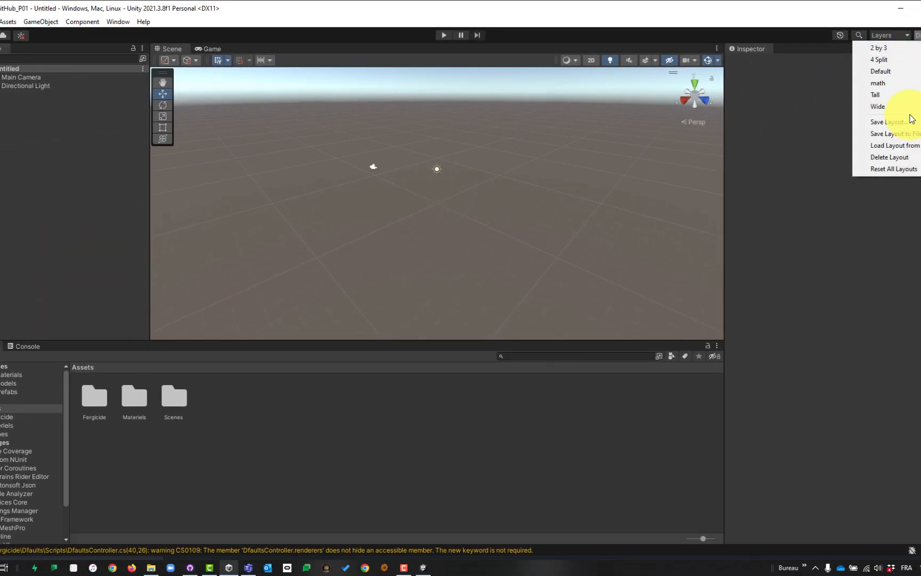
left_click(909, 84)
left_click(623, 47)
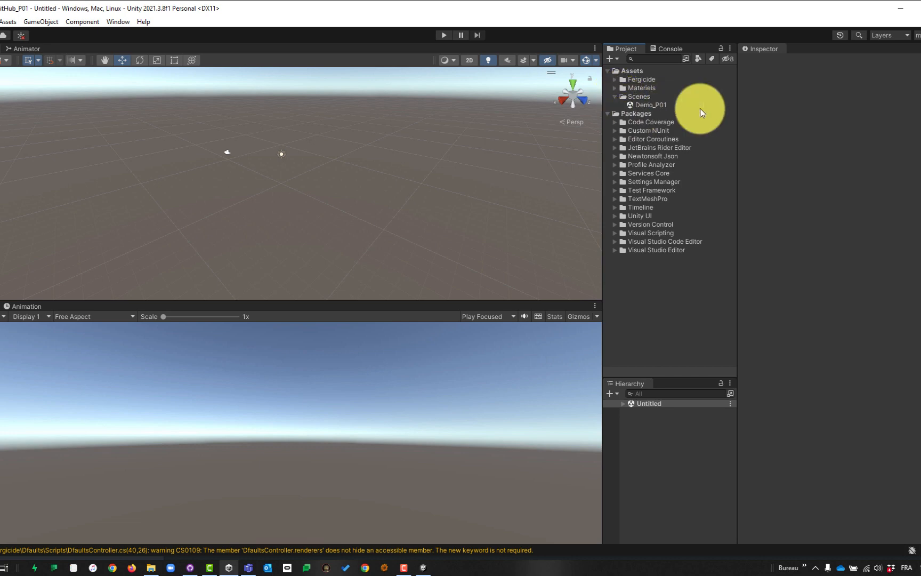
double_click(647, 105)
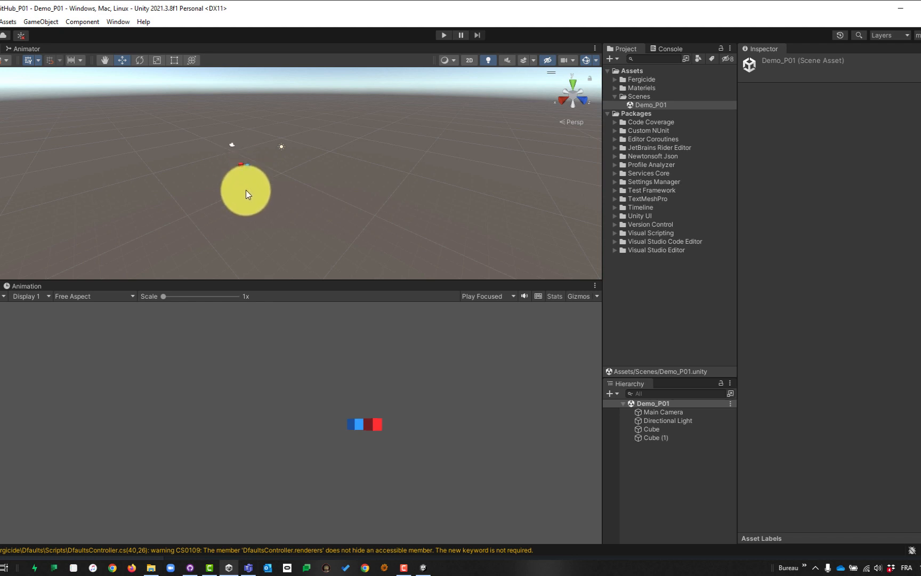
scroll(230, 179, "up", 5)
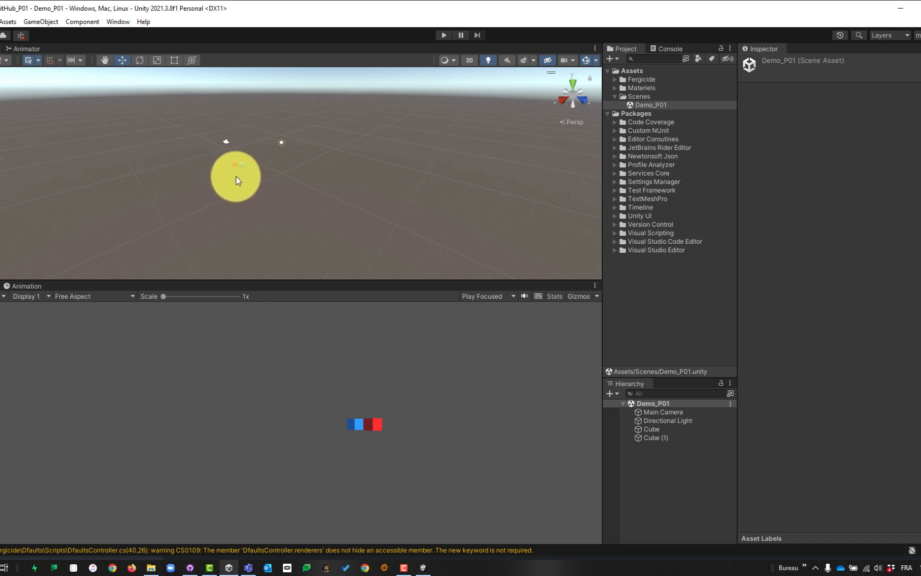
scroll(209, 173, "up", 6)
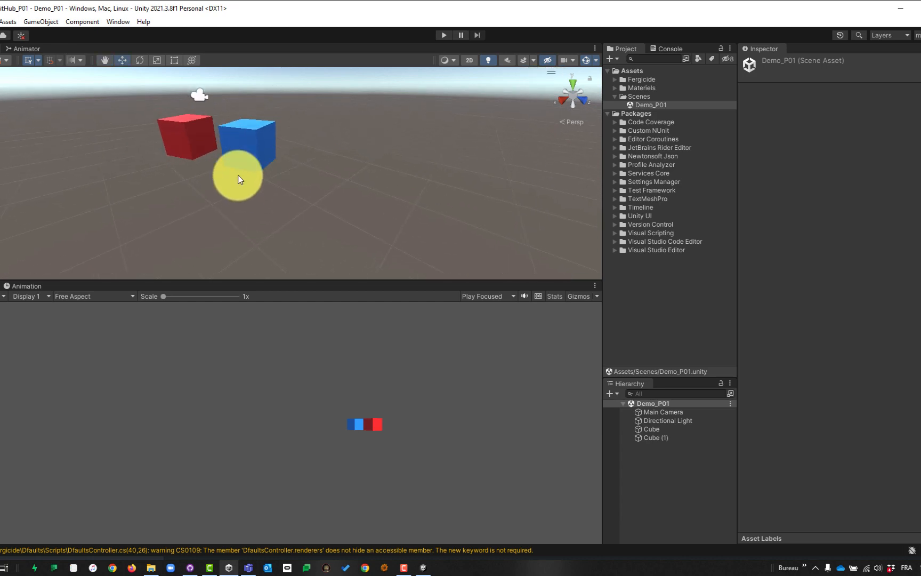
left_click_drag(238, 179, 263, 152)
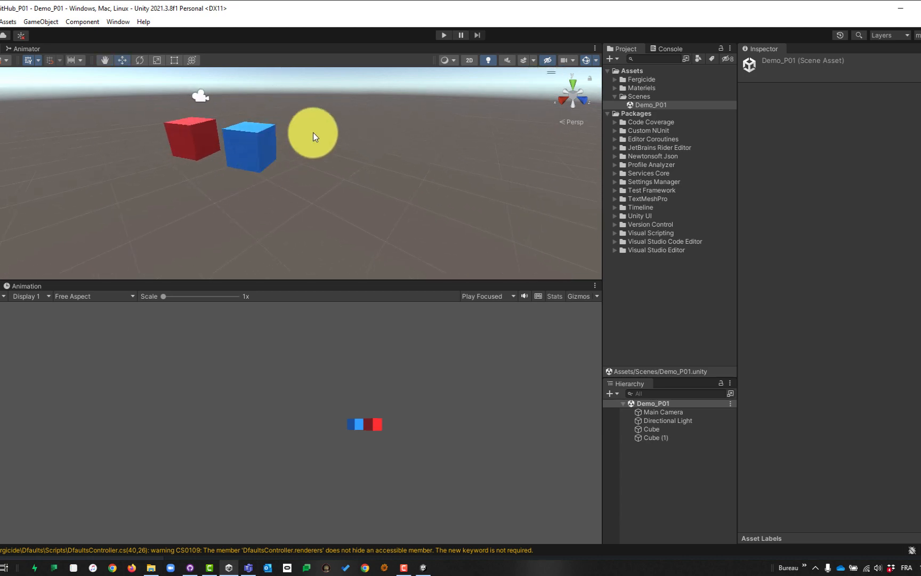
left_click(245, 147)
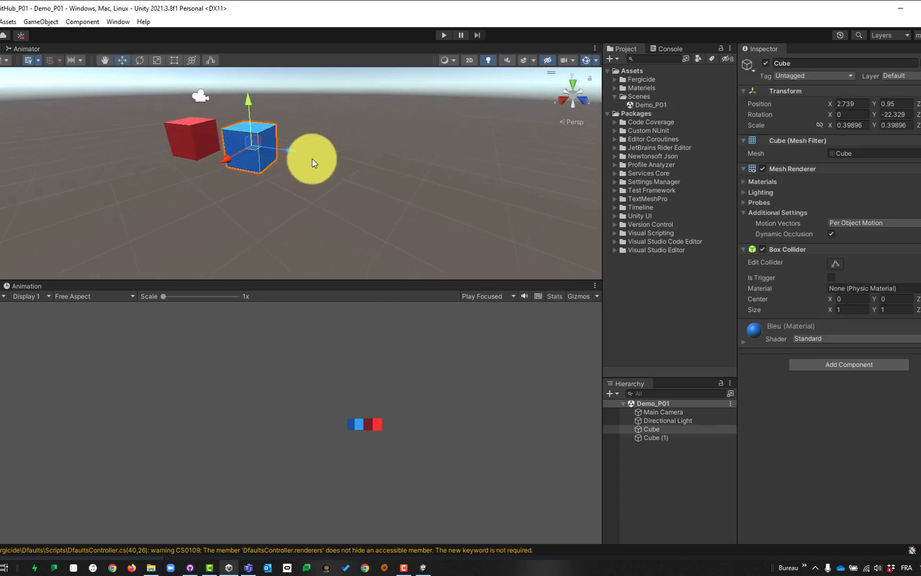
Duplicate the blue cube and place the copy to its right as a third cube.
key("ctrl+d")
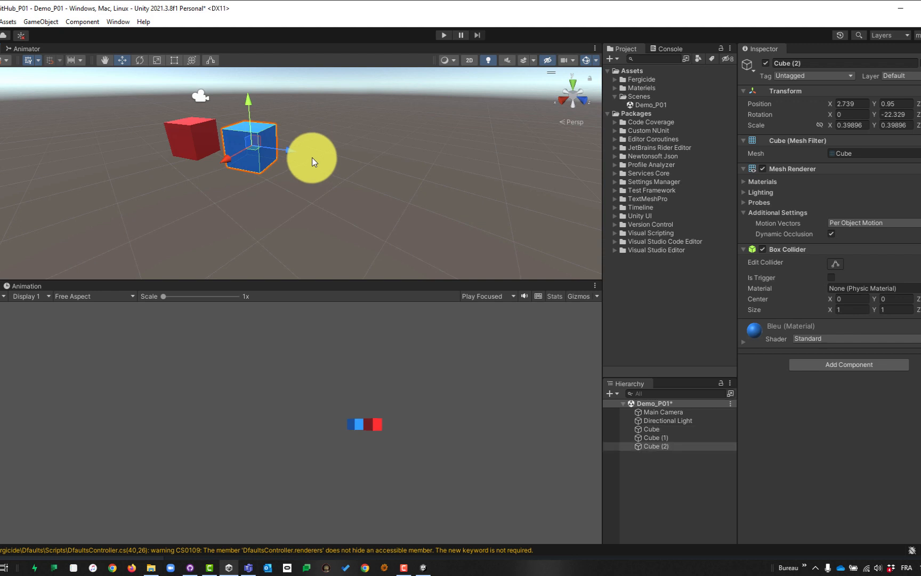
left_click_drag(292, 150, 377, 158)
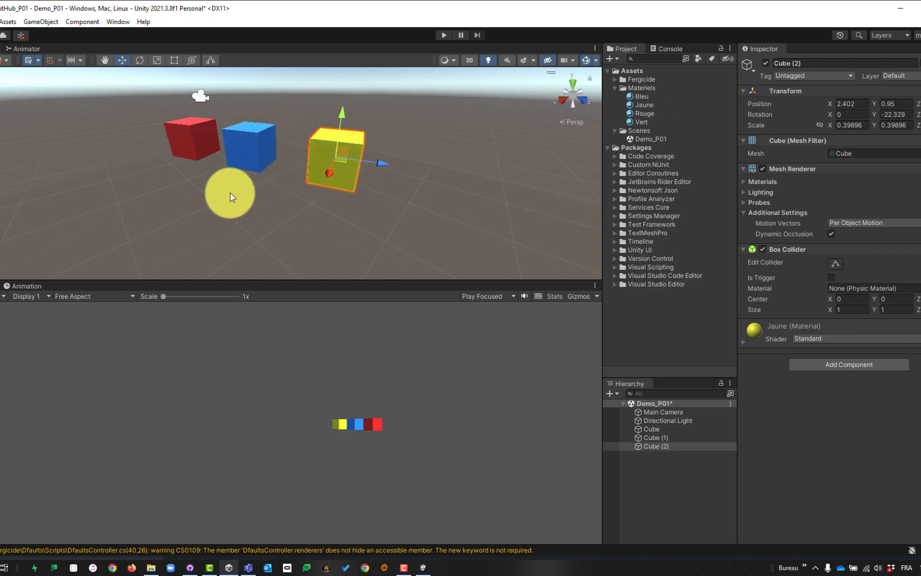
left_click_drag(265, 161, 215, 147)
Set the Main Camera background colour to red and save the Demo_P01 scene.
left_click(693, 412)
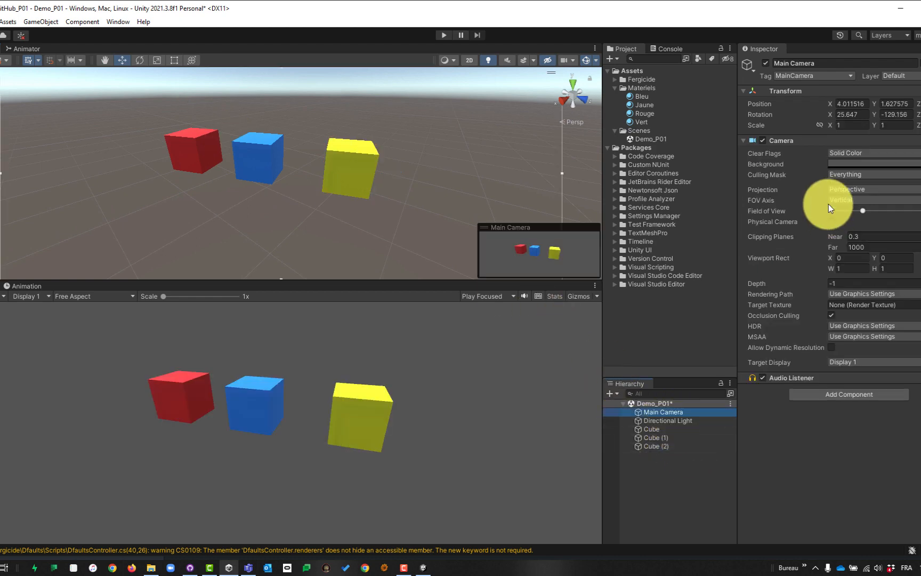
left_click(861, 163)
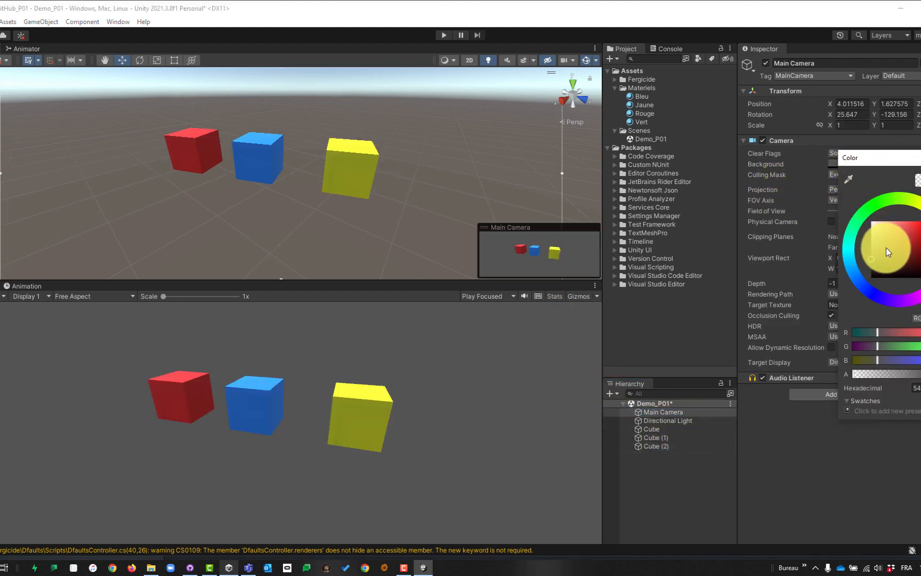
left_click(894, 236)
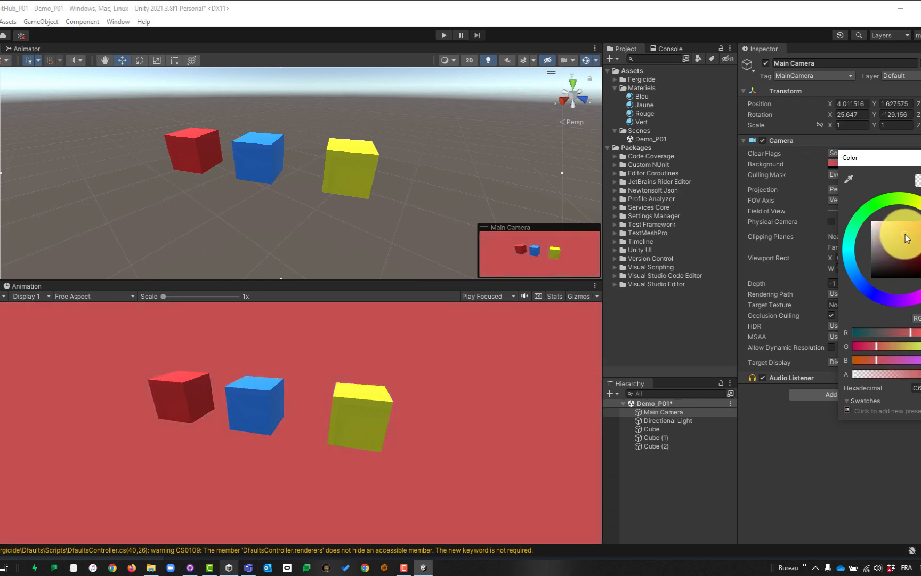
left_click(906, 234)
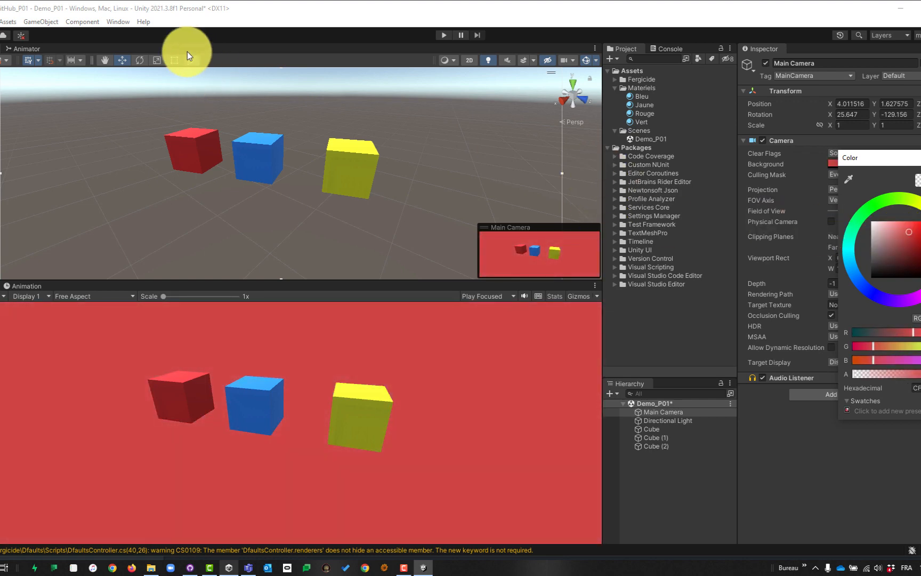
left_click(177, 20)
left_click(0, 21)
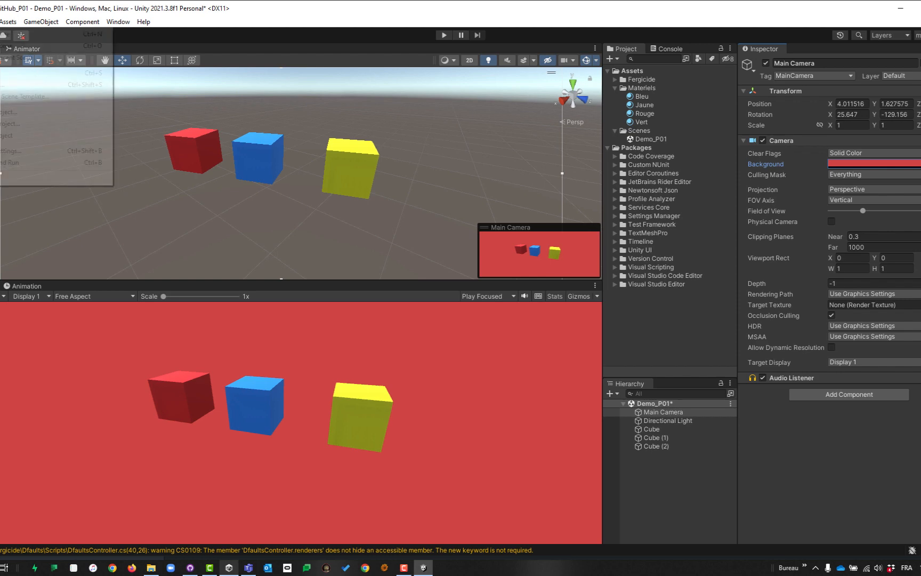
left_click(47, 78)
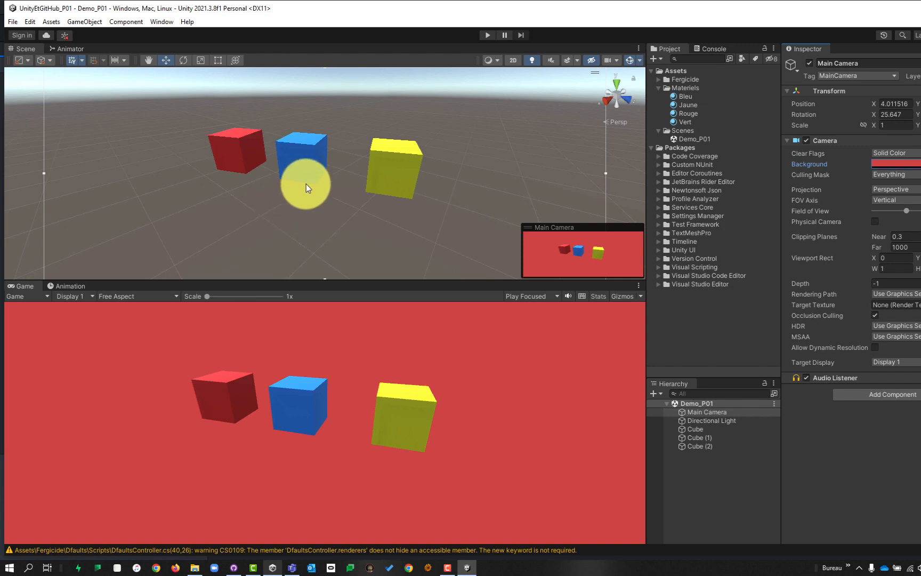
In GitHub Desktop, replace the commit summary with 'Ajout cube jaune et fond rouge'.
key("alt+Tab")
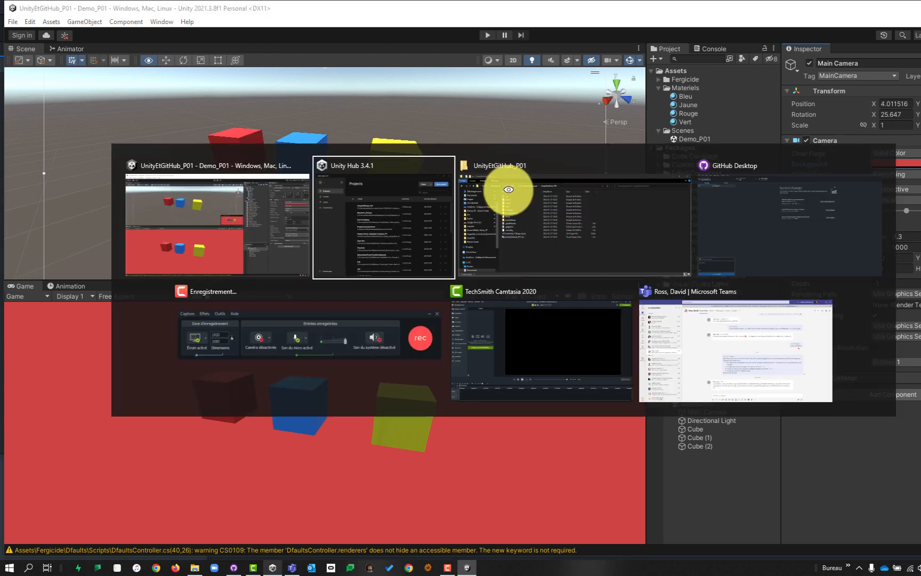
left_click(726, 210)
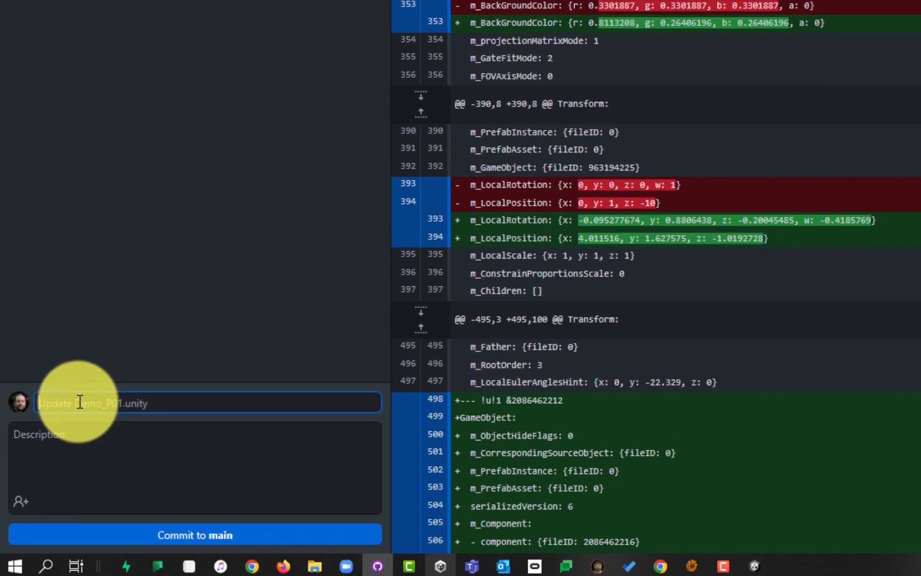
left_click(79, 399)
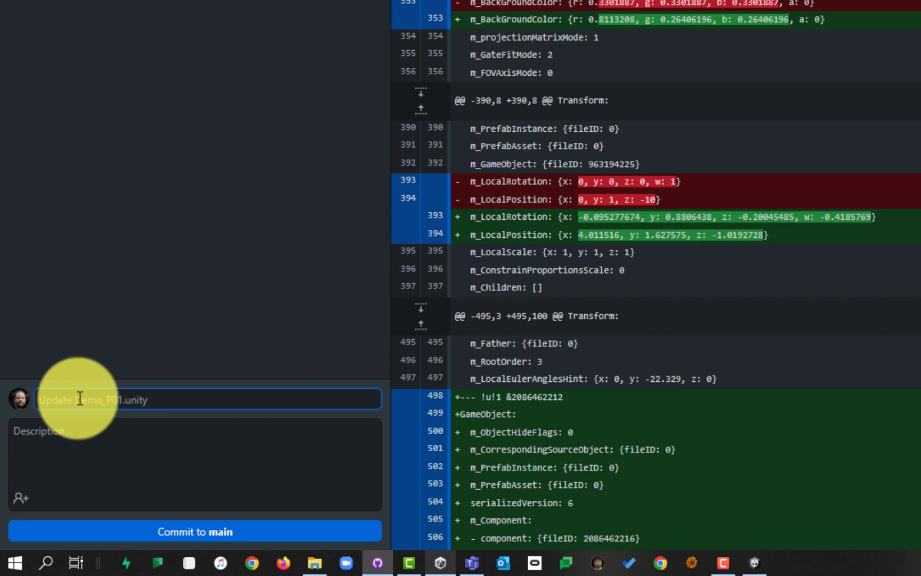
type("Update Demo_P01.unity")
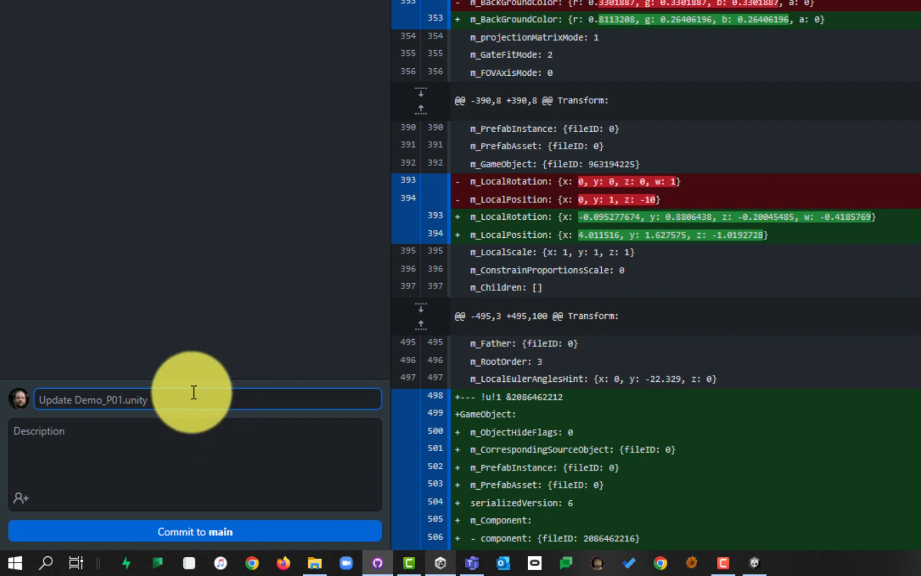
key("ctrl+a")
key("BackSpace")
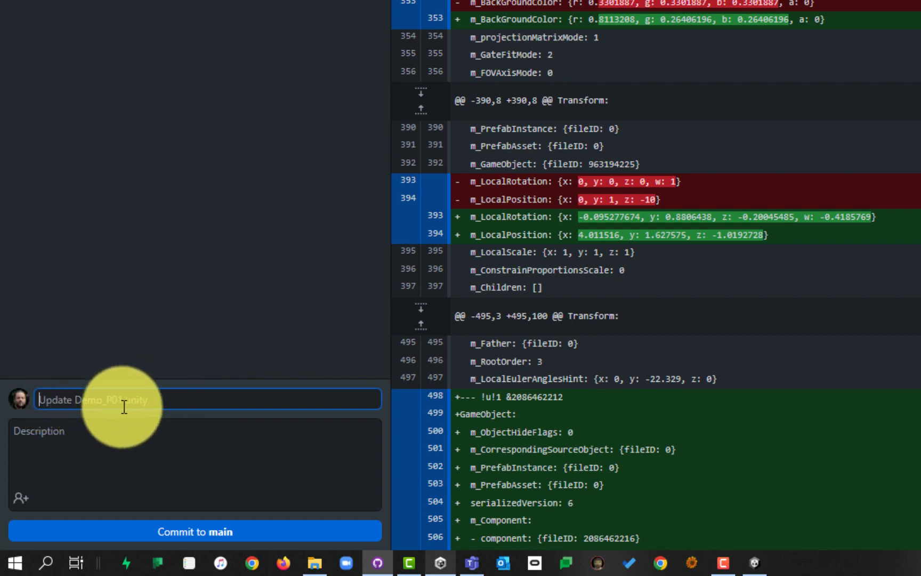
type("Ajout cube jaune et fond rouge")
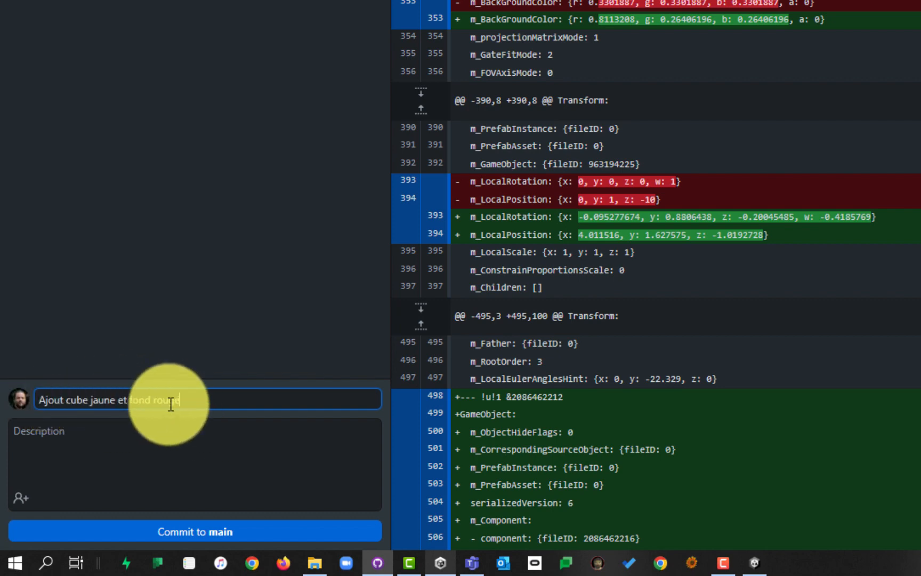
Commit the Demo_P01.unity change to main and push it to origin.
left_click(209, 532)
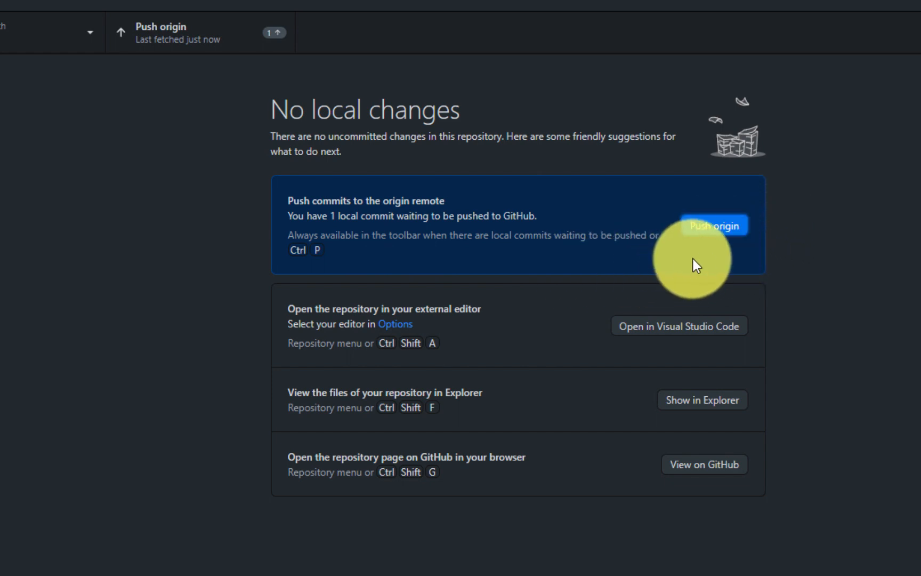
left_click(706, 225)
key("alt+Tab")
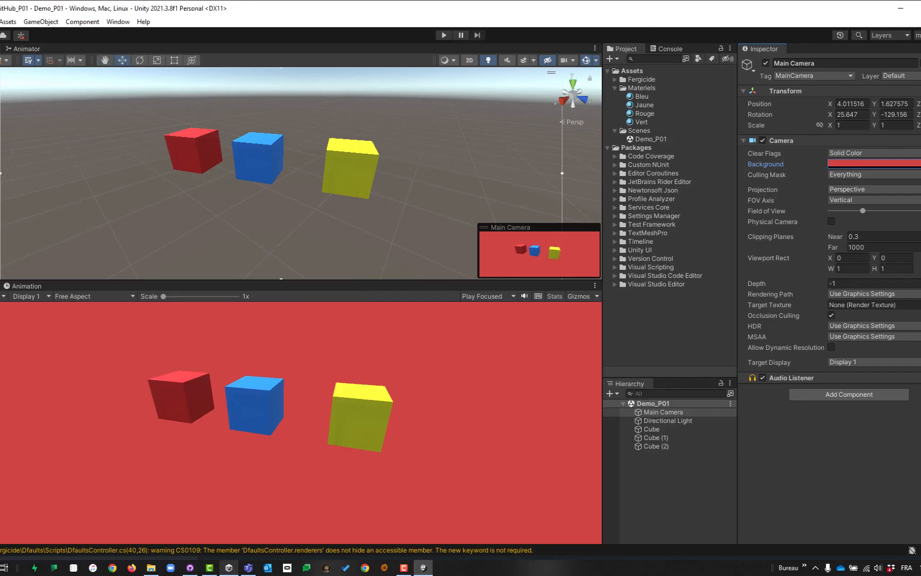
key("alt+Tab")
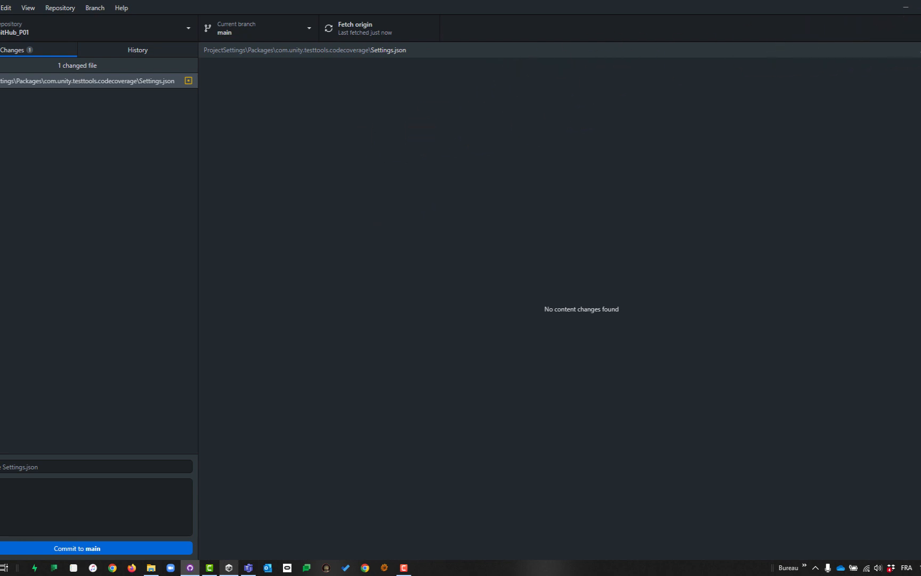
left_click(334, 308)
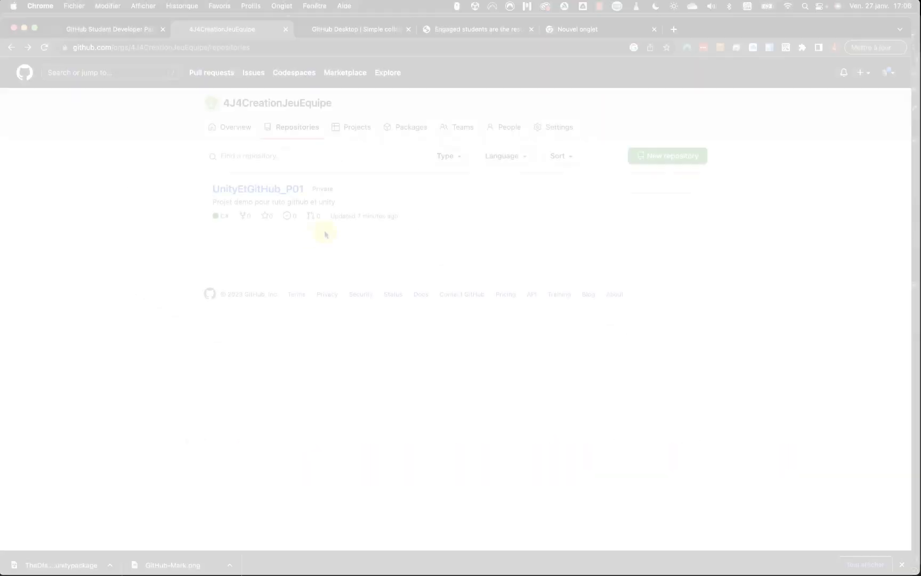
Open UnityEtGitHub_P01's Assets on GitHub, view the Scenes commit diff, then return to Assets.
left_click(263, 189)
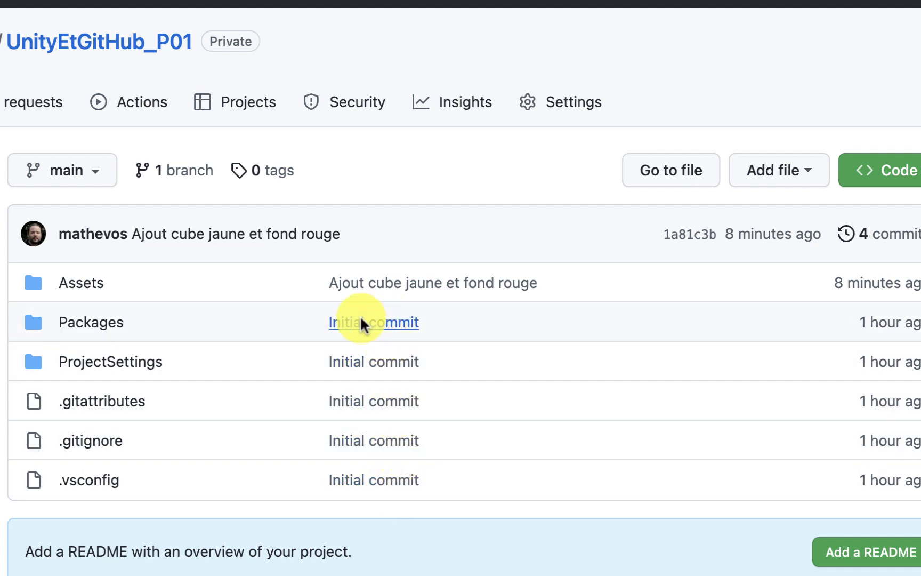
left_click(77, 291)
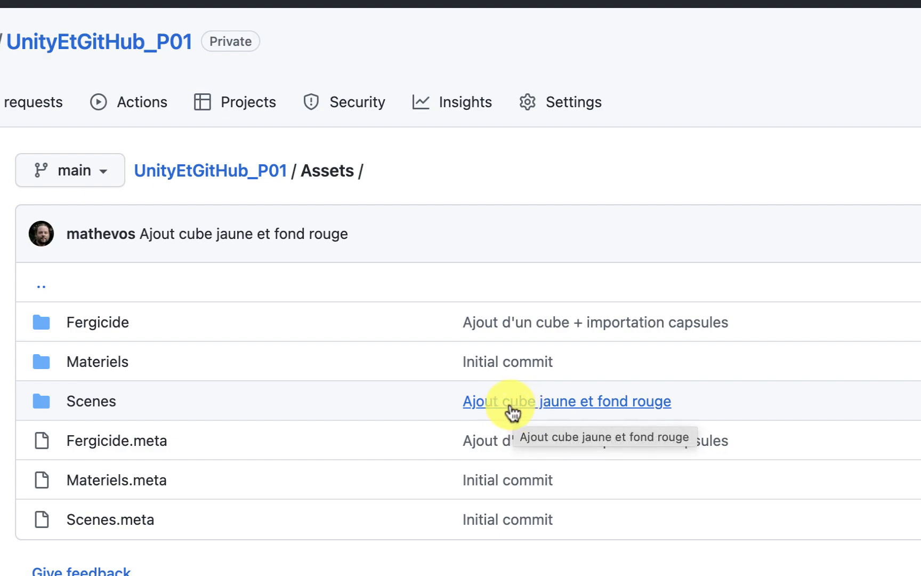
left_click(524, 409)
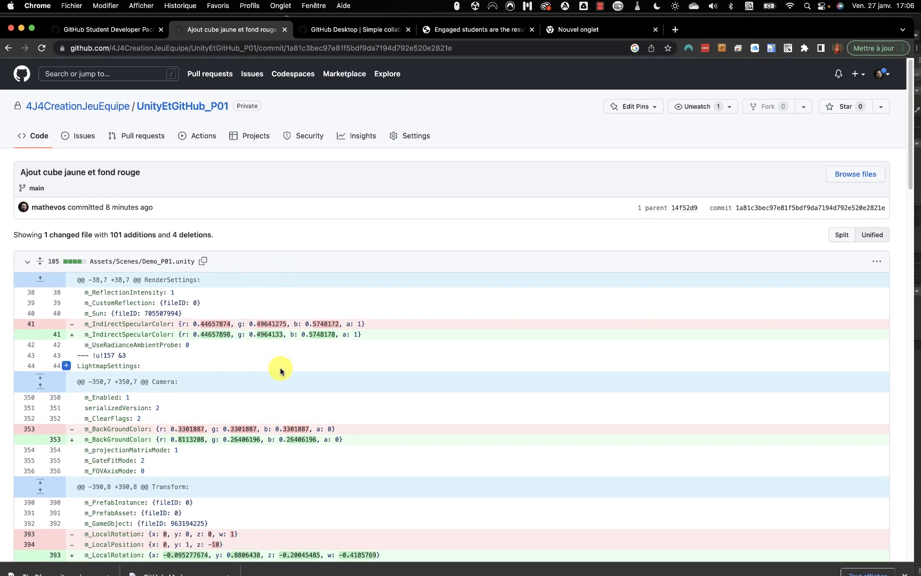
key("super+bracketleft")
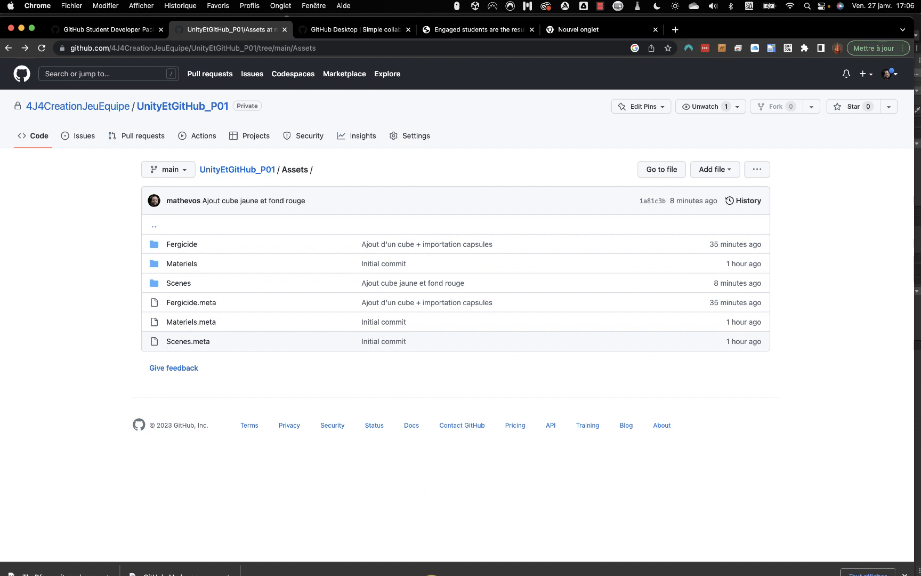
mouse_move(427, 573)
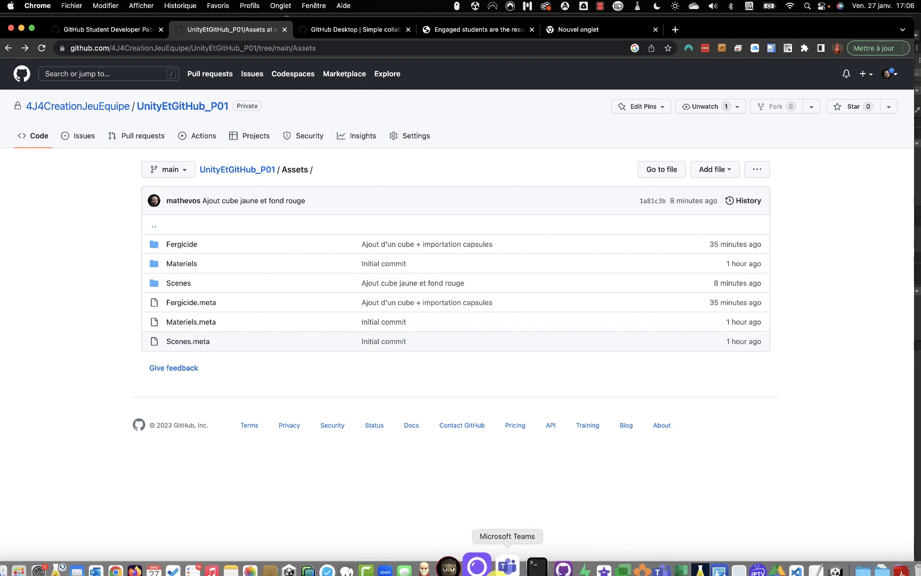
Pull the new commit from origin in GitHub Desktop on the Mac and return to Unity.
left_click(543, 566)
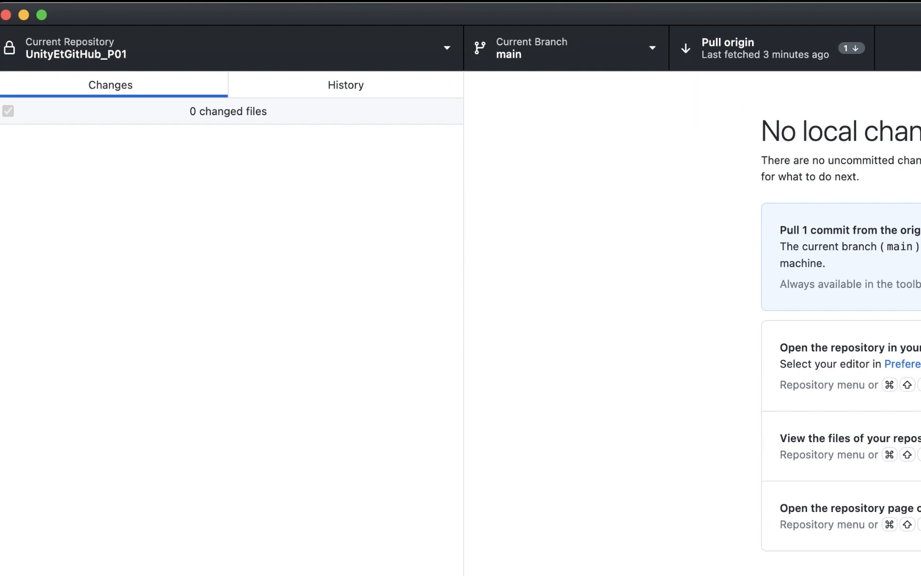
left_click(716, 164)
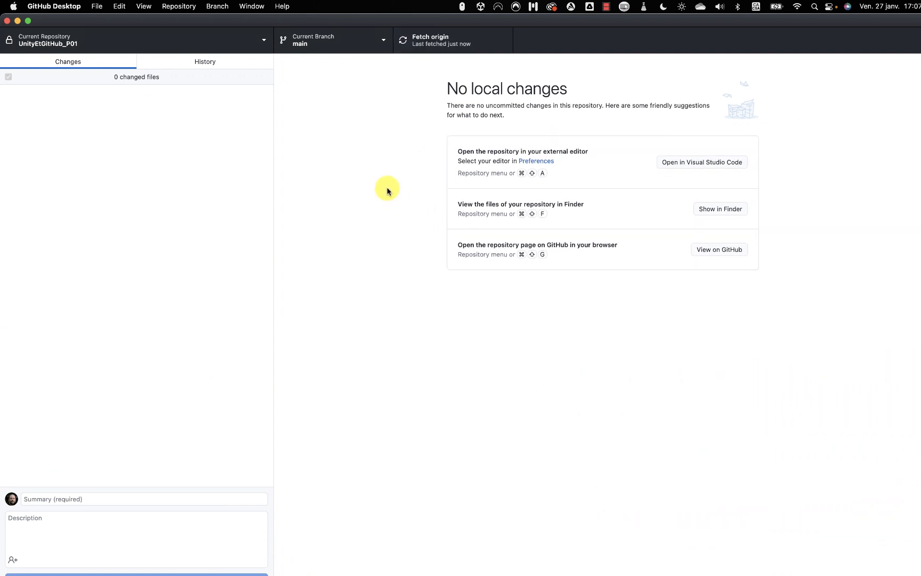
key("super+Tab")
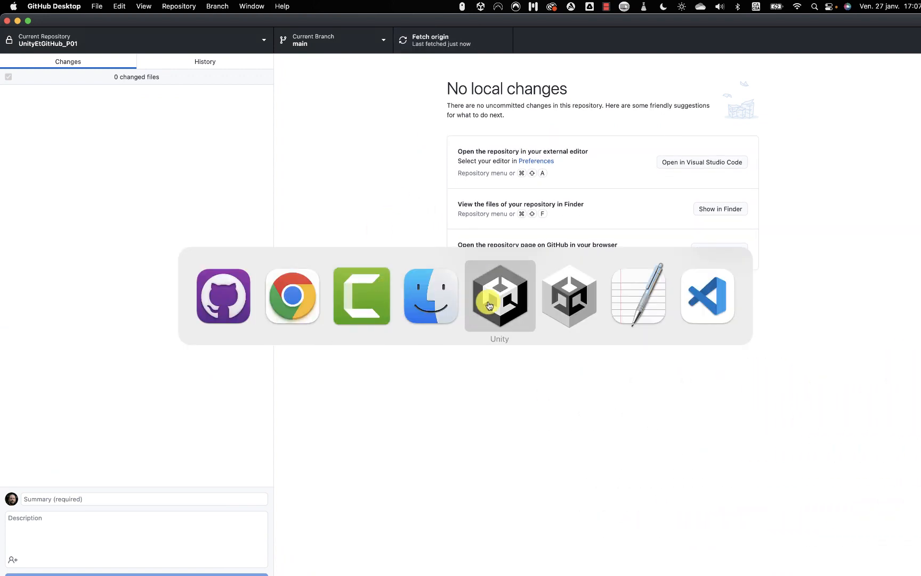
left_click(496, 307)
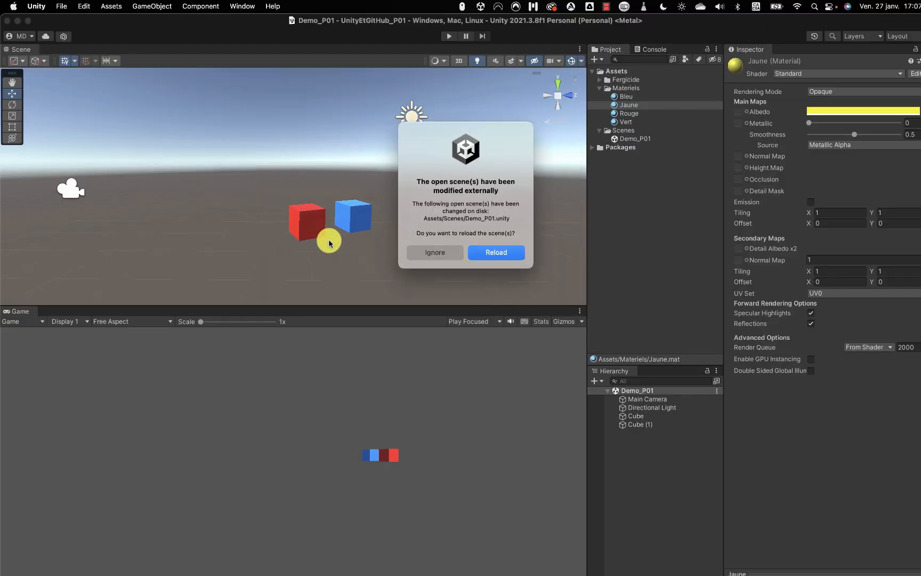
Reload the modified Unity scene to show the yellow cube and red background, then return to GitHub Desktop.
left_click(499, 254)
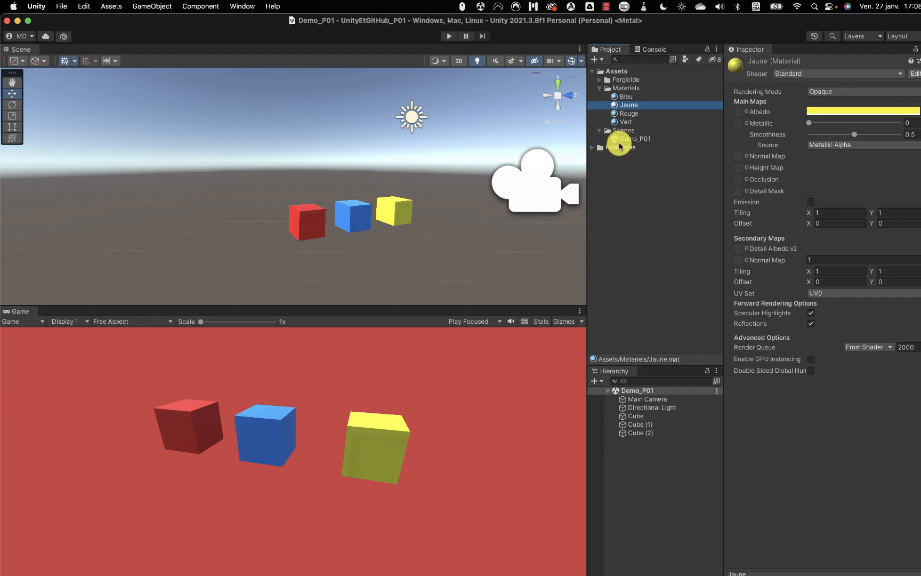
key("super+Tab")
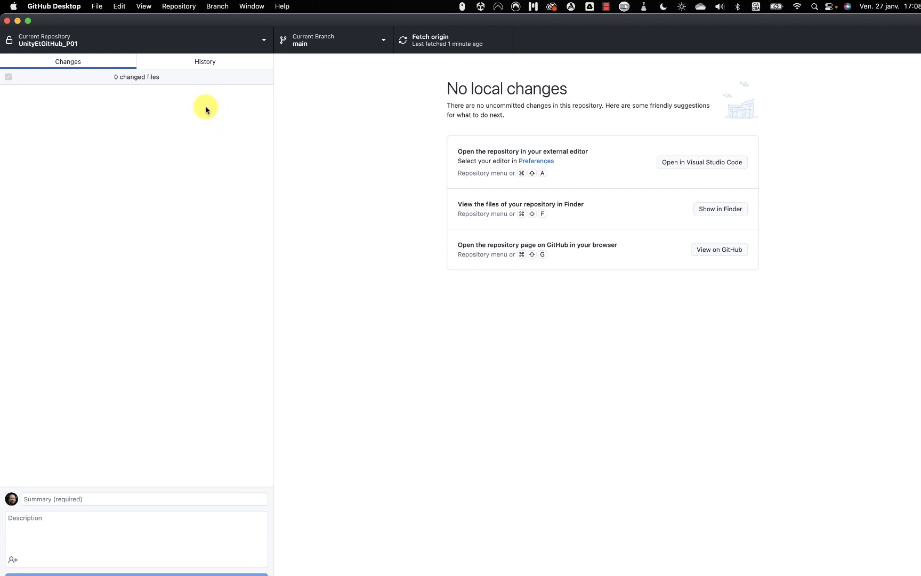
Open the commit history and select the 'Ajout d'un cube + importation capsules' commit.
left_click(192, 68)
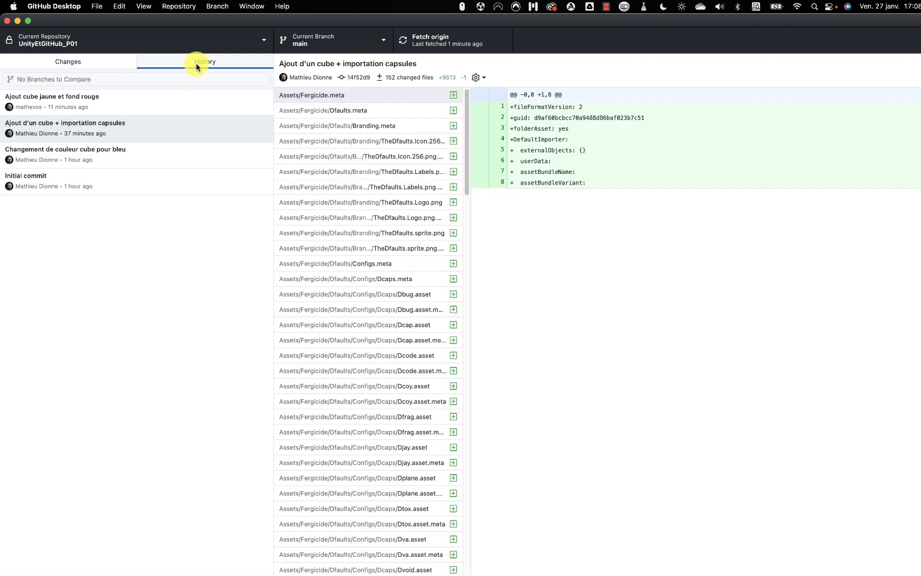
left_click(184, 124)
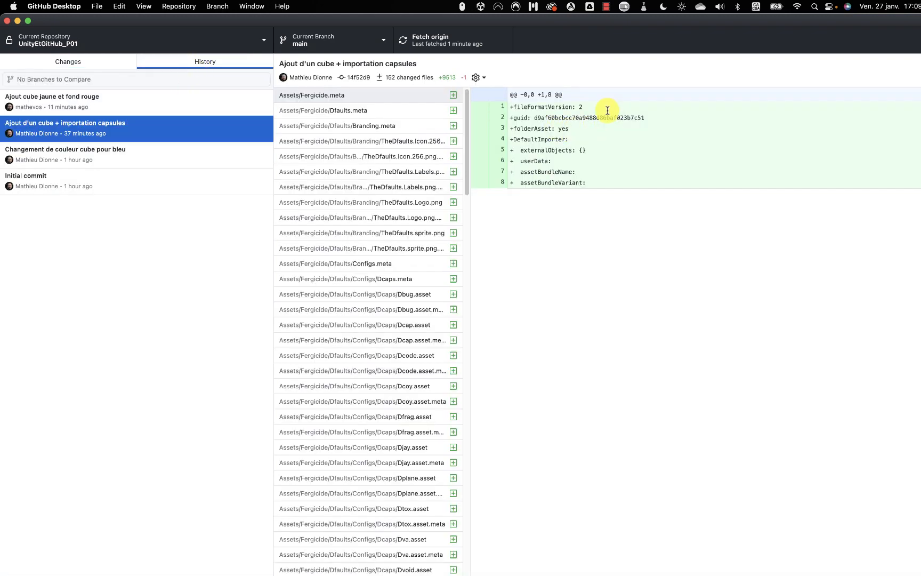